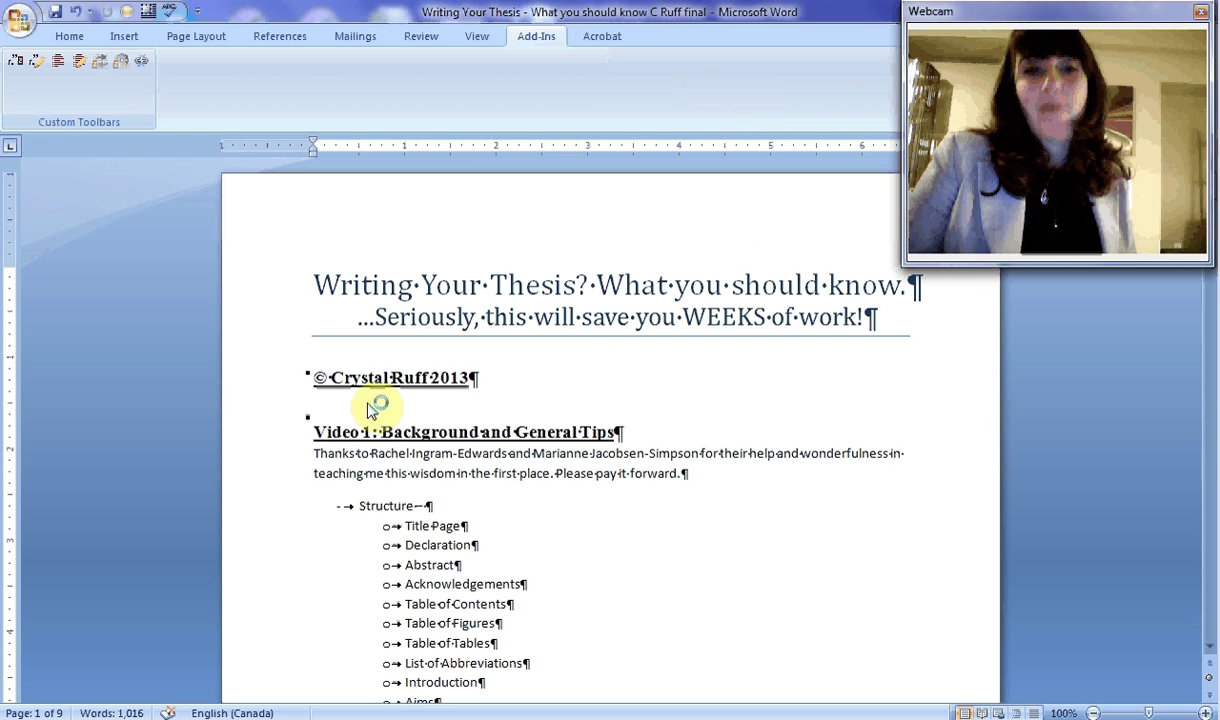
# Step: Scroll down the thesis outline to the Video 4: Zotero is a Hero section on page 4
pyautogui.moveTo(1208, 430); pyautogui.dragTo(1212, 490)
pyautogui.scroll(-18, 1214, 493)
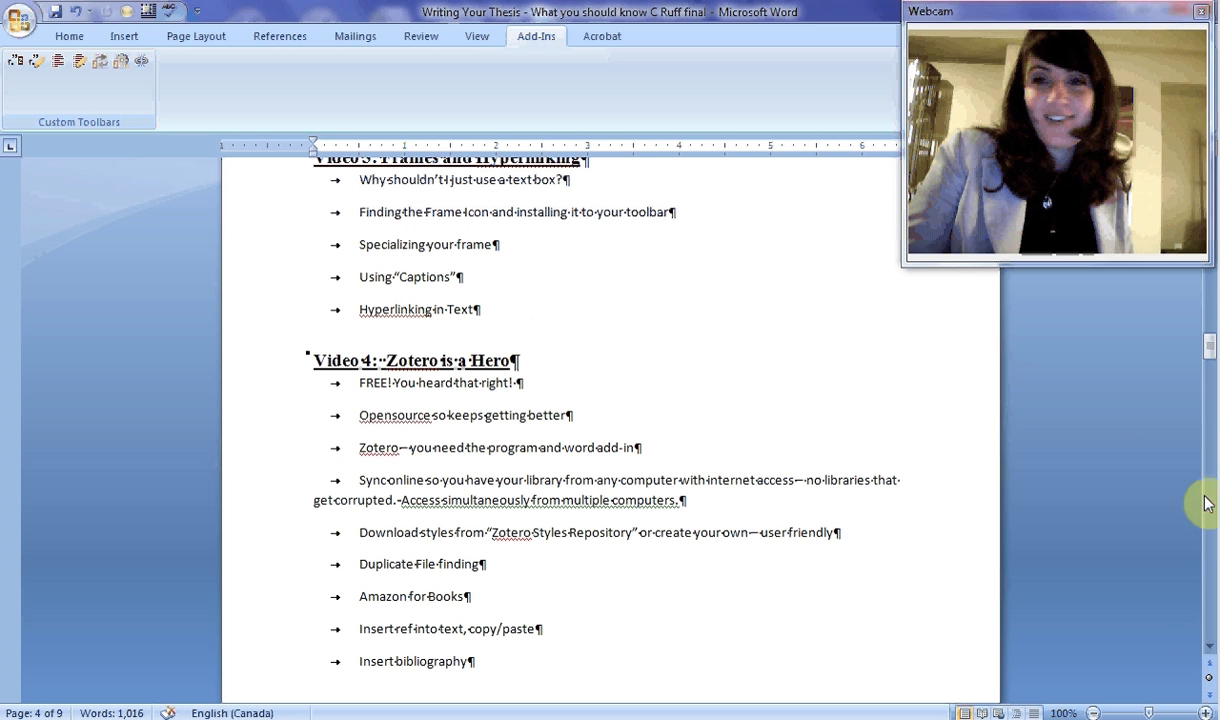
# Step: Scroll further down until the Video 5: Graphpad Prism heading and its bullet list show
pyautogui.click(1211, 652)
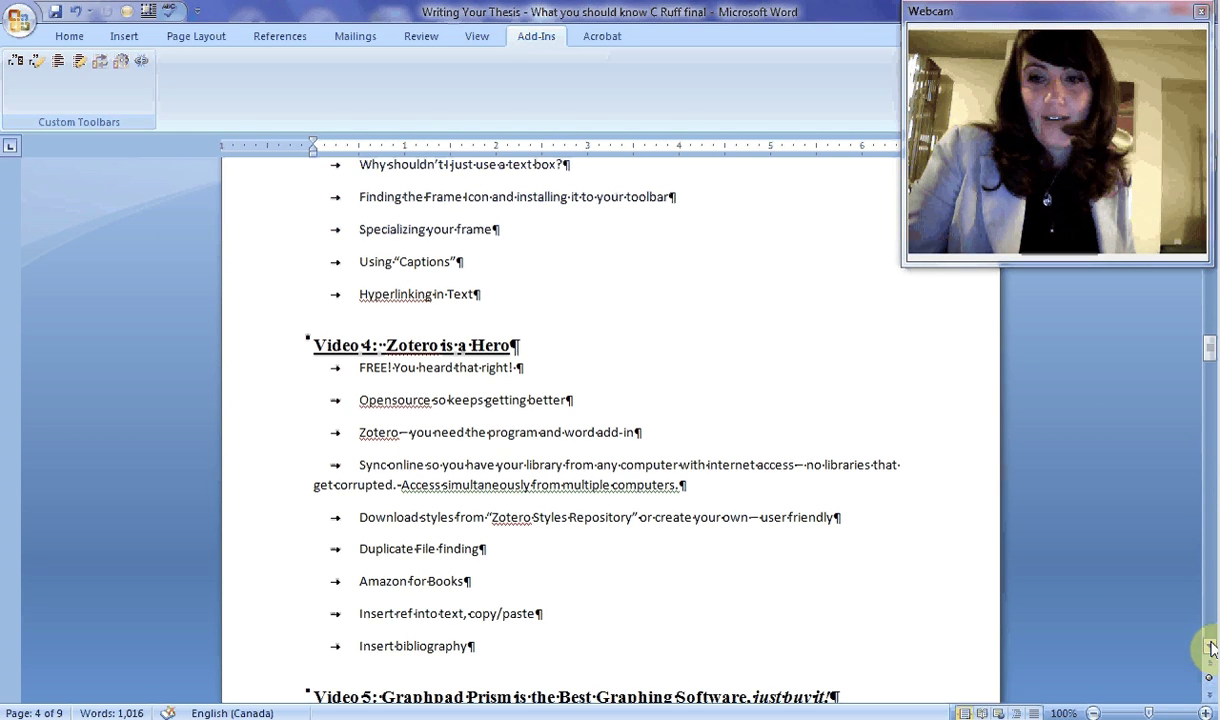
pyautogui.click(1211, 652)
pyautogui.click(1211, 652)
pyautogui.click(1211, 650)
pyautogui.click(1211, 650)
pyautogui.click(1211, 650)
pyautogui.click(1211, 650)
pyautogui.click(1211, 650)
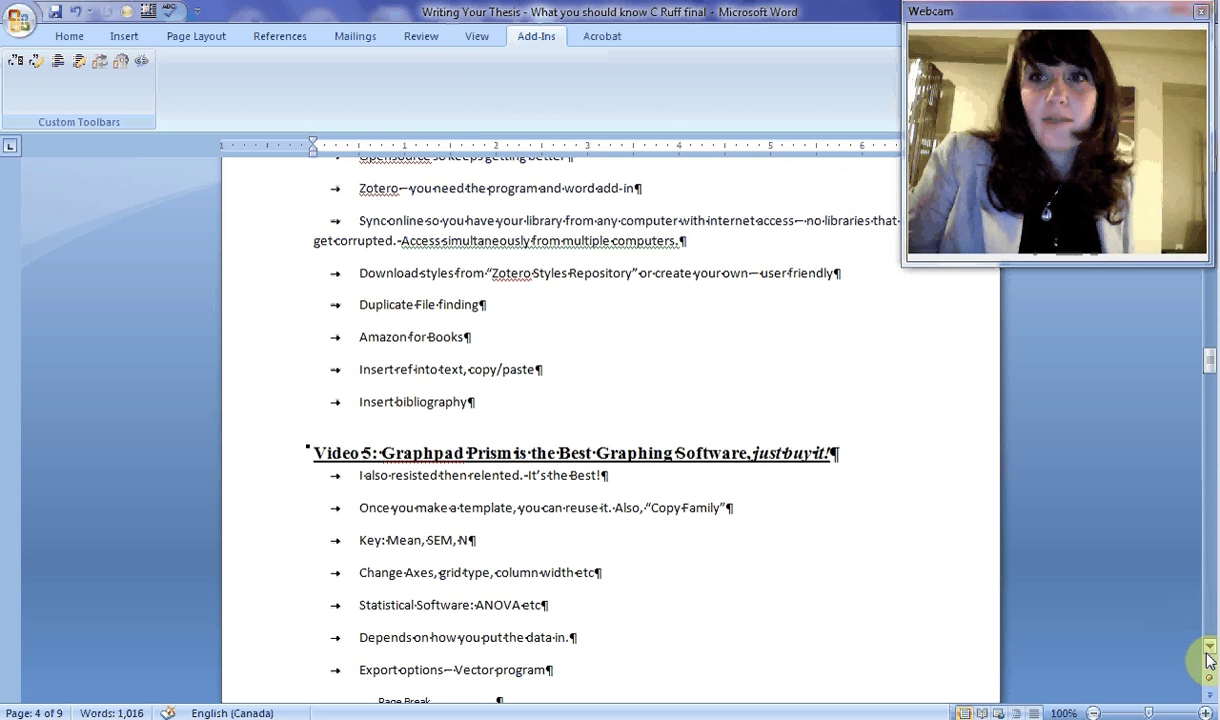
pyautogui.click(1209, 650)
pyautogui.click(1209, 650)
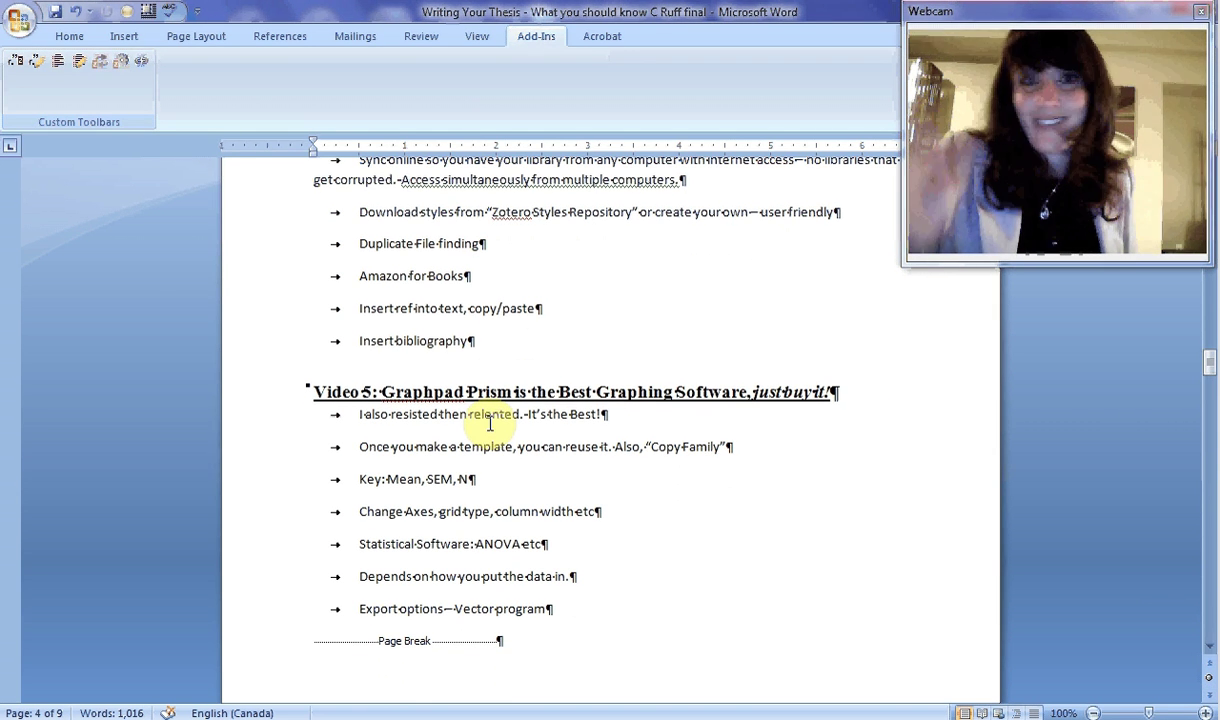
pyautogui.click(464, 447)
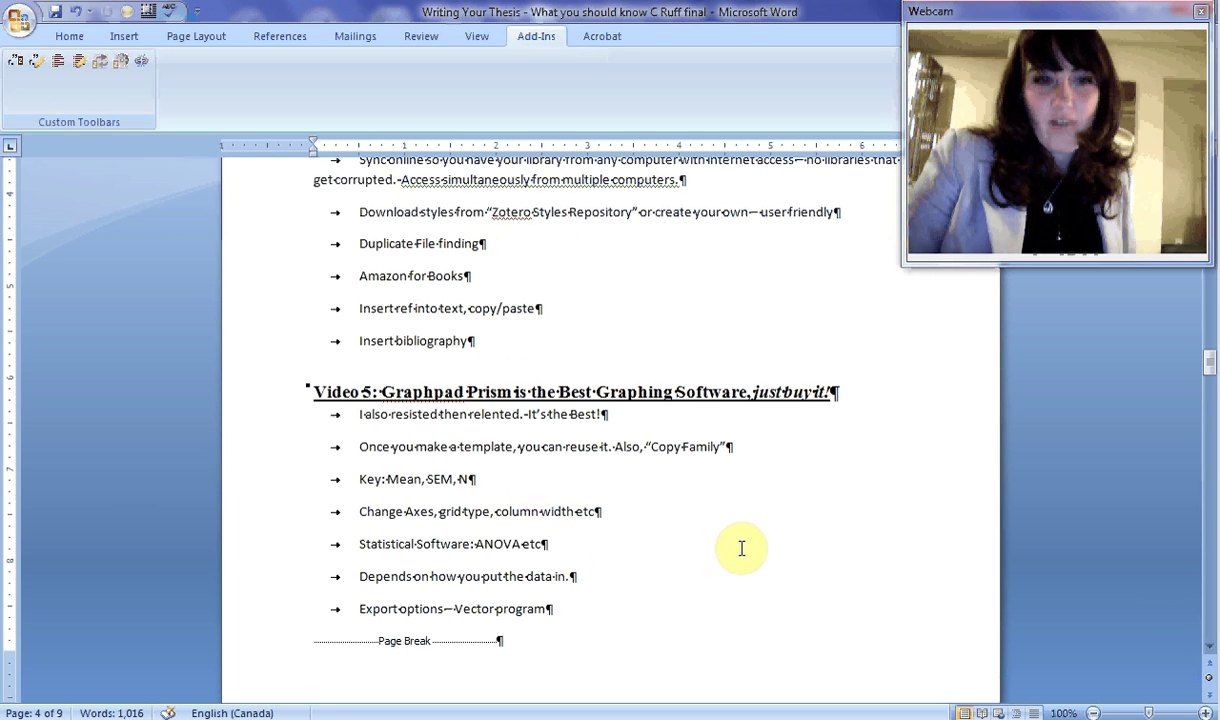
pyautogui.moveTo(360, 544); pyautogui.dragTo(574, 542)
pyautogui.moveTo(358, 577); pyautogui.dragTo(645, 575)
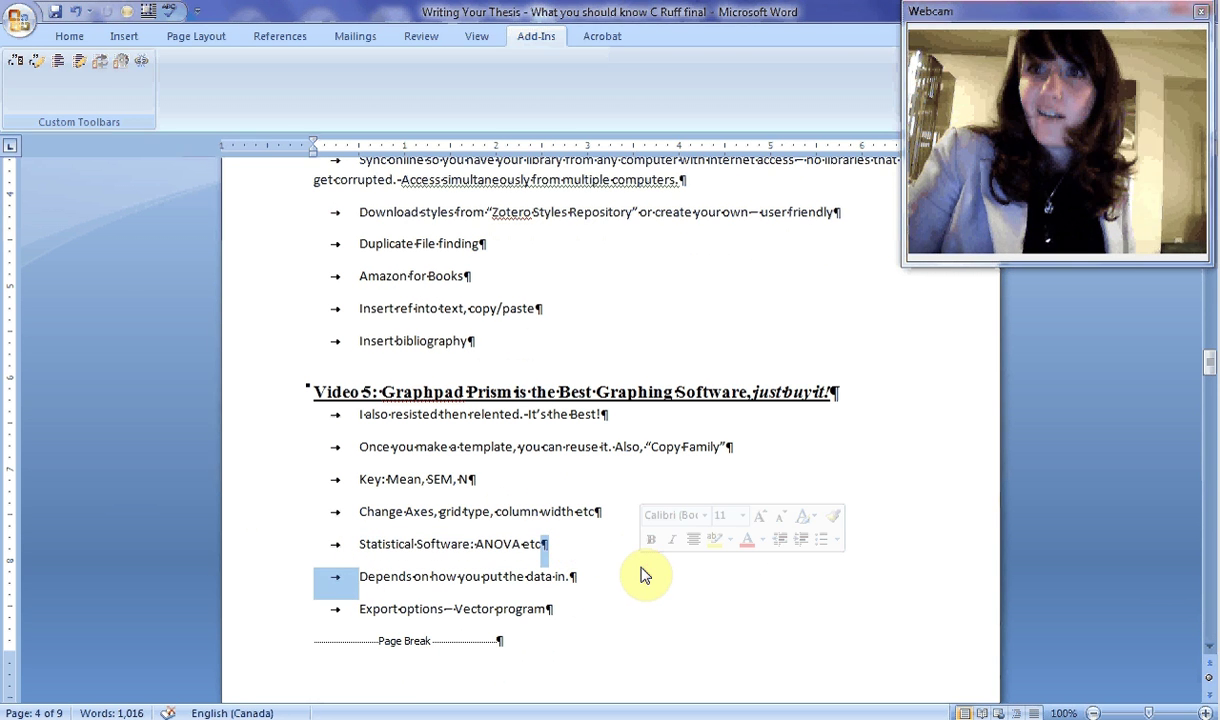
pyautogui.moveTo(553, 605); pyautogui.dragTo(340, 613)
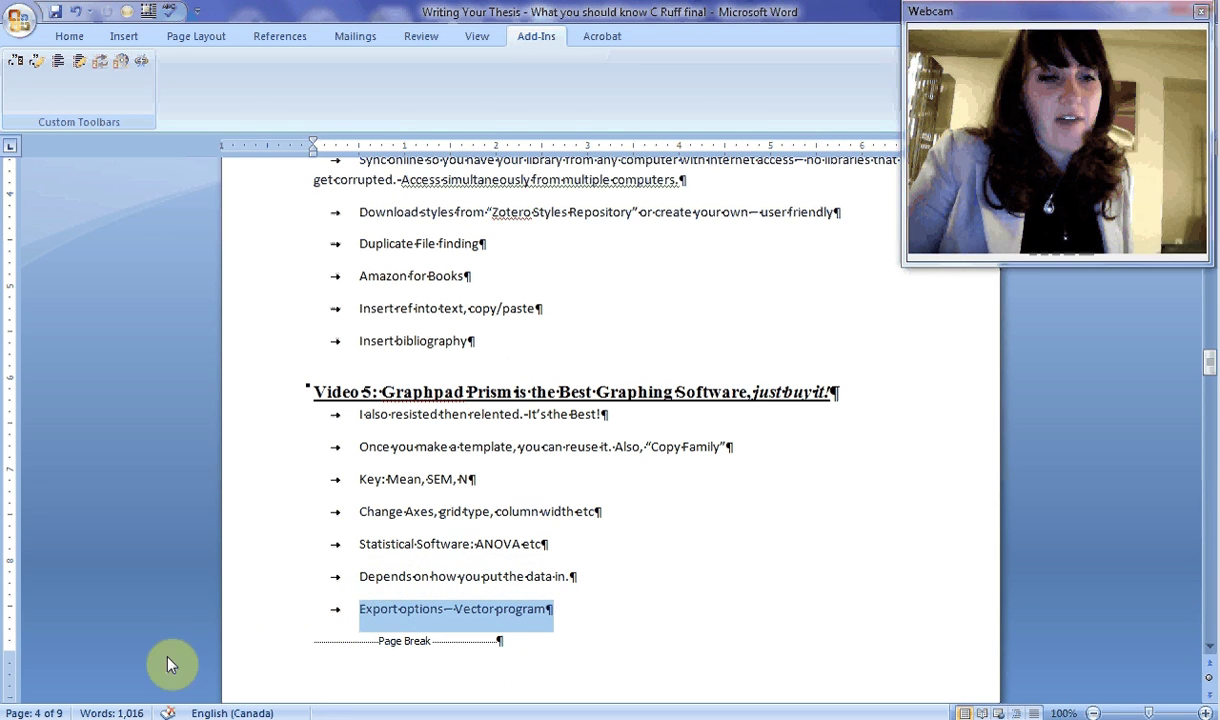
# Step: Launch GraphPad Prism 5 from the GraphPad Software folder in the Start menu
pyautogui.press('super')
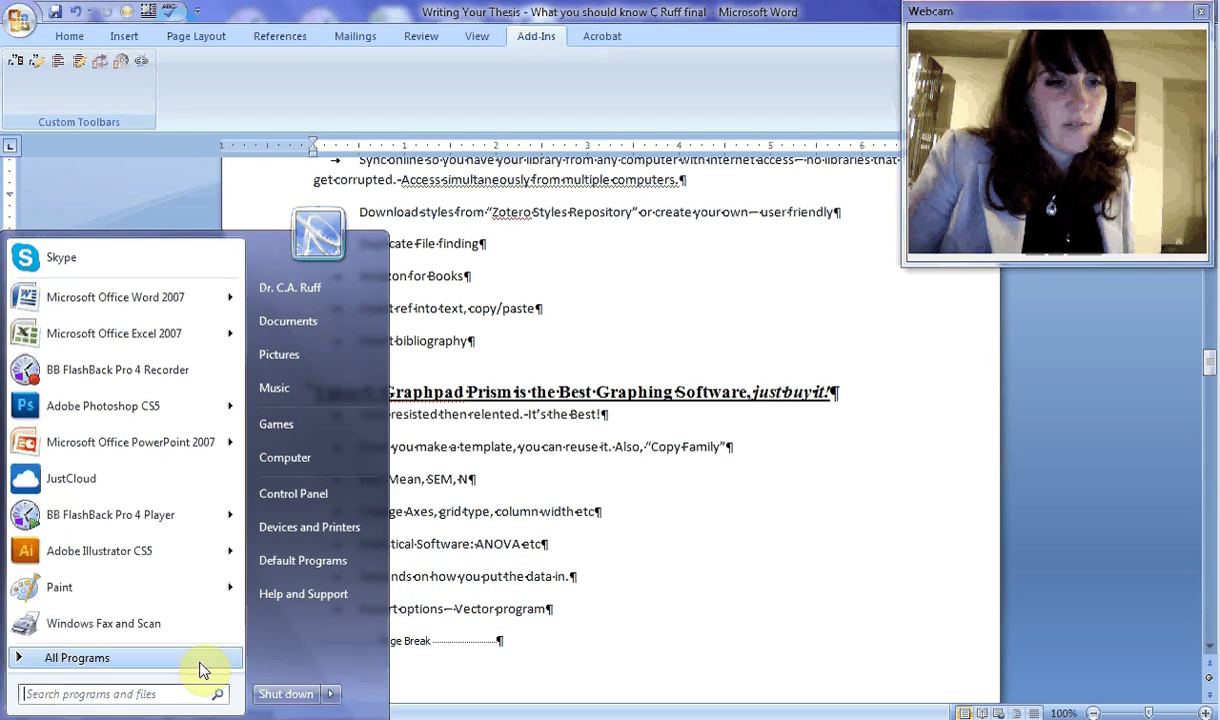
pyautogui.click(199, 660)
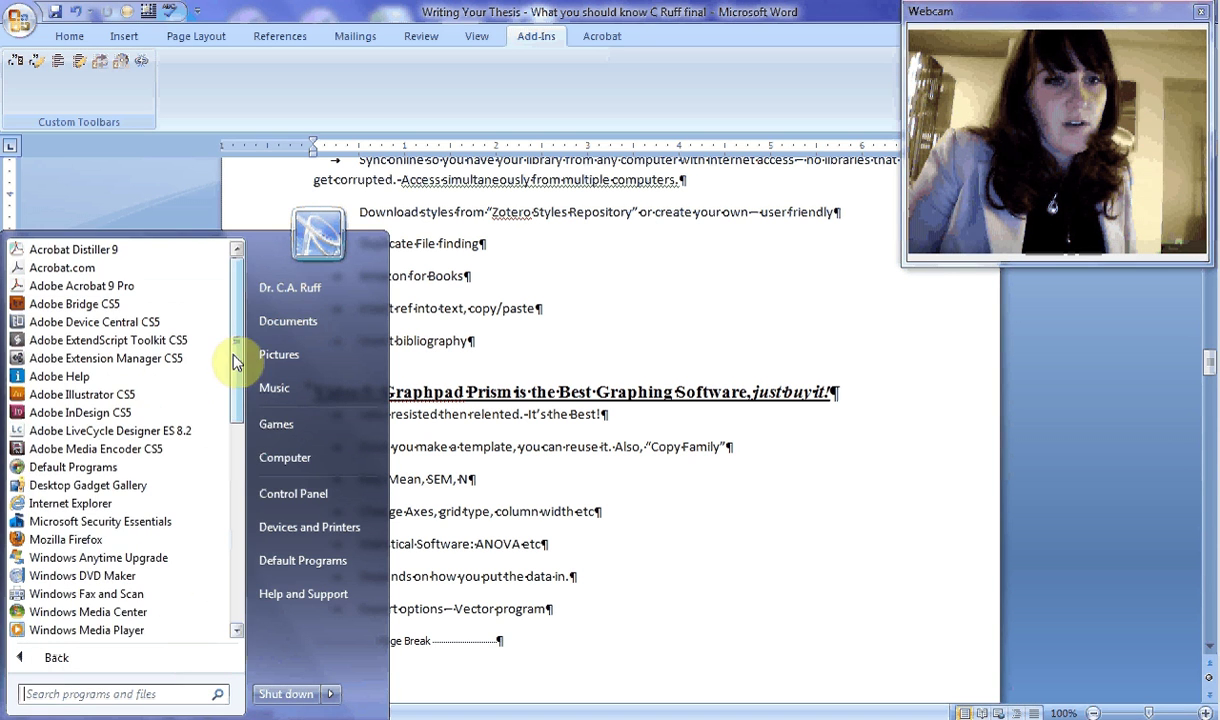
pyautogui.moveTo(235, 348); pyautogui.dragTo(252, 484)
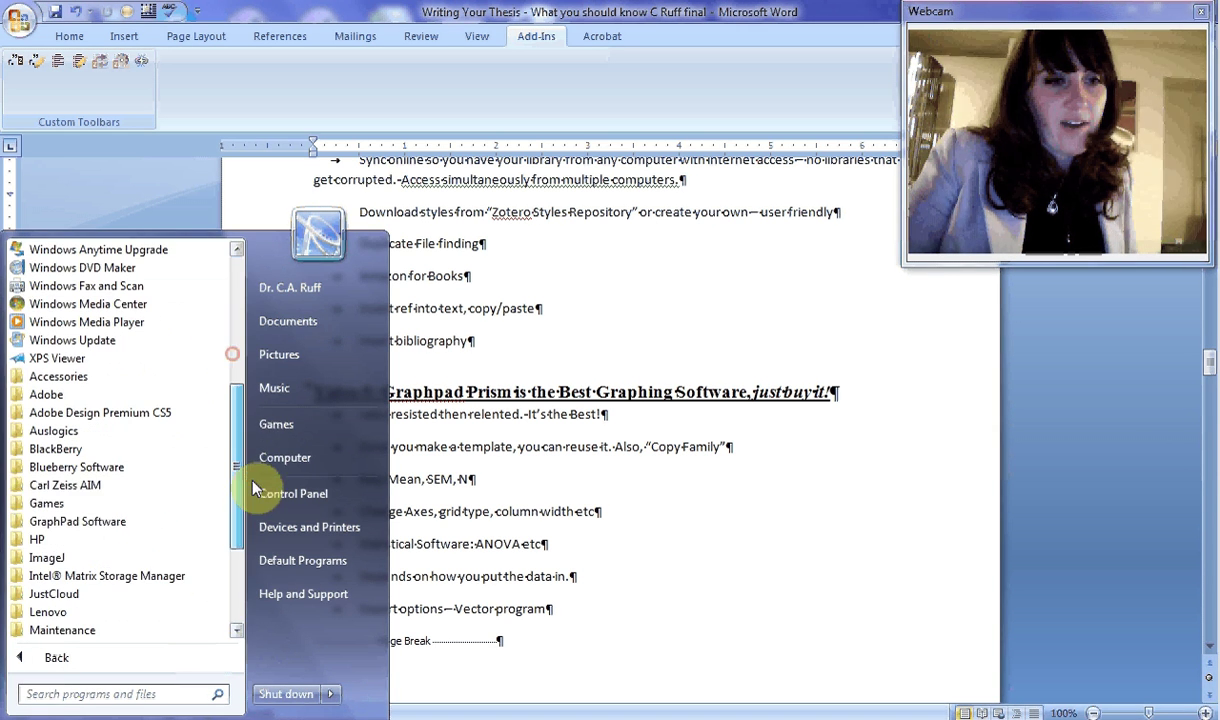
pyautogui.click(79, 522)
pyautogui.click(85, 540)
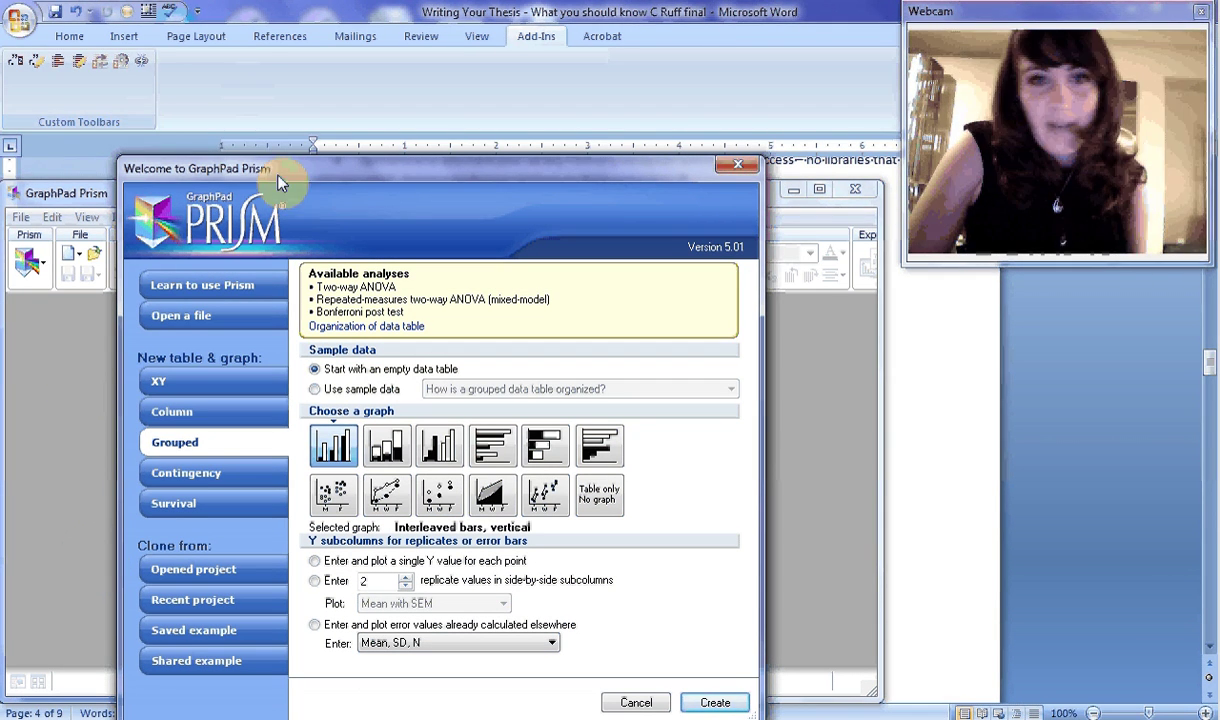
# Step: Create a Grouped table with interleaved vertical bars, entering Mean, SD and N calculated elsewhere
pyautogui.moveTo(389, 172); pyautogui.dragTo(594, 49)
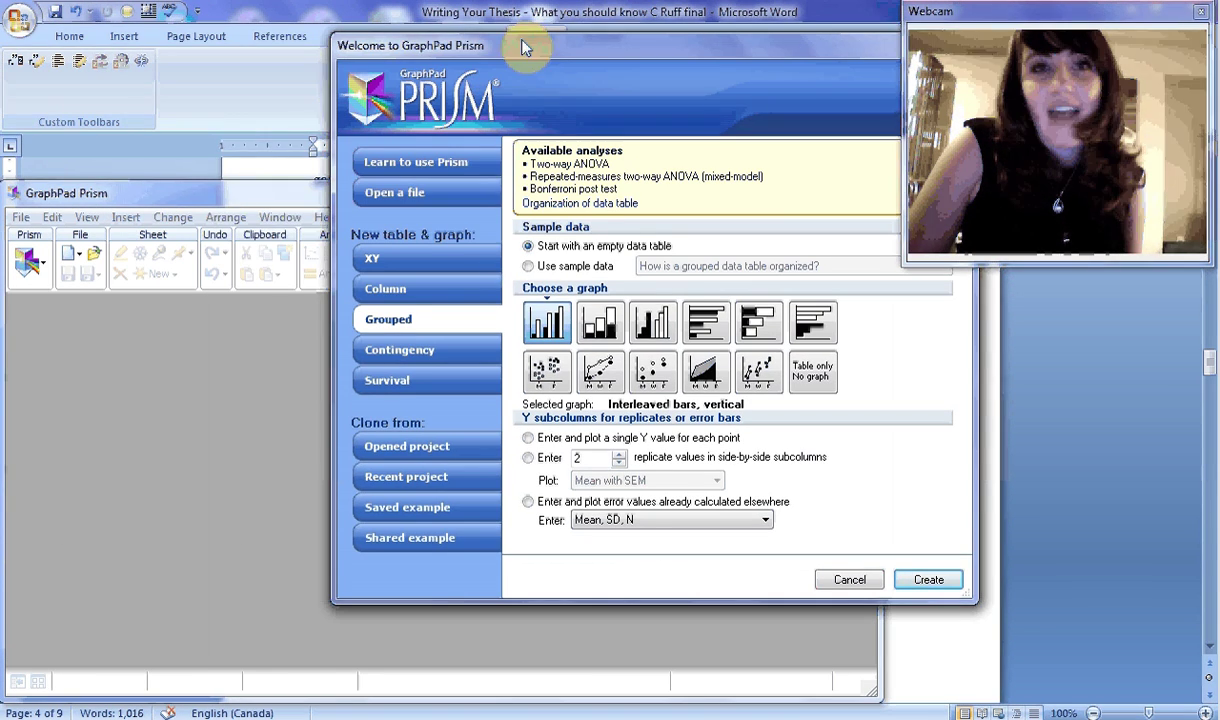
pyautogui.moveTo(497, 38); pyautogui.dragTo(395, 71)
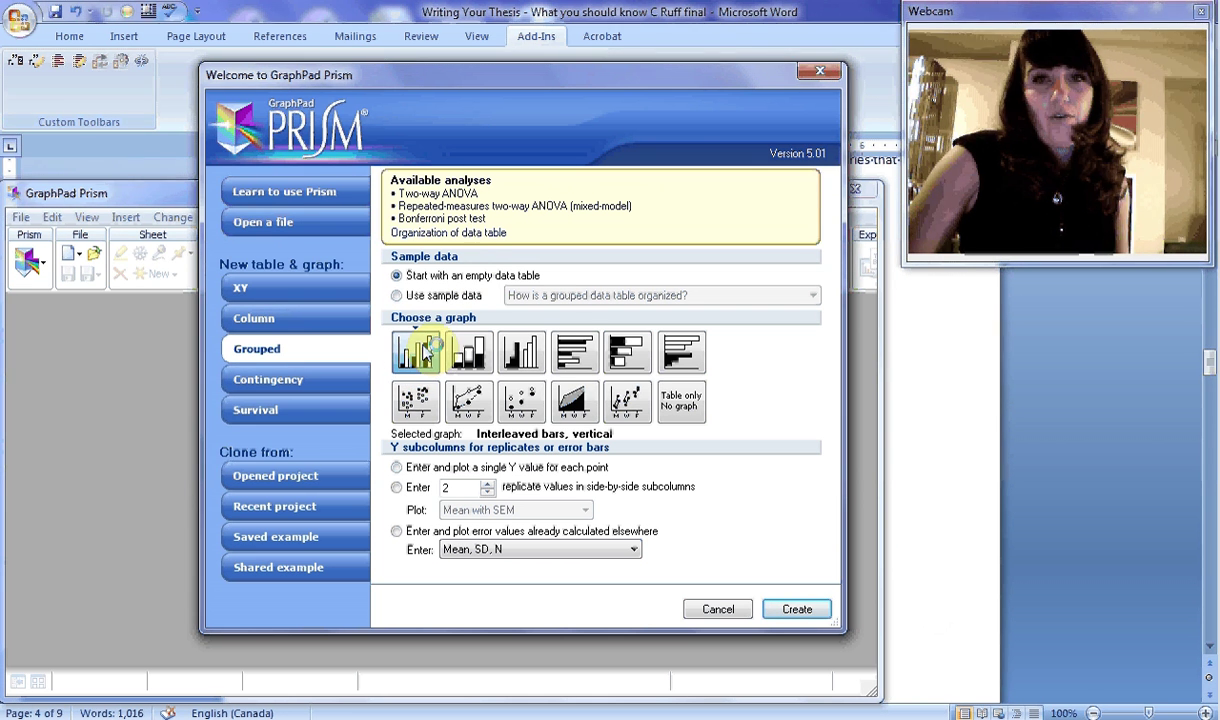
pyautogui.click(425, 352)
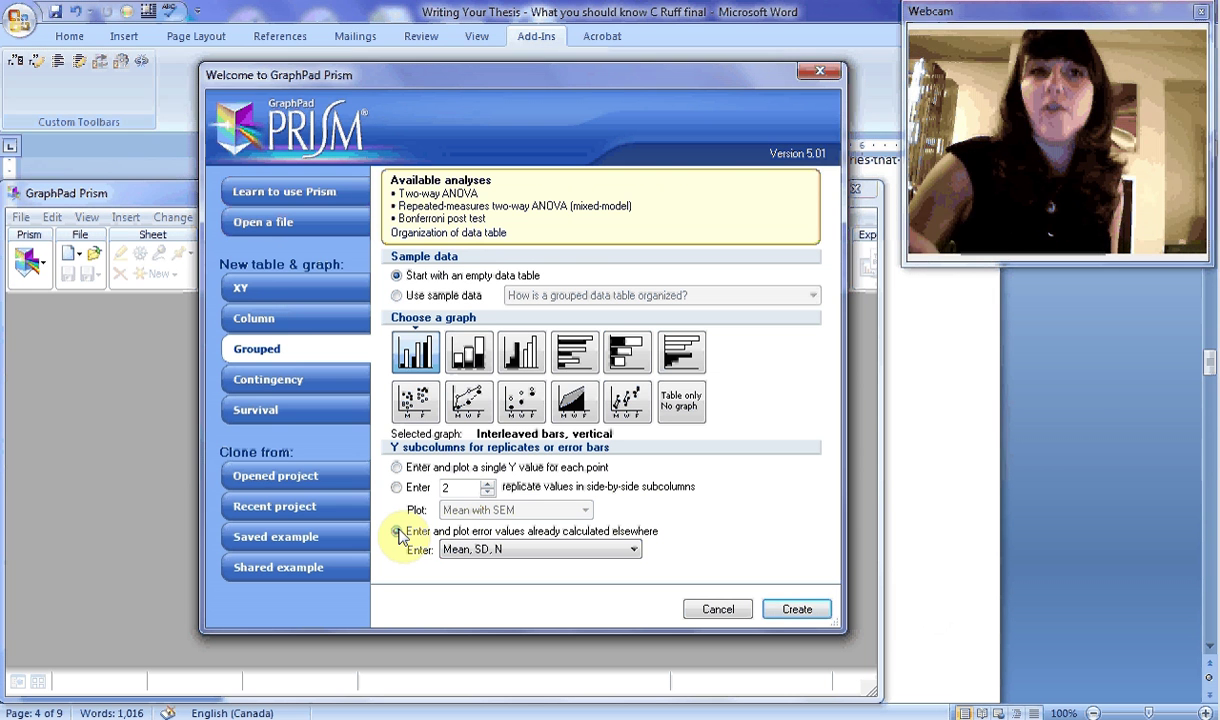
pyautogui.click(432, 536)
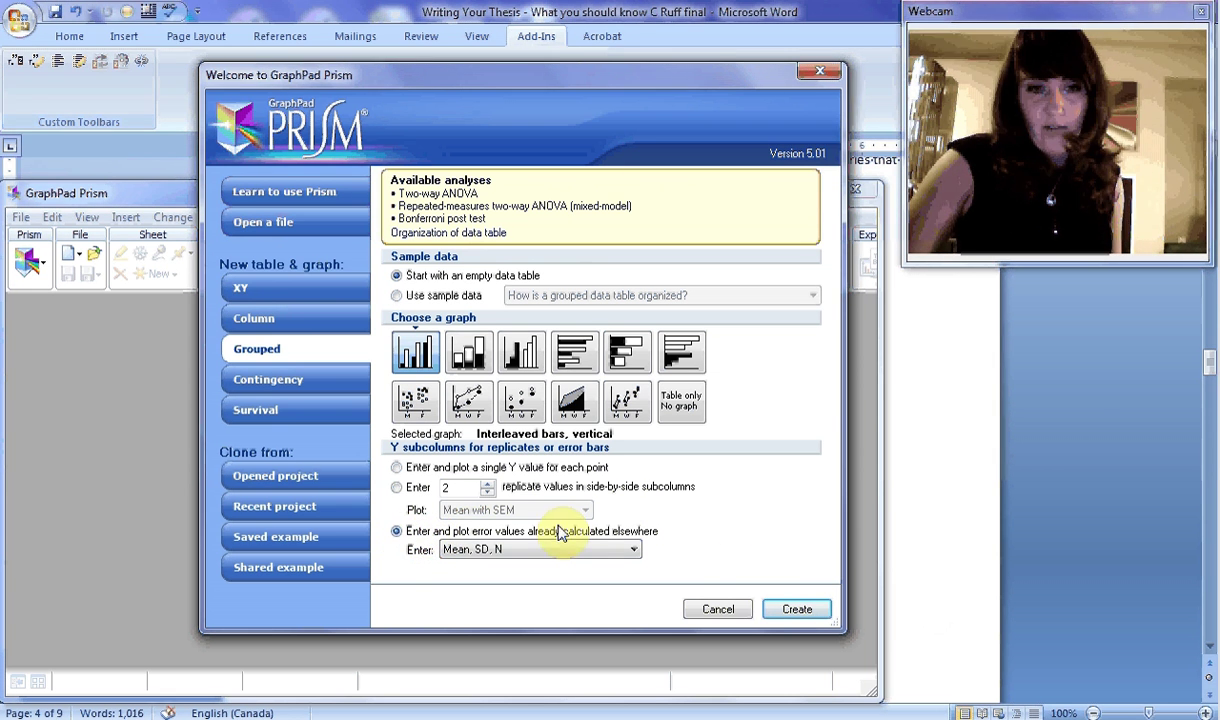
pyautogui.click(797, 609)
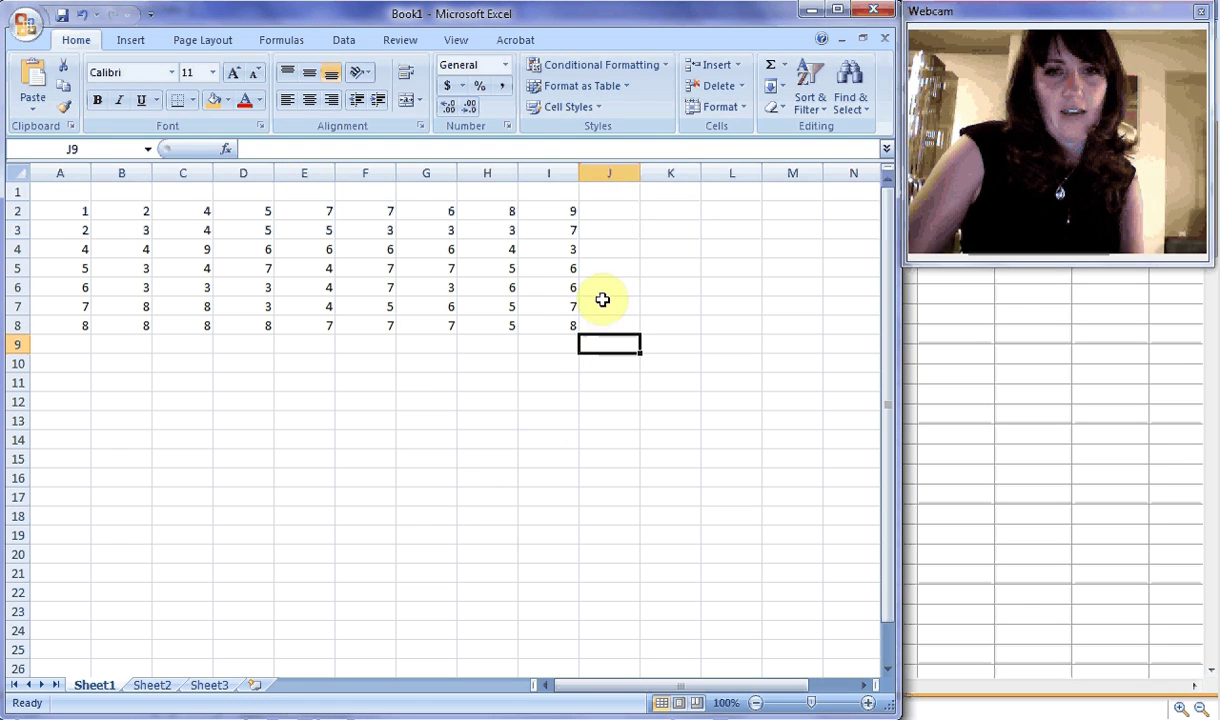
# Step: Label cells J9:J11 as mean, SD and N
pyautogui.write('mean')
pyautogui.press('Return')
pyautogui.write('SD')
pyautogui.press('Return')
pyautogui.write('N')
pyautogui.click(77, 341)
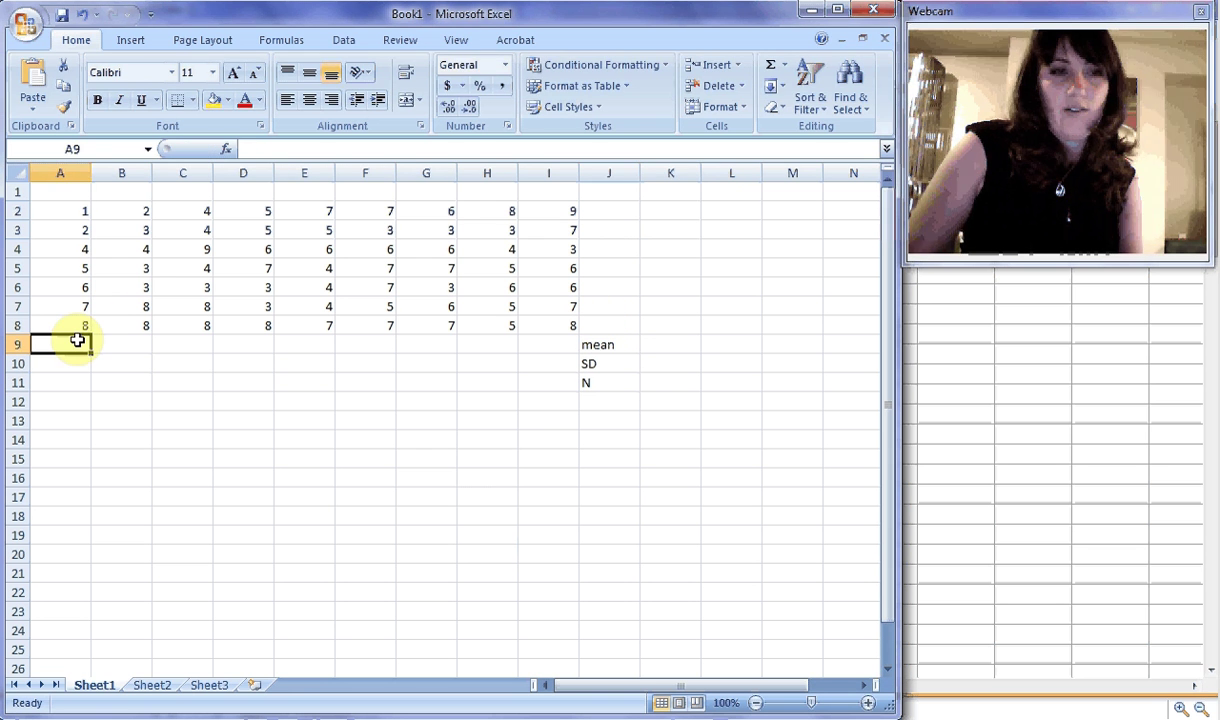
# Step: Enter =AVERAGE(A2:A8) in A9 to get column A's mean of 4.714286
pyautogui.write('=')
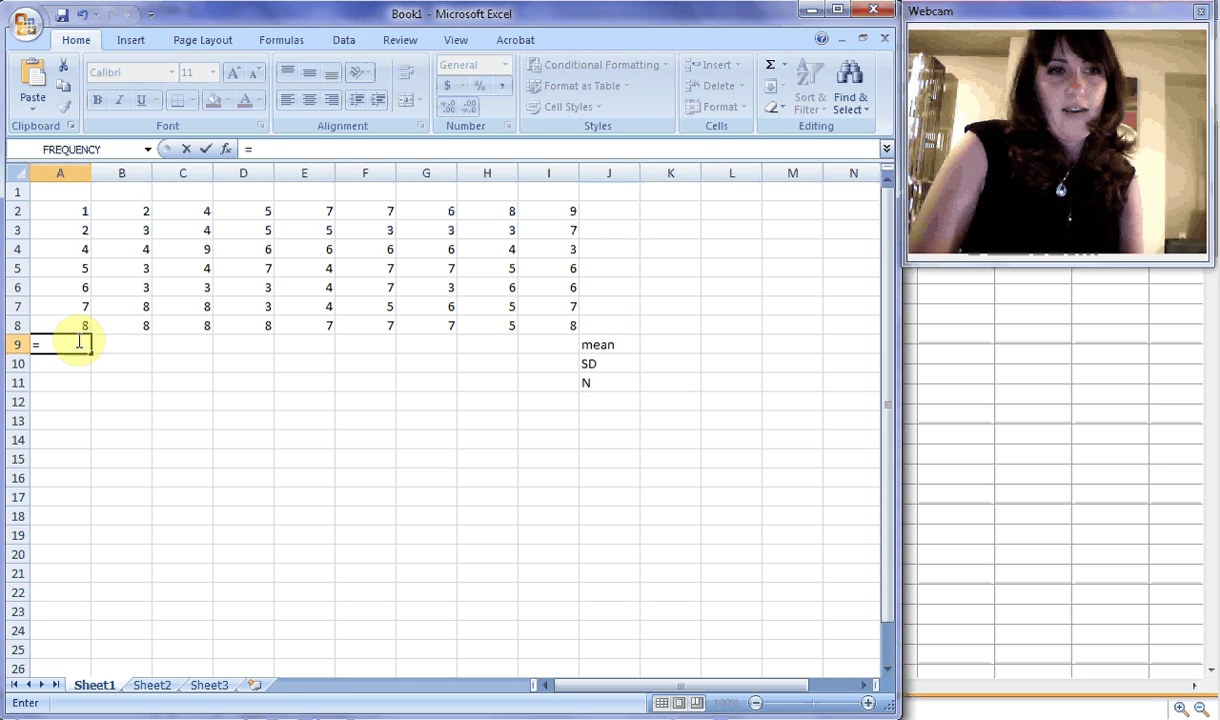
pyautogui.write('average')
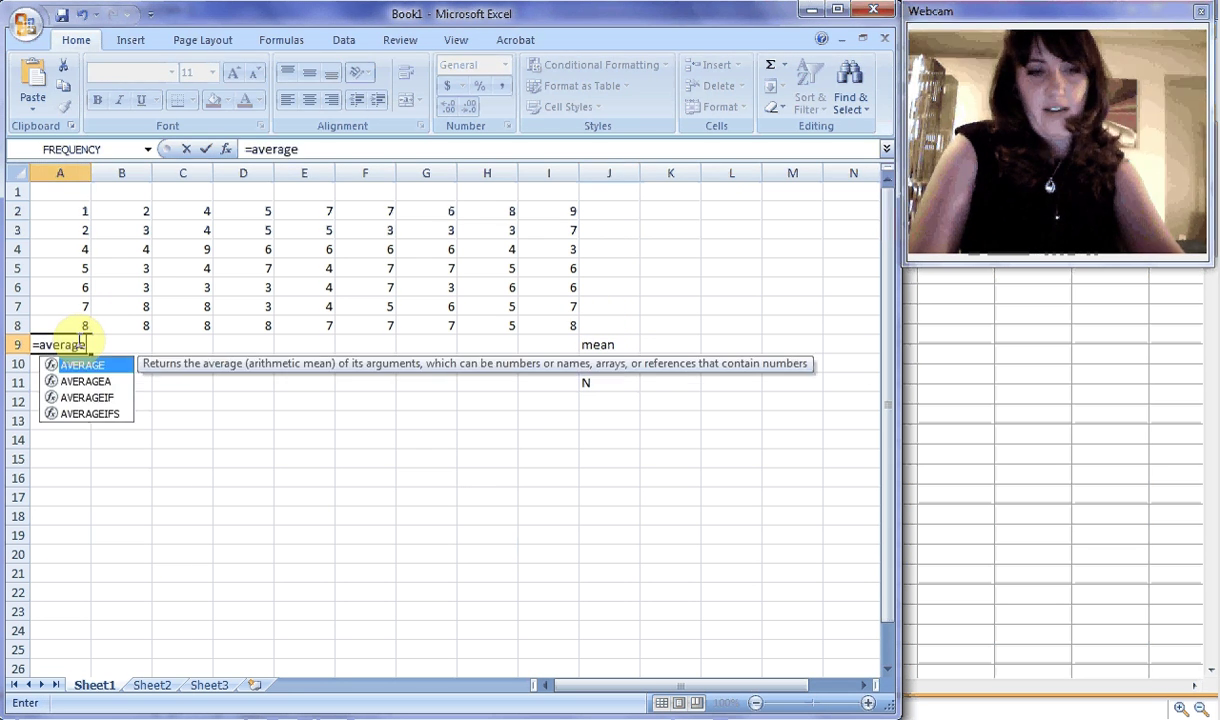
pyautogui.write('()')
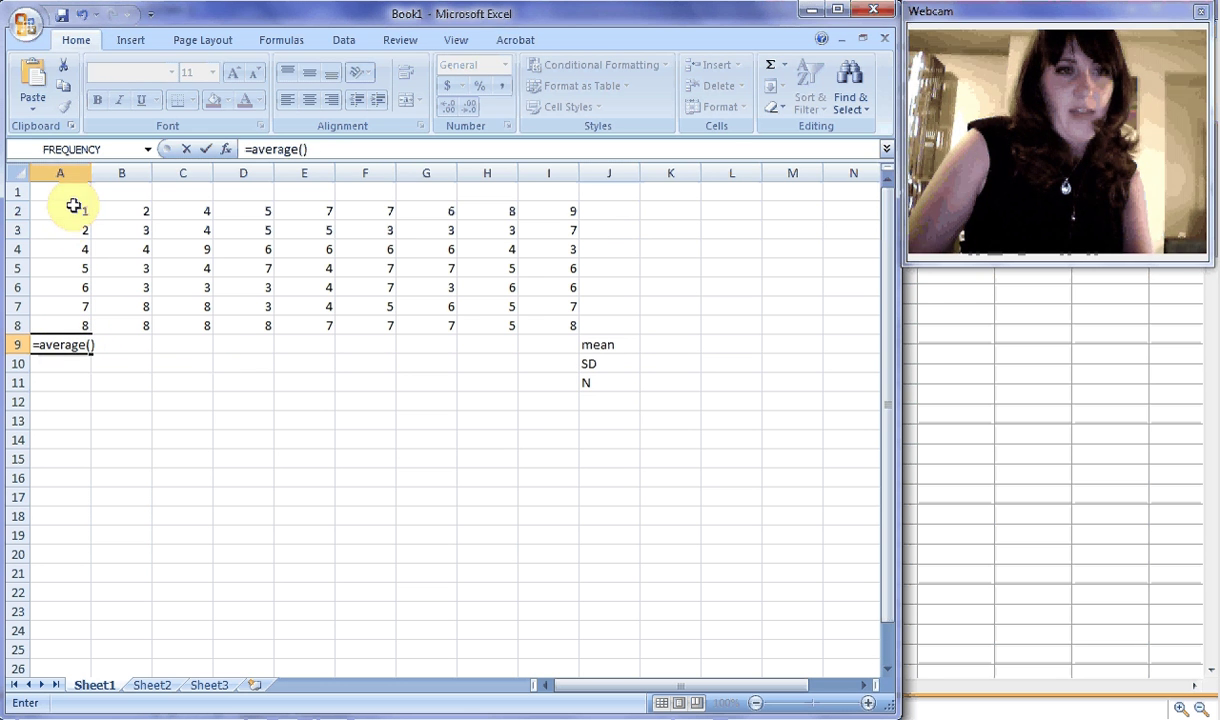
pyautogui.click(302, 149)
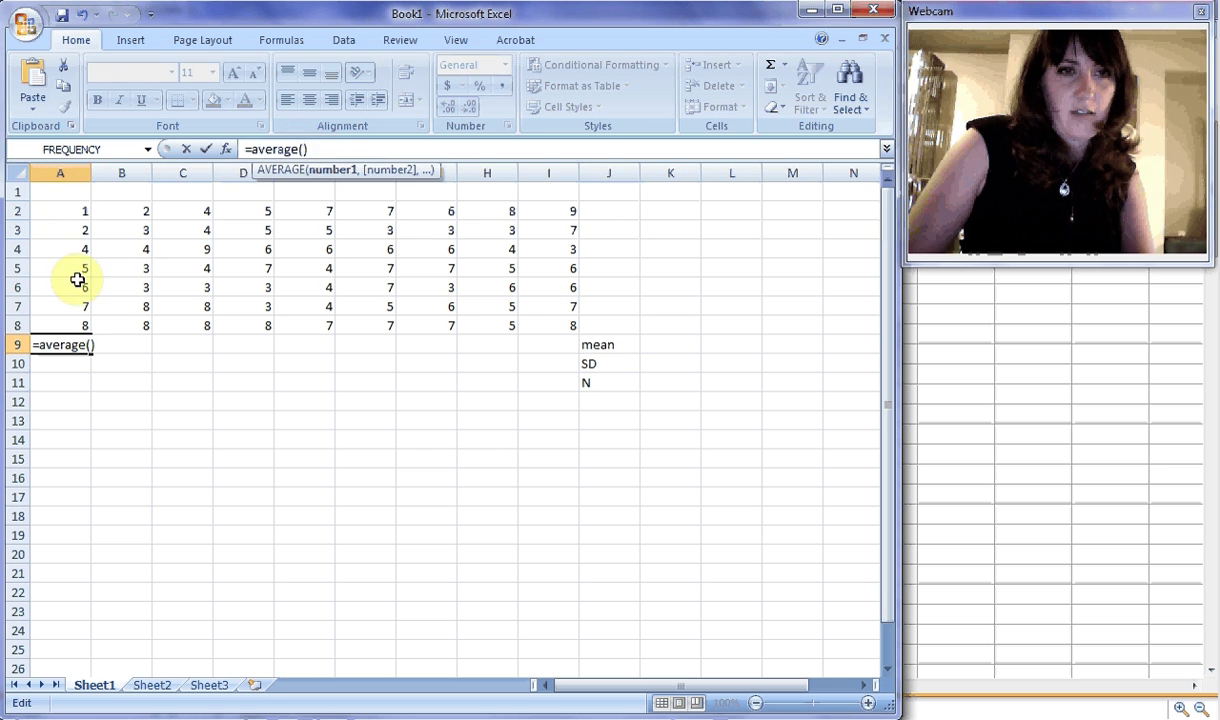
pyautogui.moveTo(59, 212); pyautogui.dragTo(60, 326)
pyautogui.press('Return')
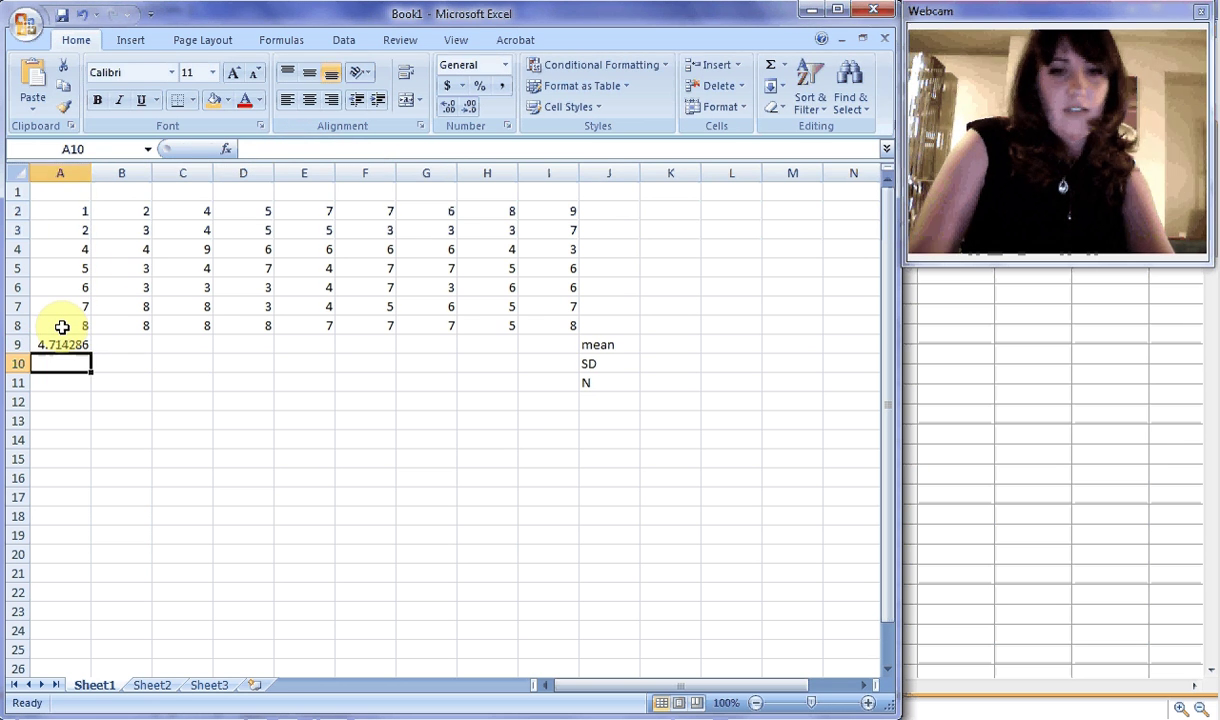
# Step: Enter =STDEV(A2:A8) in A10, fixing the range and #NAME? error, giving 2.56348
pyautogui.write('=st')
pyautogui.press('Down')
pyautogui.write('(')
pyautogui.moveTo(62, 211); pyautogui.dragTo(72, 344)
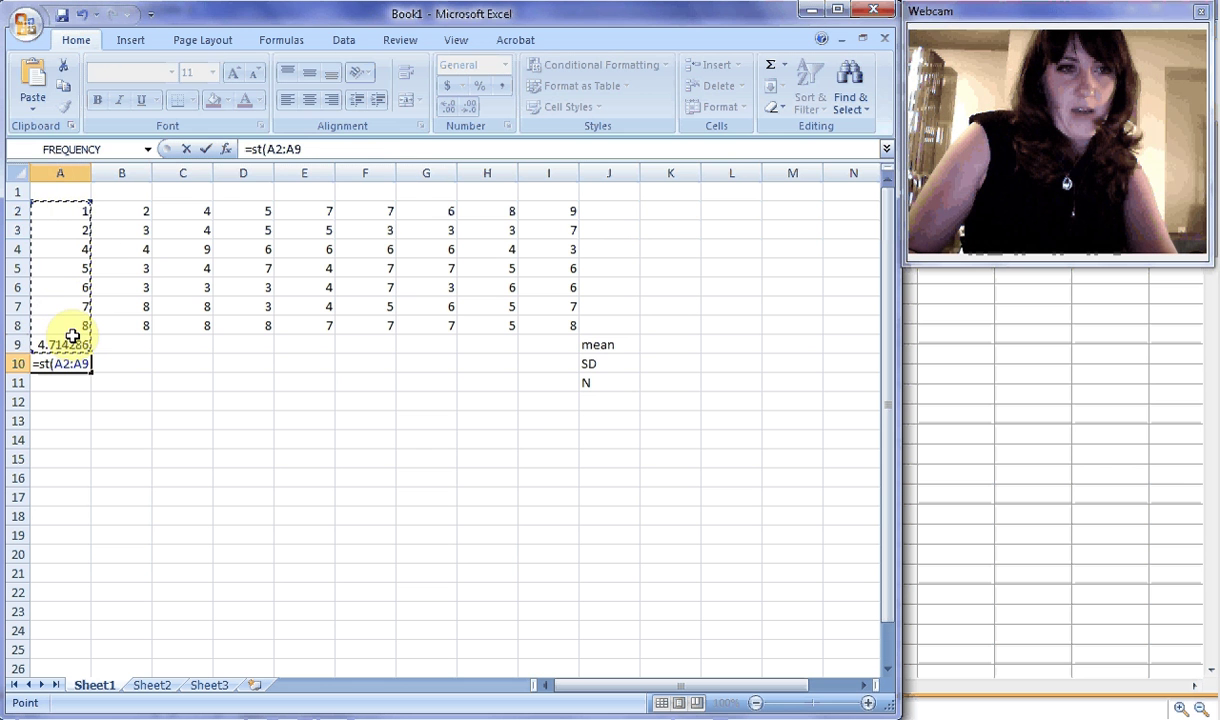
pyautogui.click(316, 147)
pyautogui.press('BackSpace')
pyautogui.write('8')
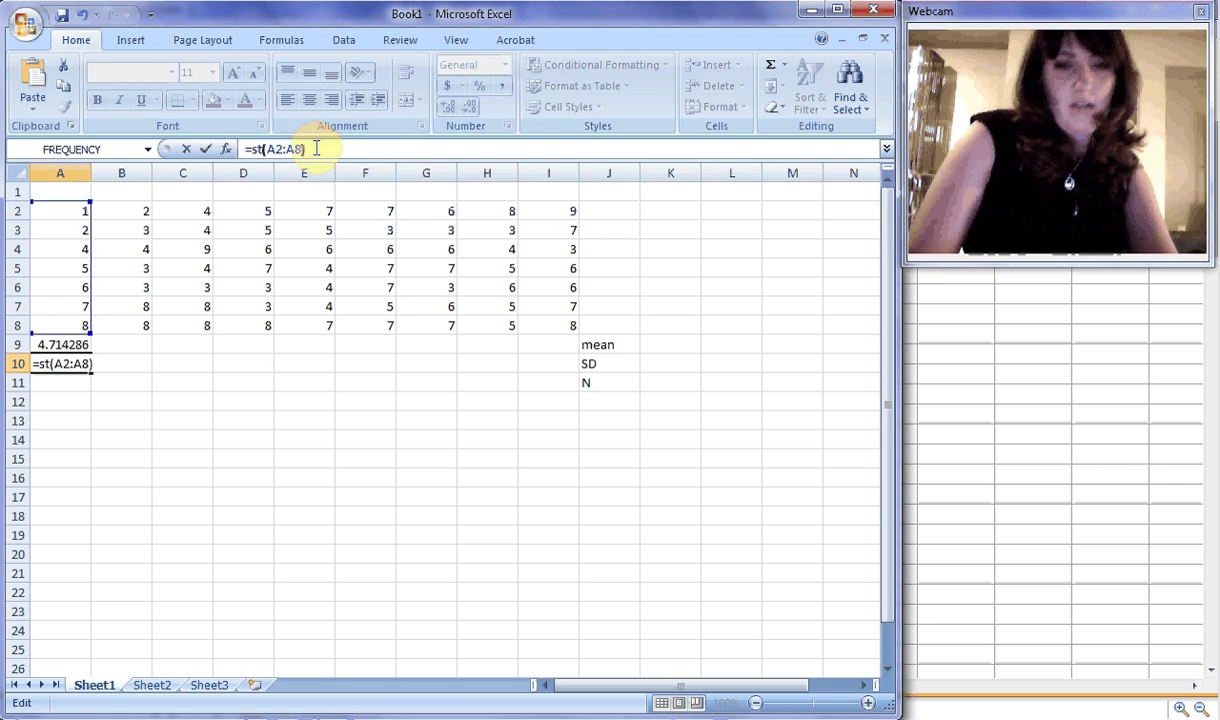
pyautogui.write(')')
pyautogui.press('Return')
pyautogui.click(45, 368)
pyautogui.doubleClick(45, 368)
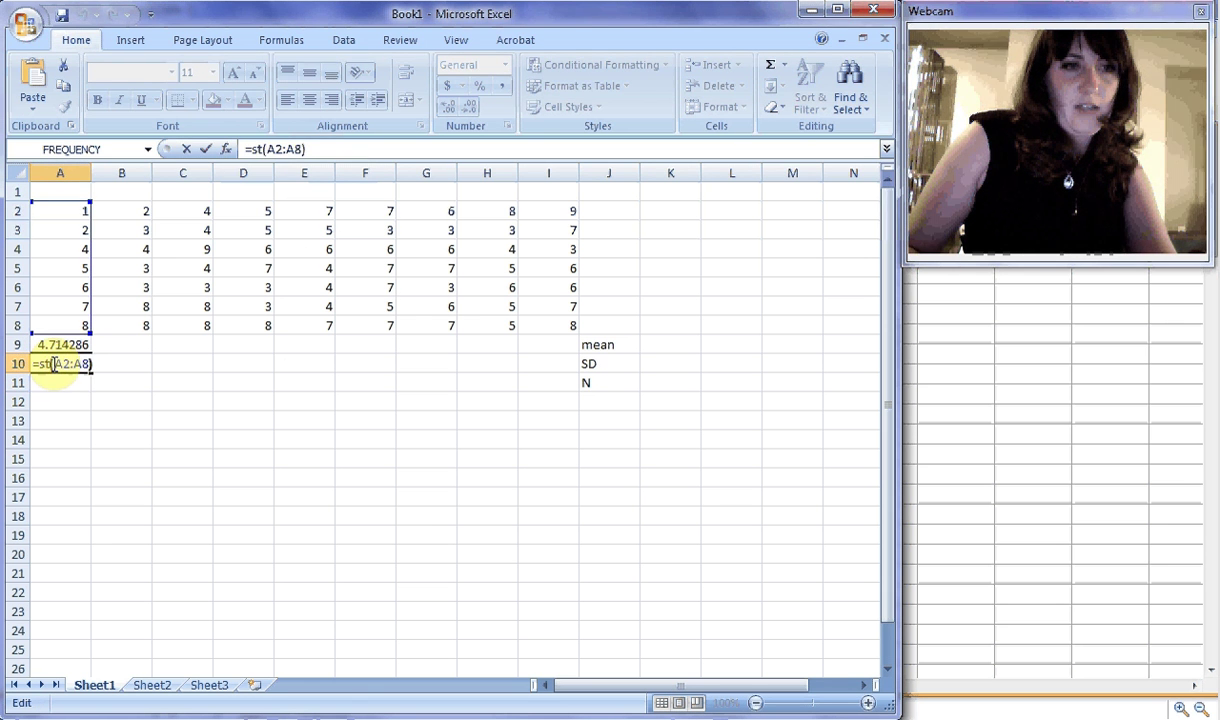
pyautogui.write('dev')
pyautogui.press('Return')
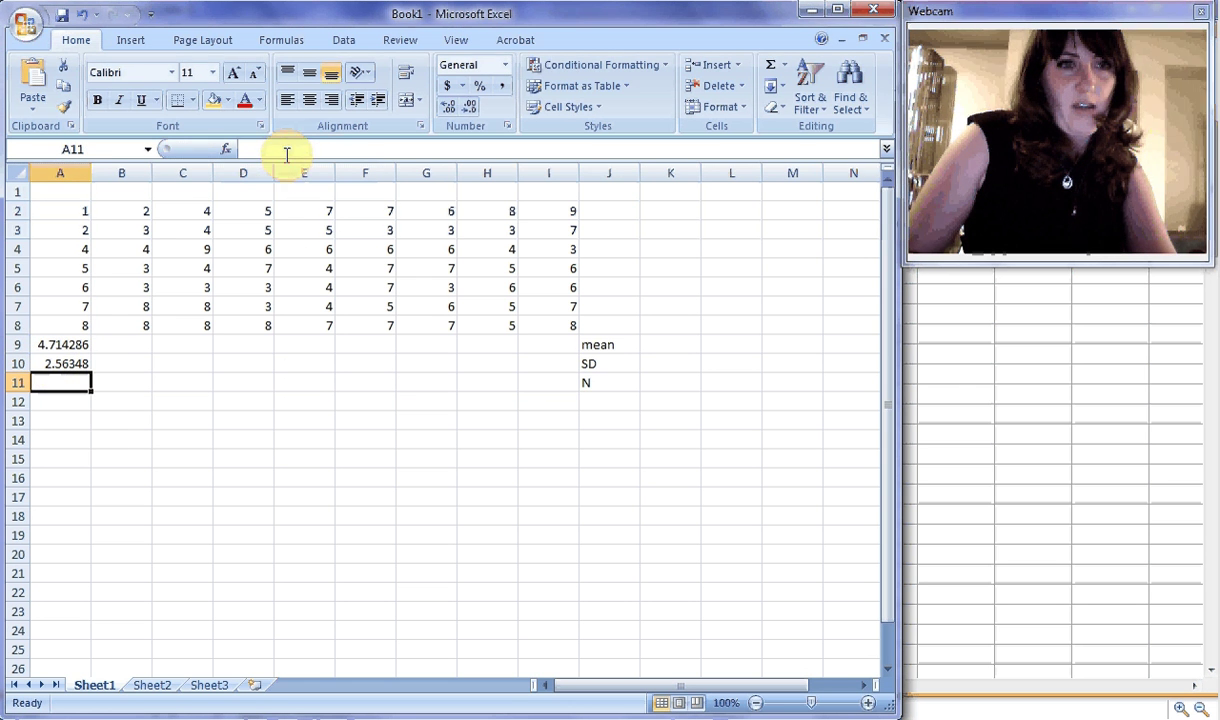
# Step: Enter =COUNT(A2:A8) in A11 for N = 7 and select column A's mean, SD, N cells
pyautogui.write('=count(')
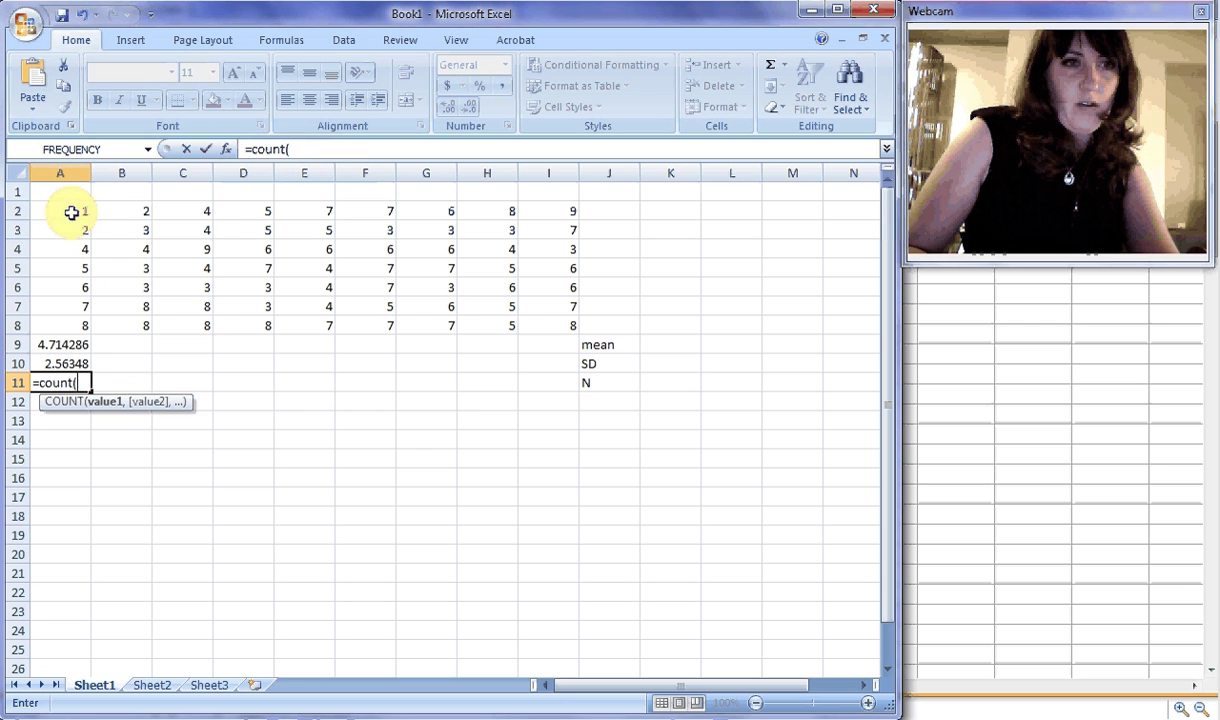
pyautogui.moveTo(70, 212); pyautogui.dragTo(68, 325)
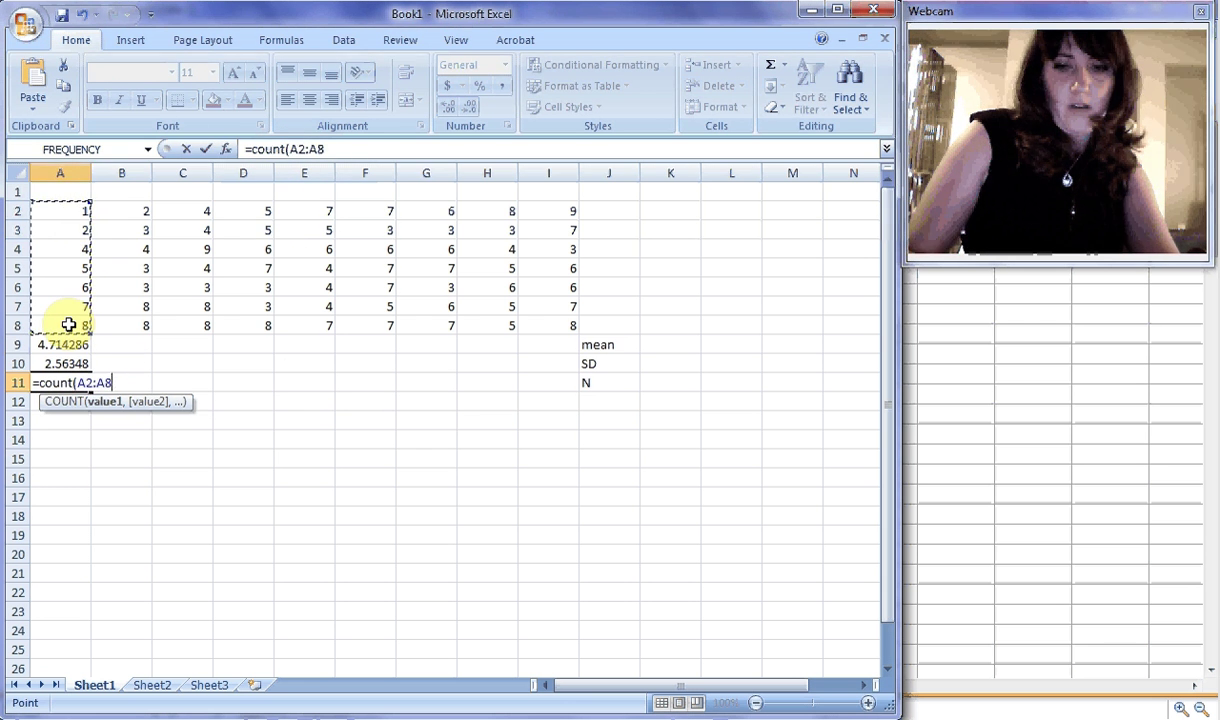
pyautogui.write(')')
pyautogui.press('Return')
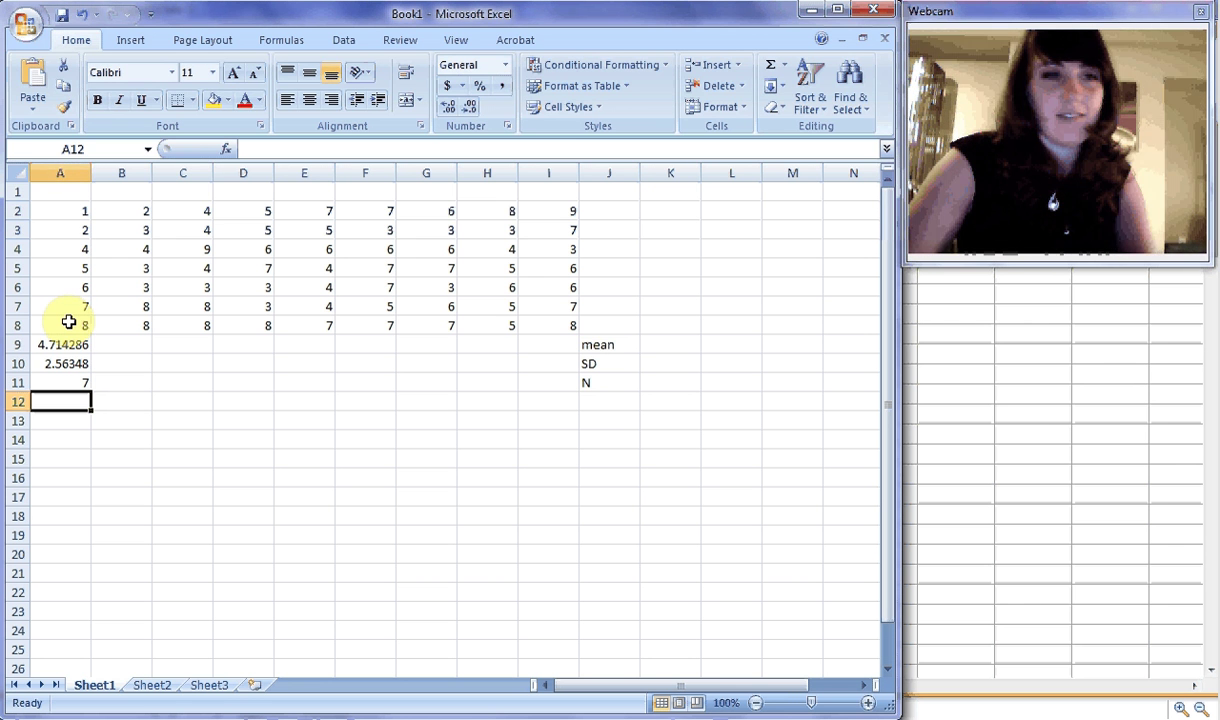
pyautogui.moveTo(65, 346); pyautogui.dragTo(564, 366)
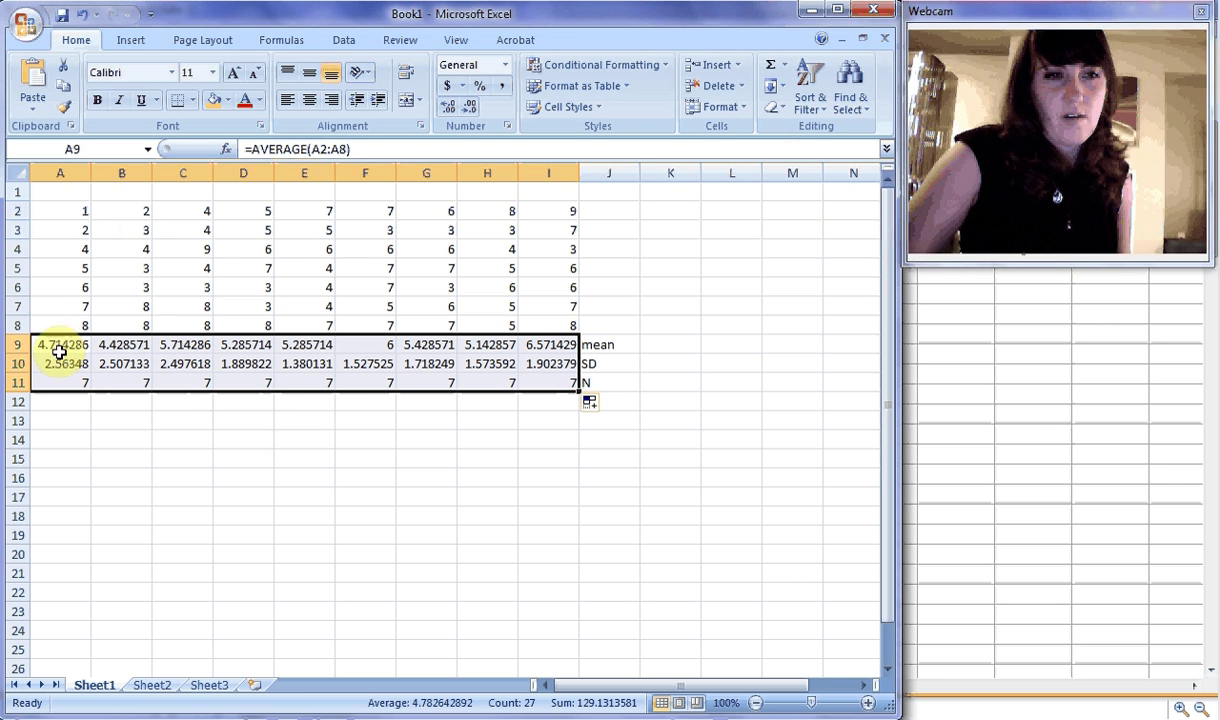
pyautogui.moveTo(60, 347); pyautogui.dragTo(70, 377)
# Step: Paste Excel columns A–C's mean, SD and N into Prism Data Set-A rows 1–3
pyautogui.hotkey('ctrl', 'c')
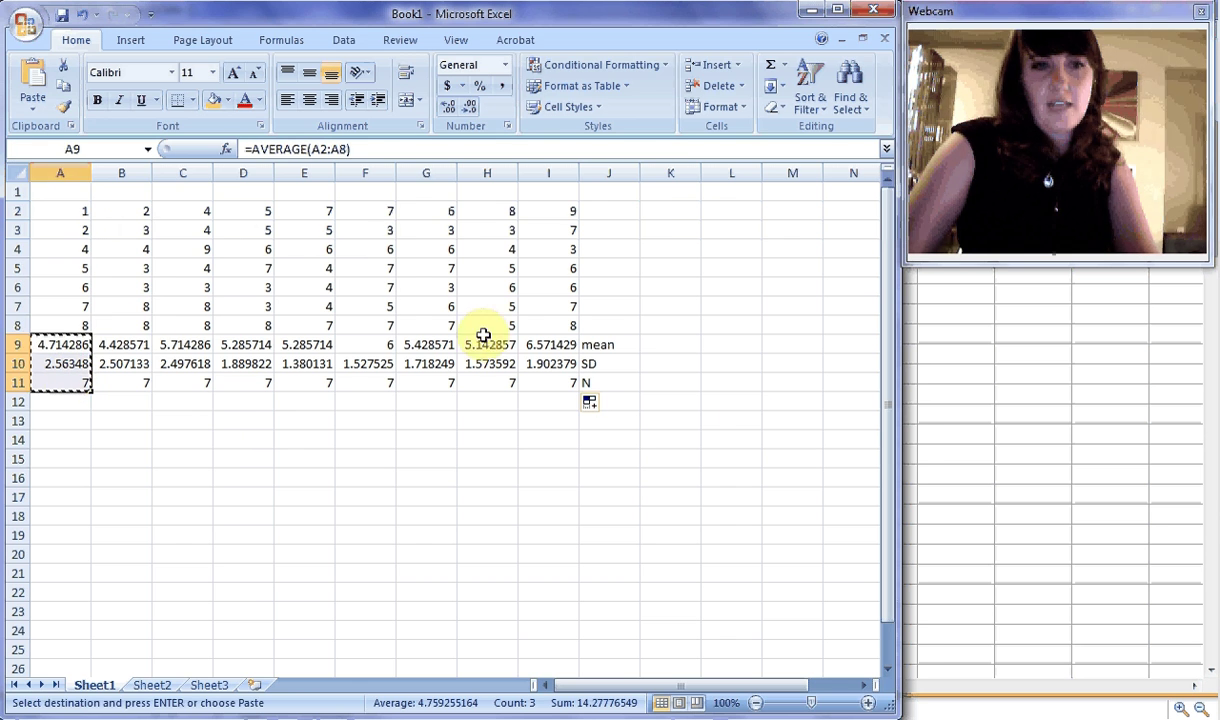
pyautogui.click(957, 420)
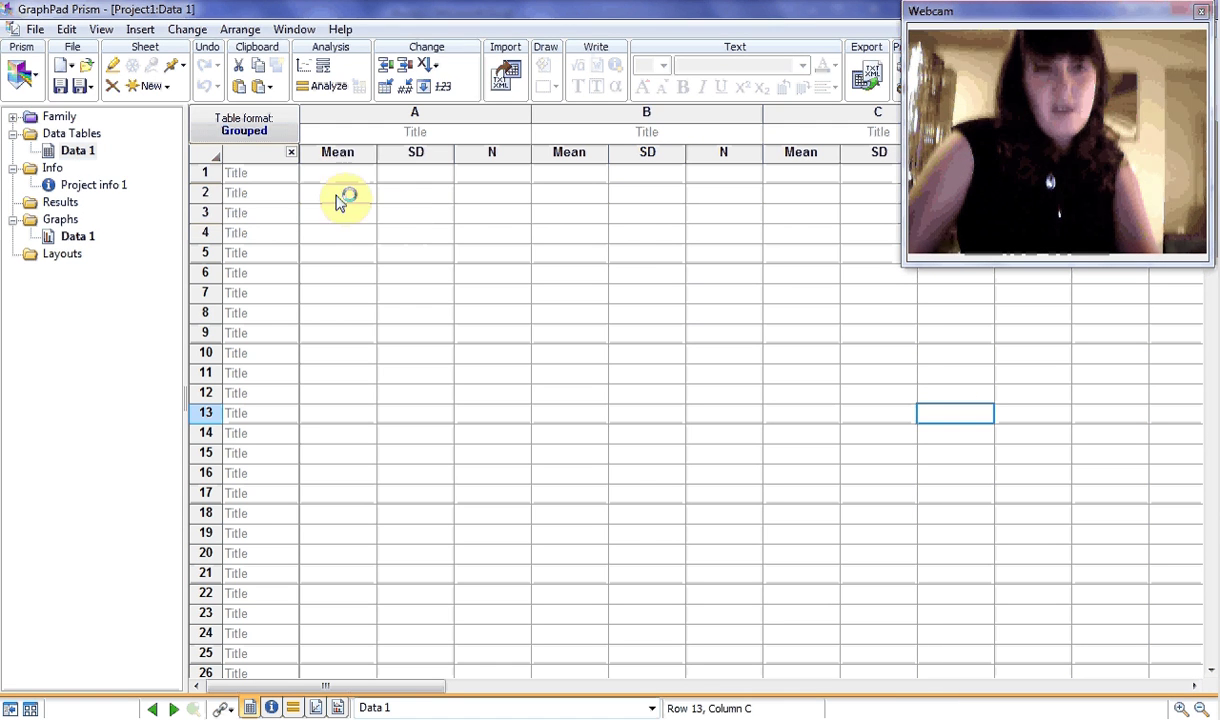
pyautogui.click(325, 178)
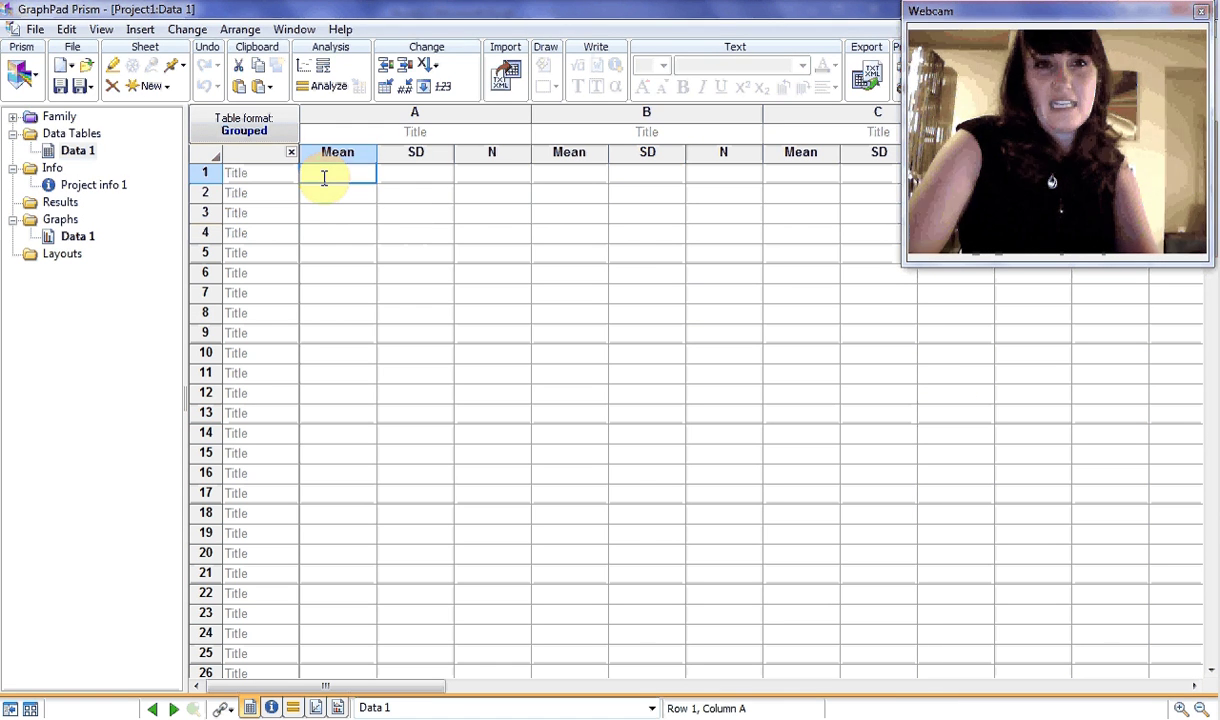
pyautogui.hotkey('ctrl', 'v')
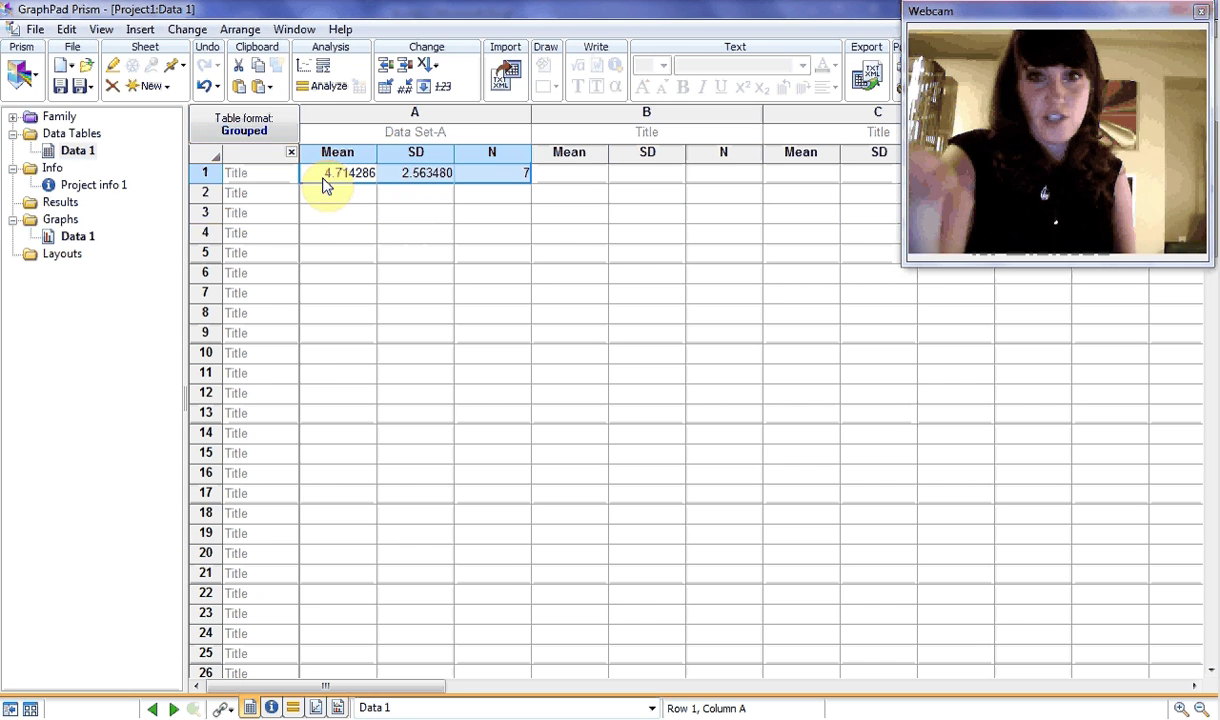
pyautogui.hotkey('alt', 'Tab')
pyautogui.moveTo(135, 348); pyautogui.dragTo(133, 376)
pyautogui.hotkey('ctrl', 'c')
pyautogui.hotkey('alt', 'Tab')
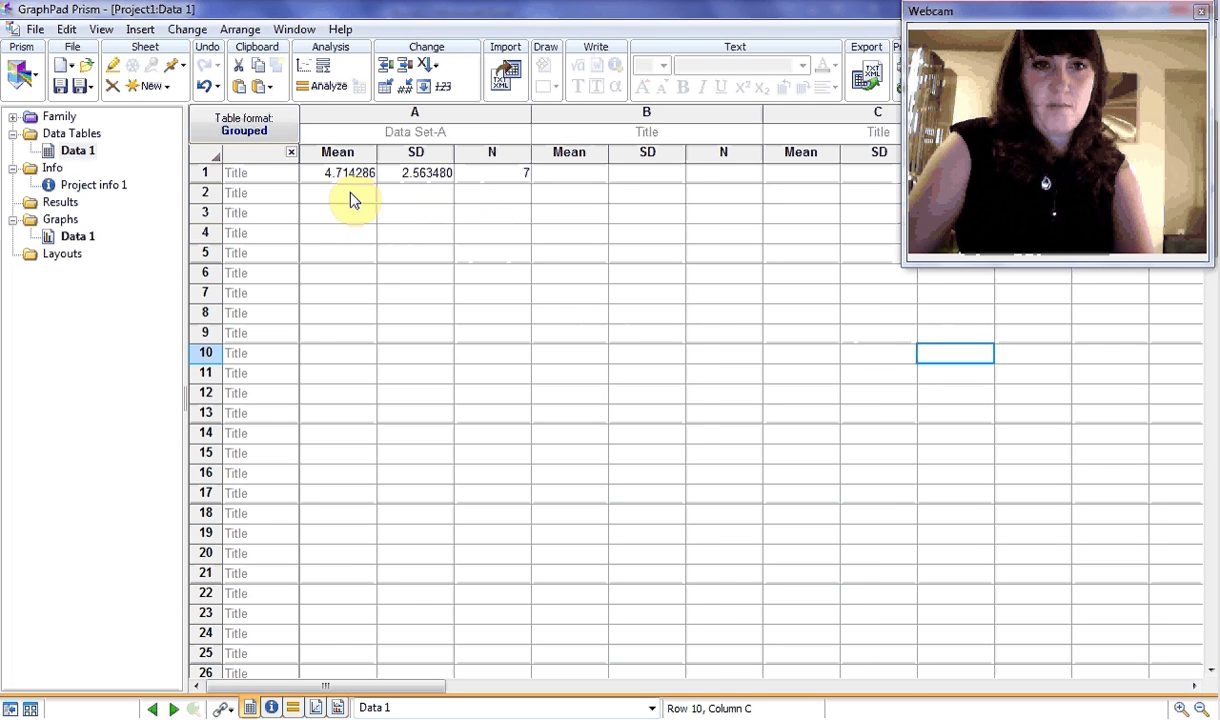
pyautogui.click(350, 196)
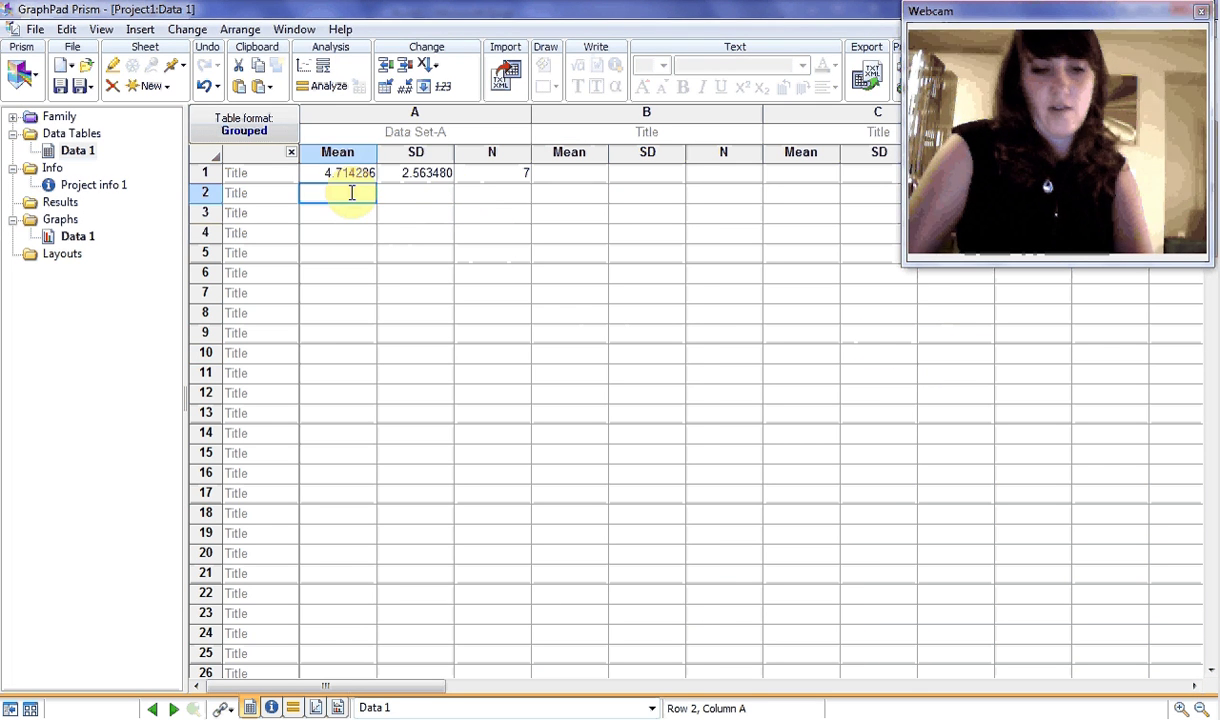
pyautogui.hotkey('ctrl', 'v')
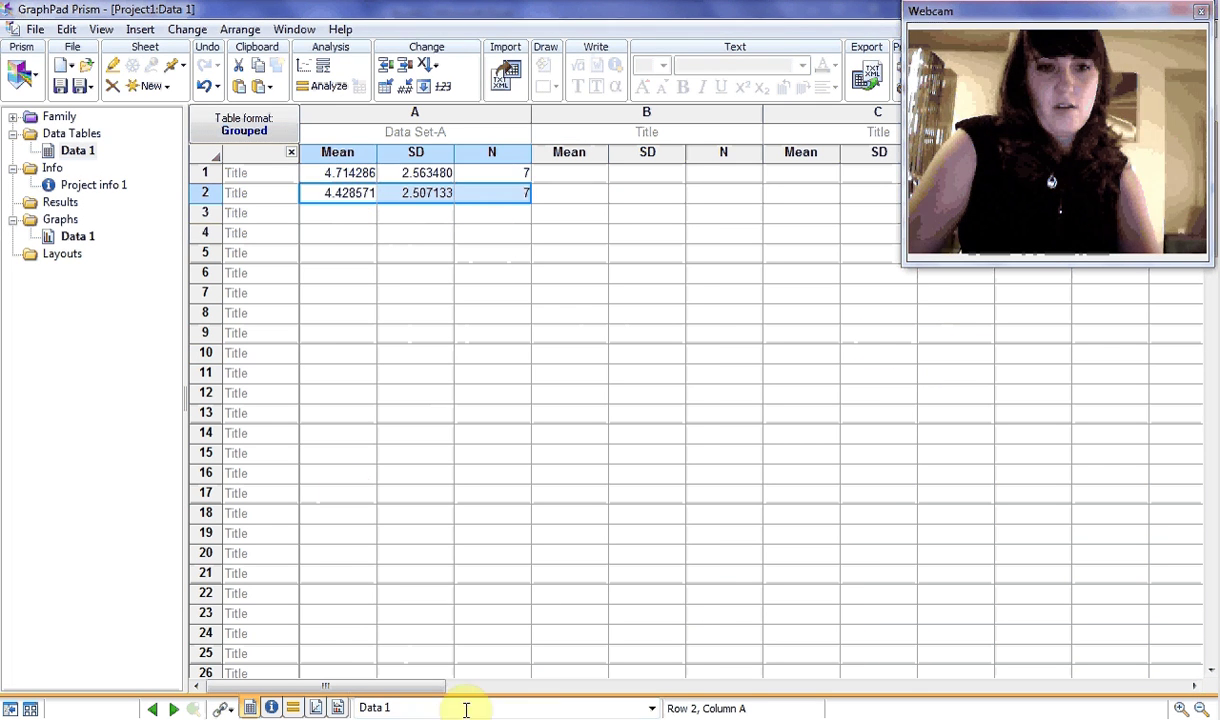
pyautogui.hotkey('alt', 'Tab')
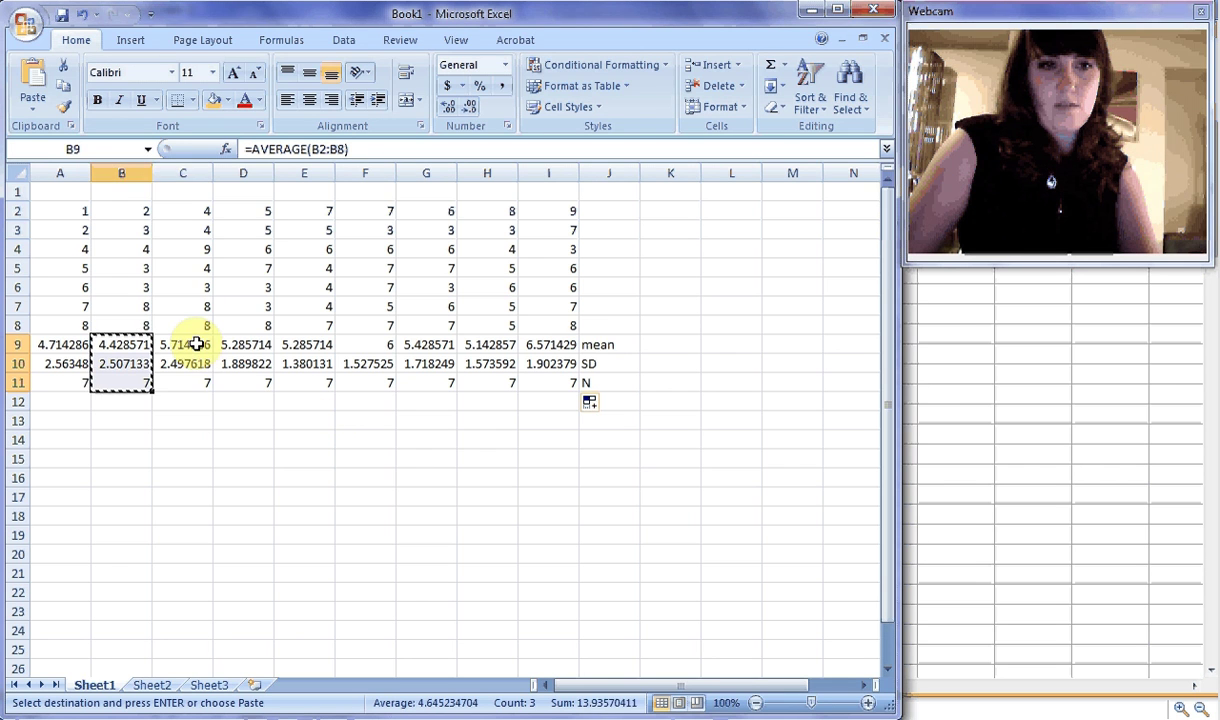
pyautogui.moveTo(193, 346); pyautogui.dragTo(204, 389)
pyautogui.hotkey('ctrl', 'c')
pyautogui.click(1024, 393)
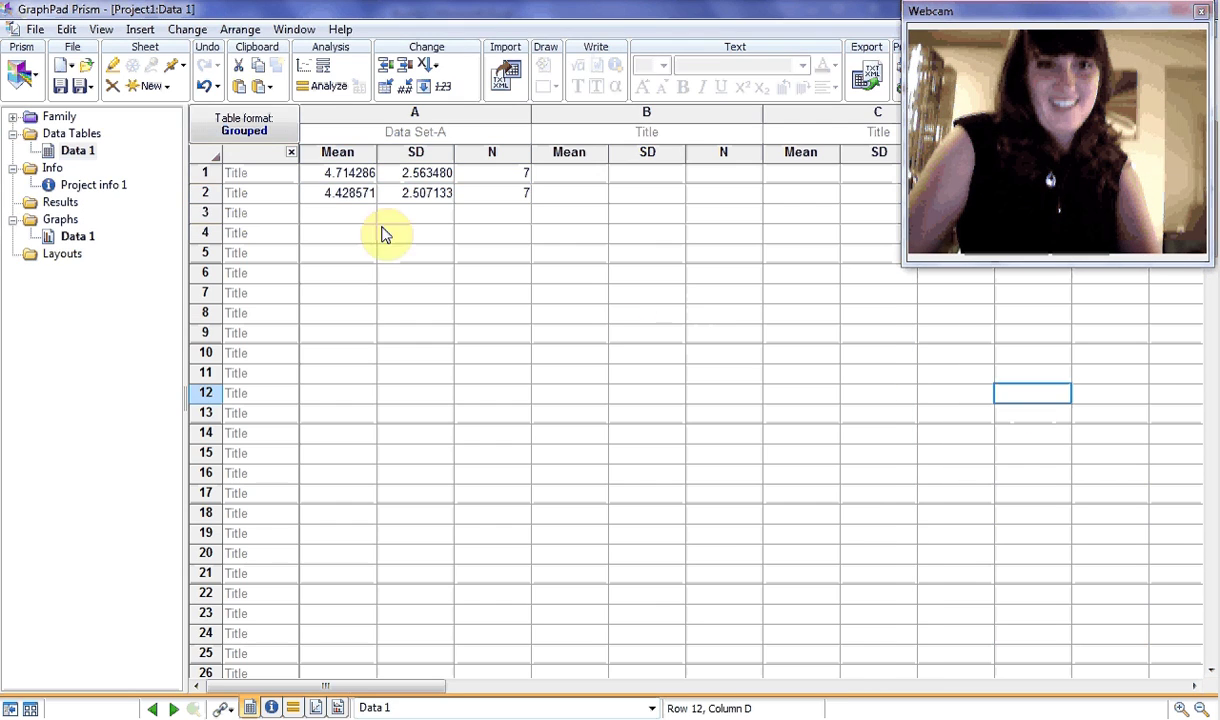
pyautogui.click(337, 215)
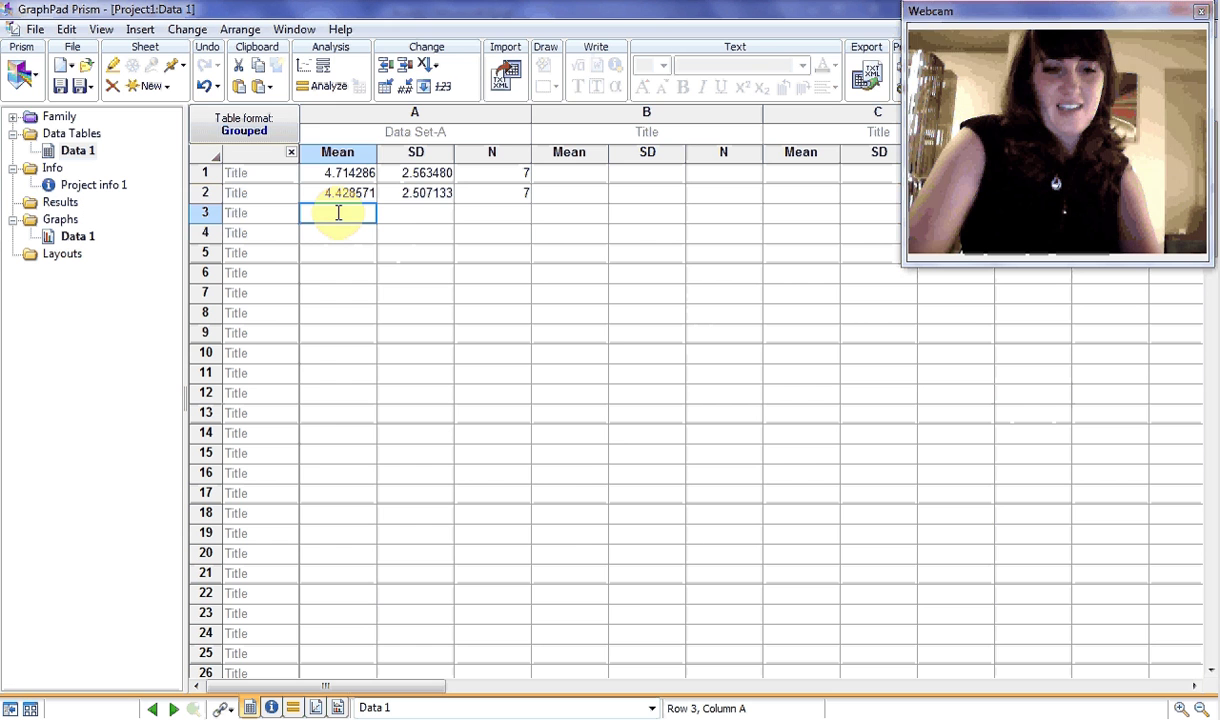
pyautogui.hotkey('ctrl', 'v')
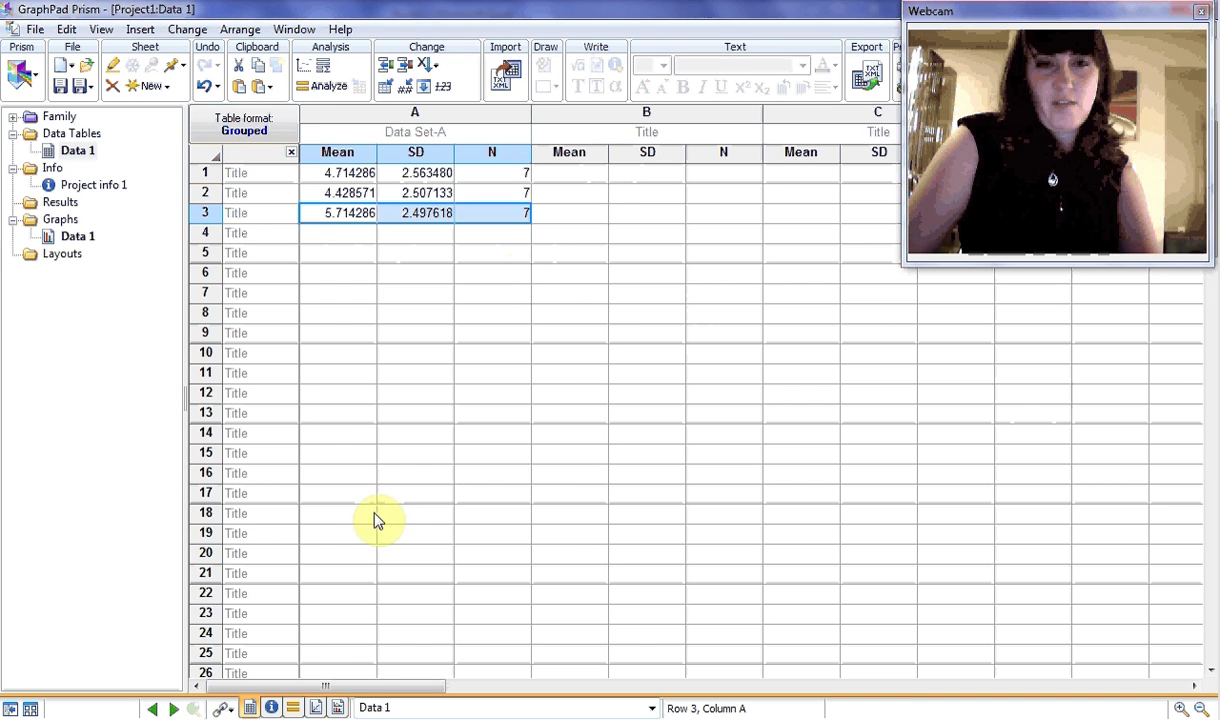
# Step: Paste Excel columns D–F's mean, SD and N into Prism Data Set-B rows 1–3
pyautogui.hotkey('alt', 'Tab')
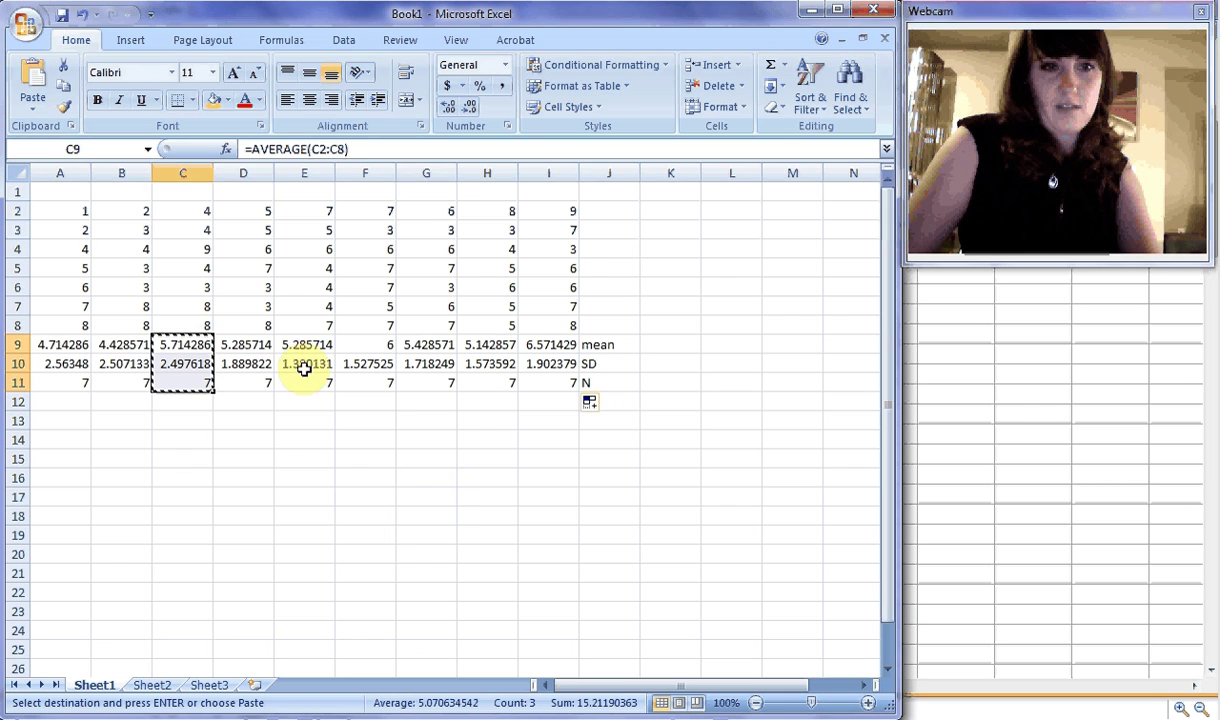
pyautogui.moveTo(263, 344); pyautogui.dragTo(264, 382)
pyautogui.hotkey('ctrl', 'c')
pyautogui.click(975, 405)
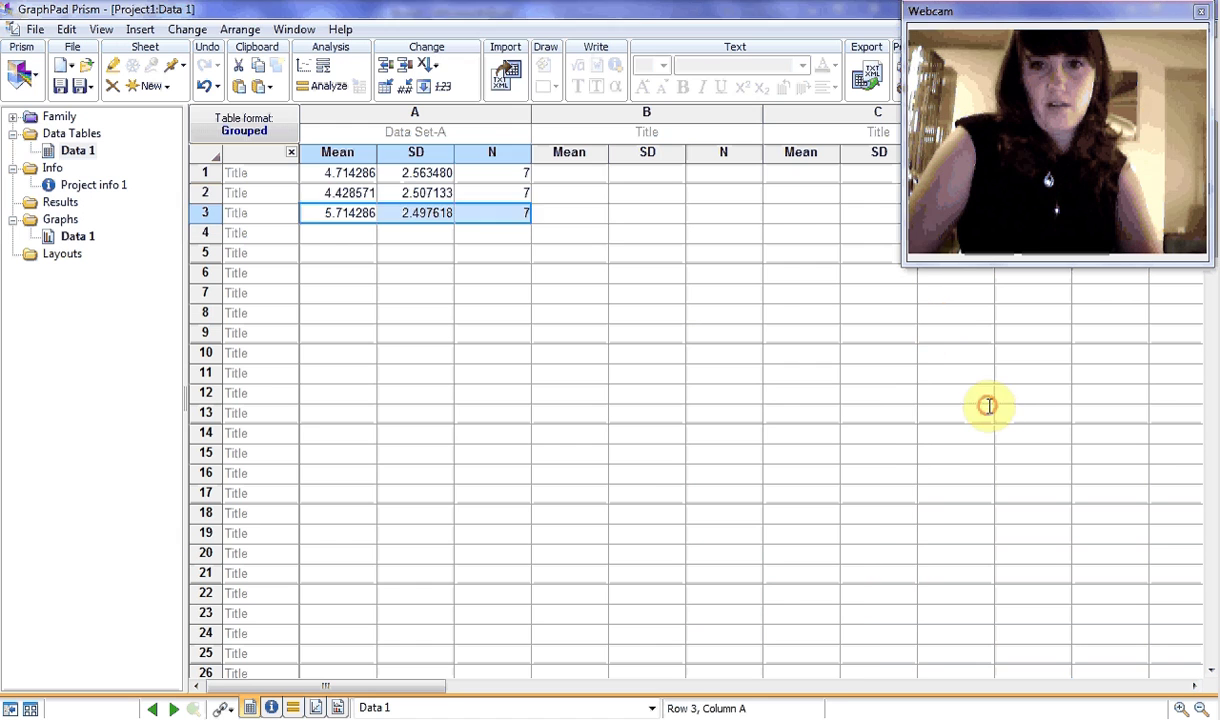
pyautogui.click(583, 176)
pyautogui.hotkey('ctrl', 'v')
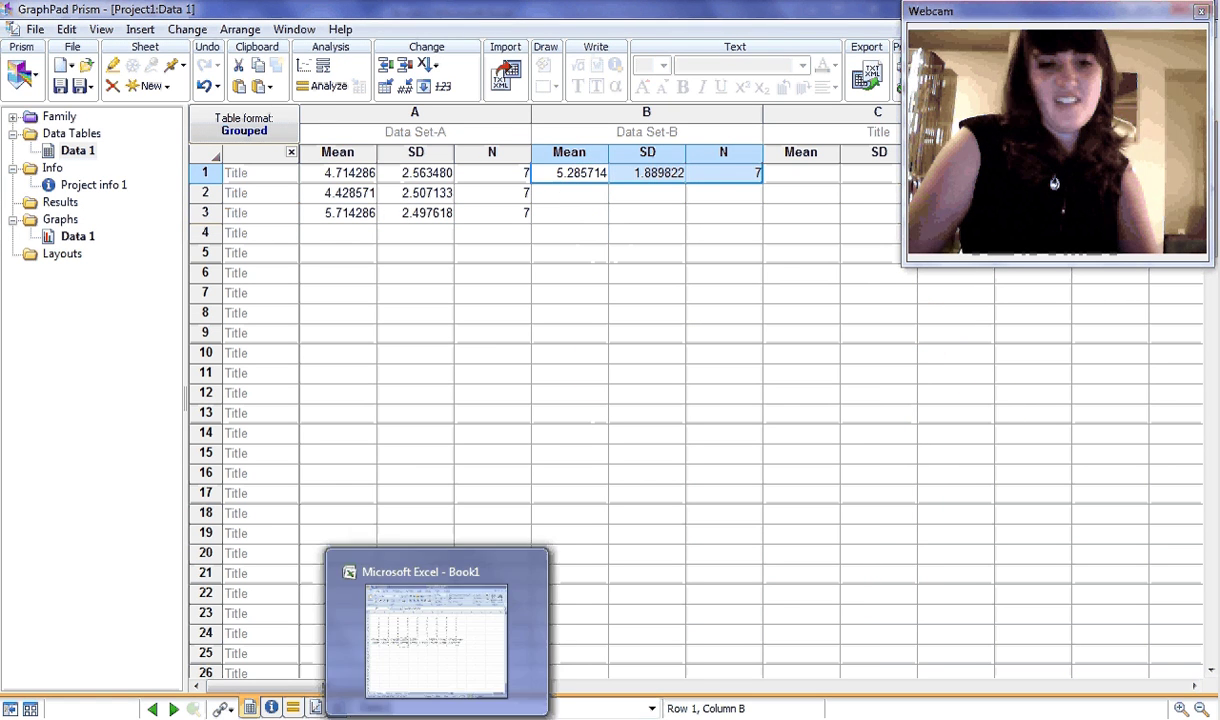
pyautogui.click(425, 715)
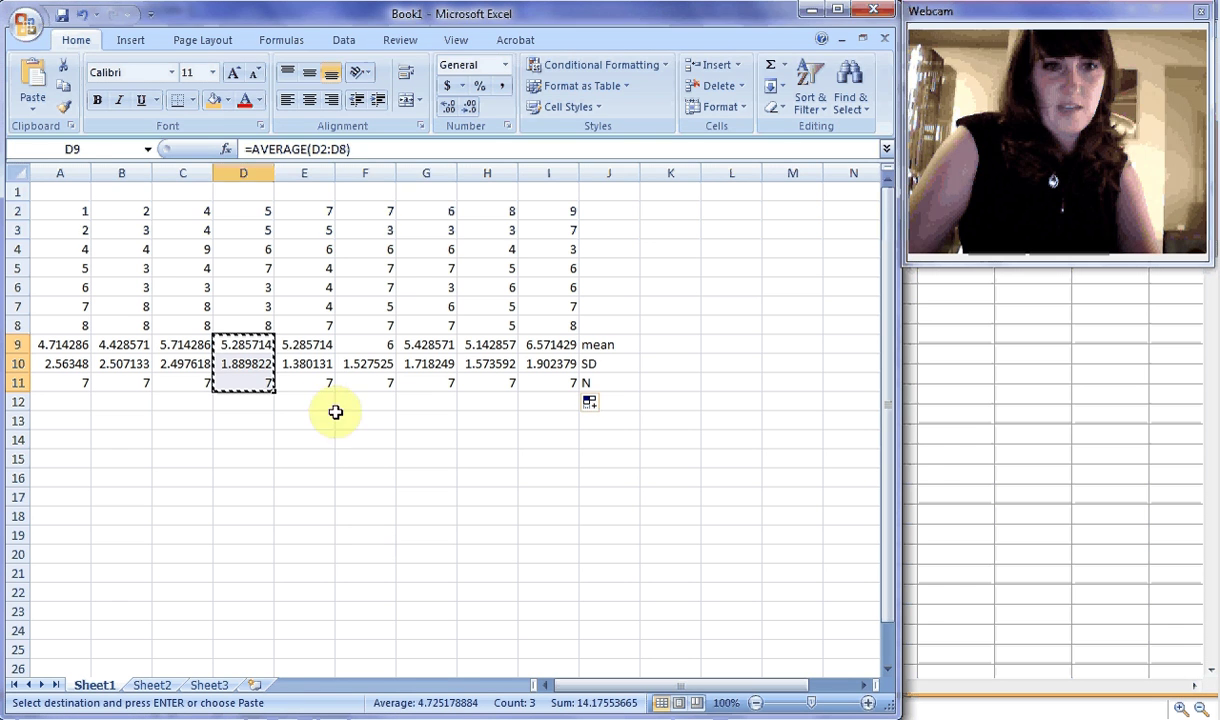
pyautogui.moveTo(300, 351); pyautogui.dragTo(307, 381)
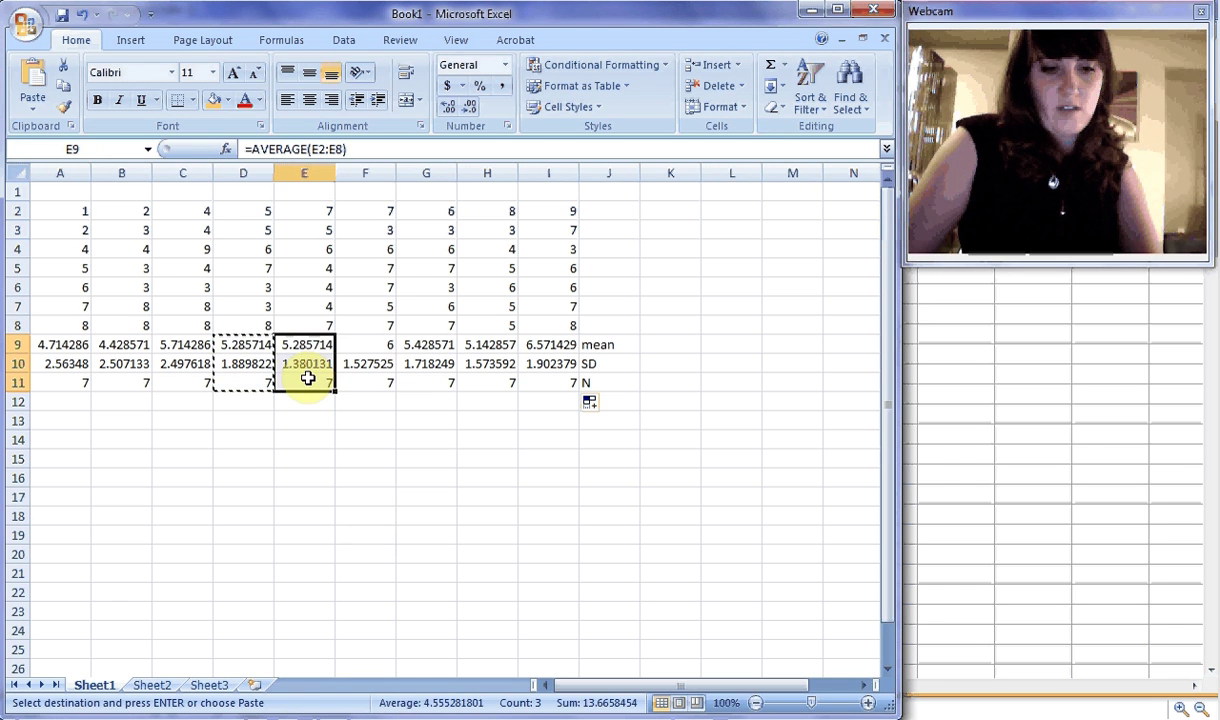
pyautogui.hotkey('ctrl', 'c')
pyautogui.click(1052, 414)
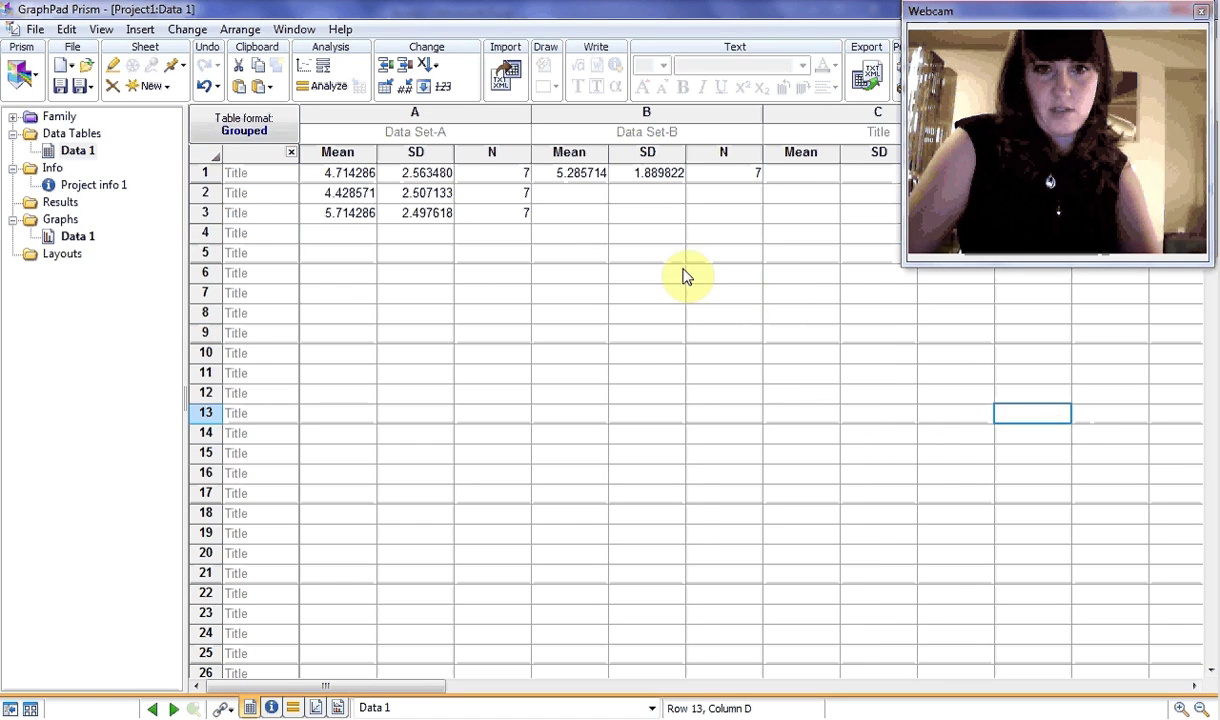
pyautogui.click(577, 195)
pyautogui.hotkey('ctrl', 'v')
pyautogui.click(470, 712)
pyautogui.moveTo(371, 342); pyautogui.dragTo(380, 384)
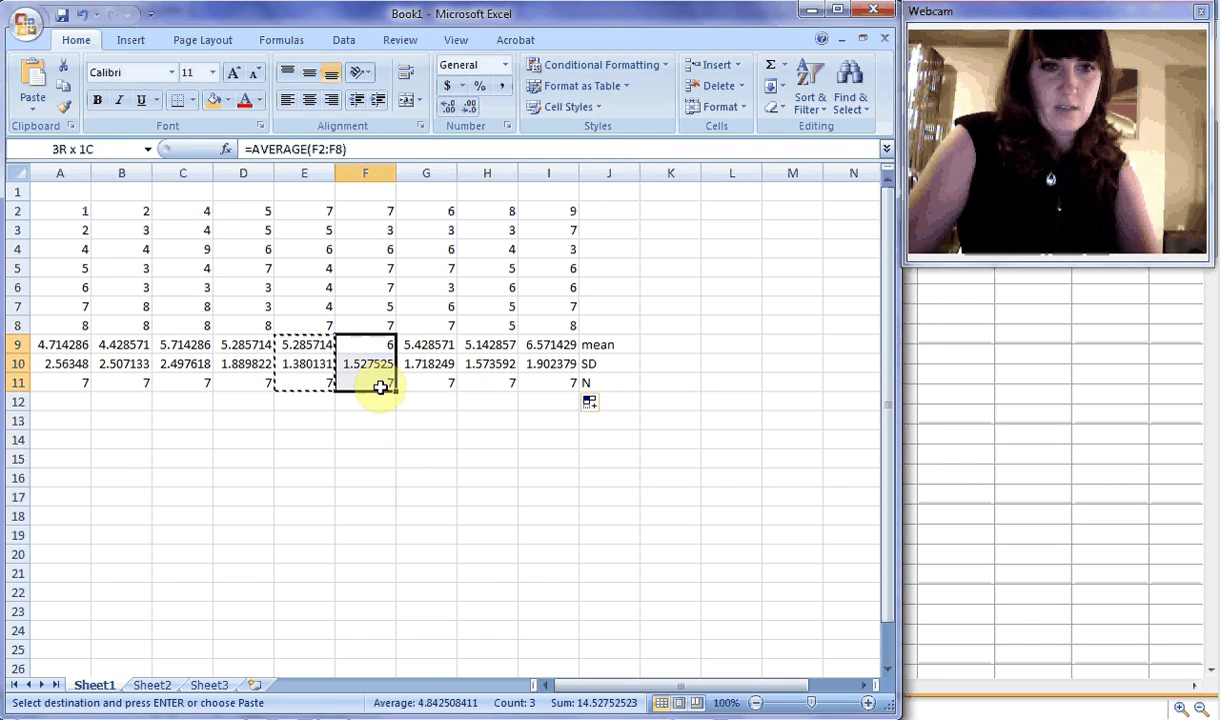
pyautogui.click(1004, 420)
pyautogui.click(587, 214)
pyautogui.hotkey('ctrl', 'v')
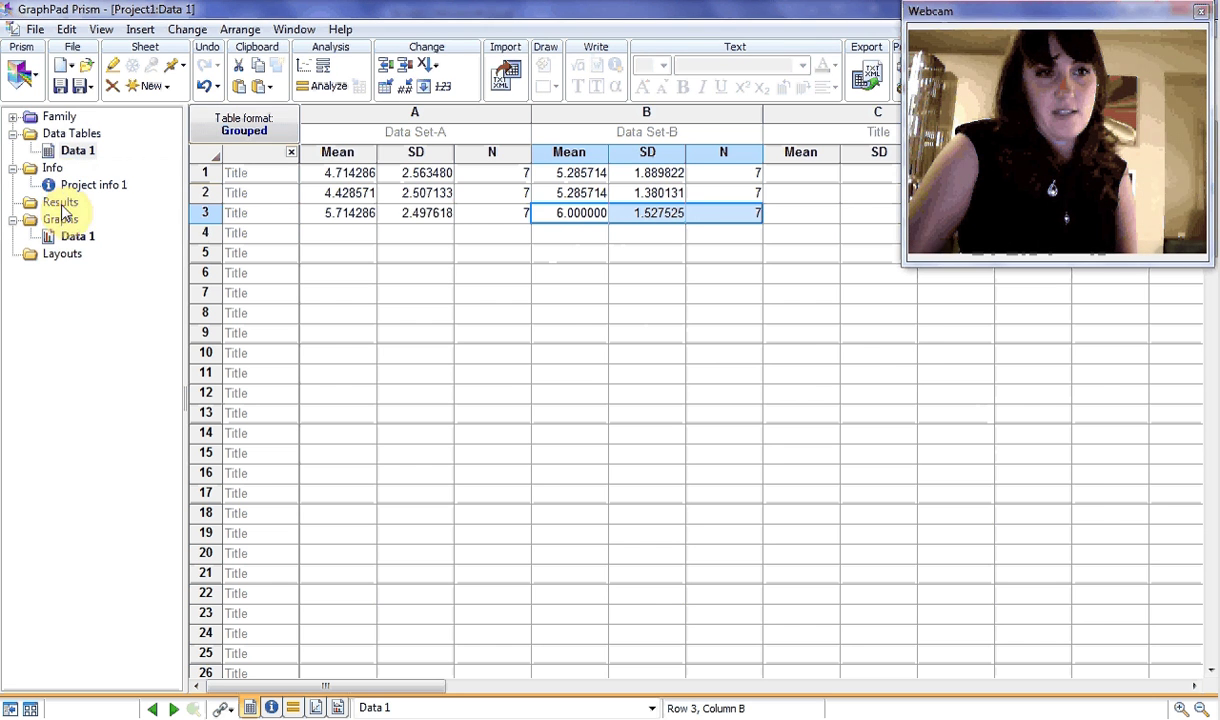
# Step: Title the two data set columns Group 1 and Group 2 in the Data 1 table
pyautogui.click(62, 237)
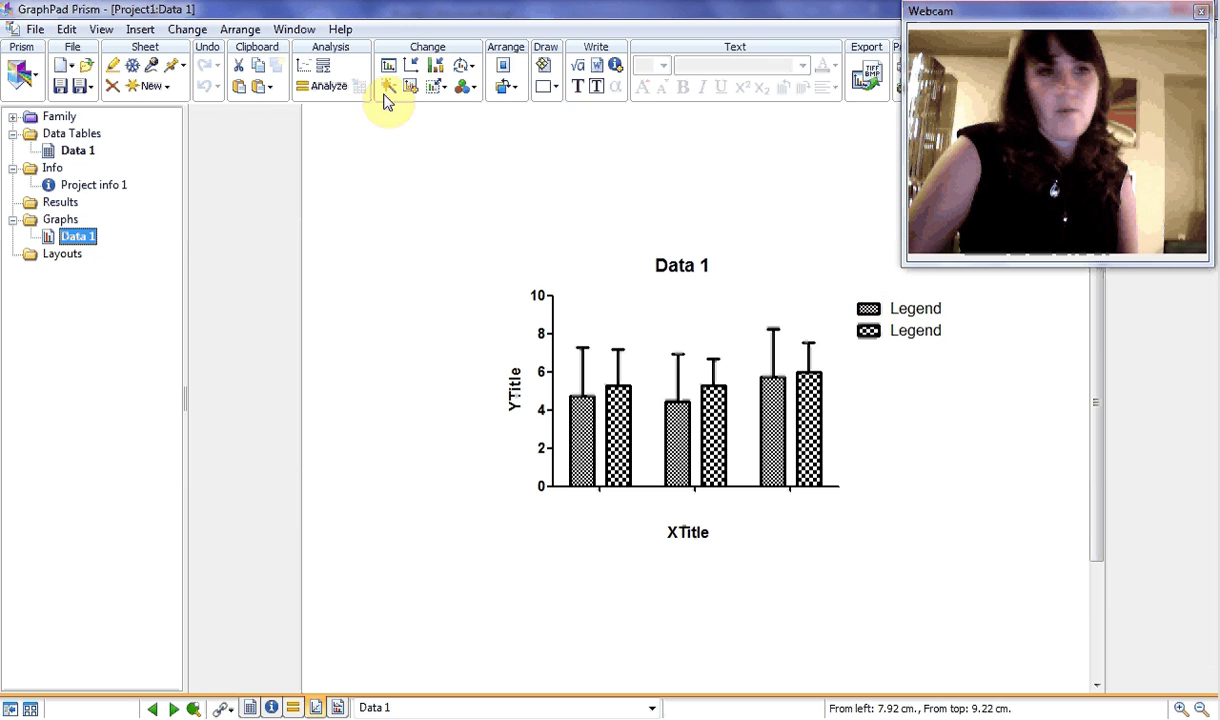
pyautogui.click(78, 152)
pyautogui.click(362, 134)
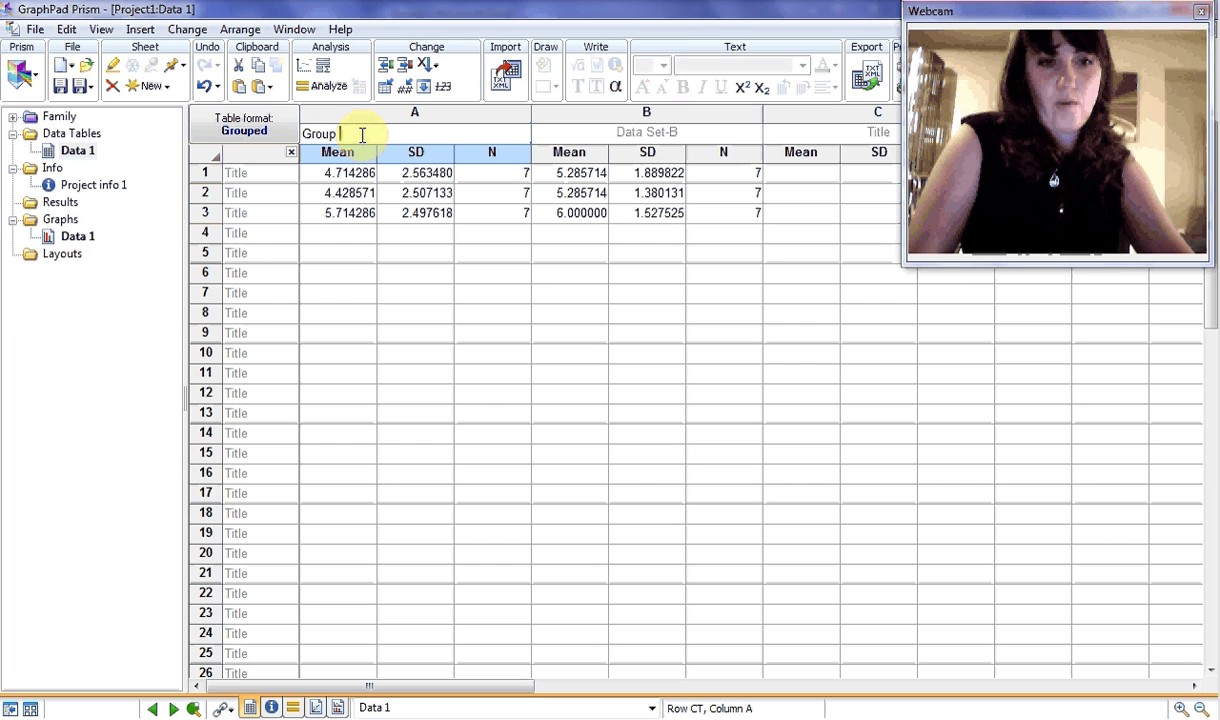
pyautogui.write('Group 1')
pyautogui.click(632, 127)
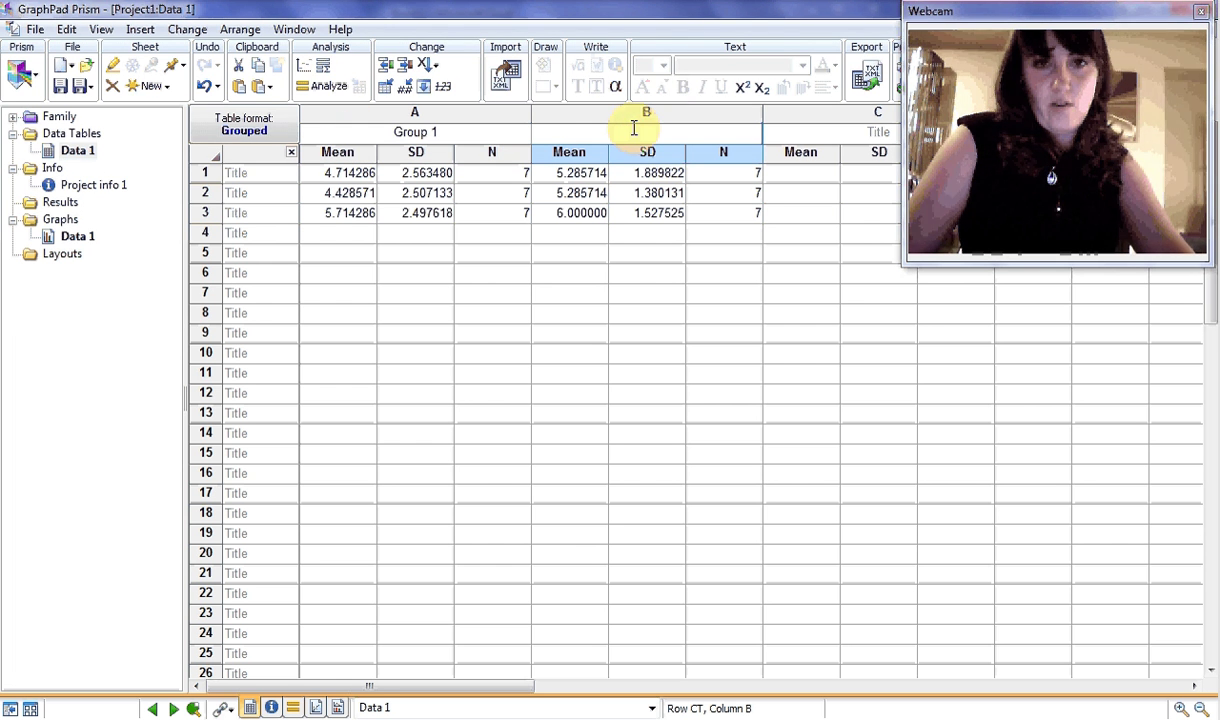
pyautogui.write('Group 2')
# Step: Label rows 1–3 of the table a, b and c
pyautogui.click(243, 174)
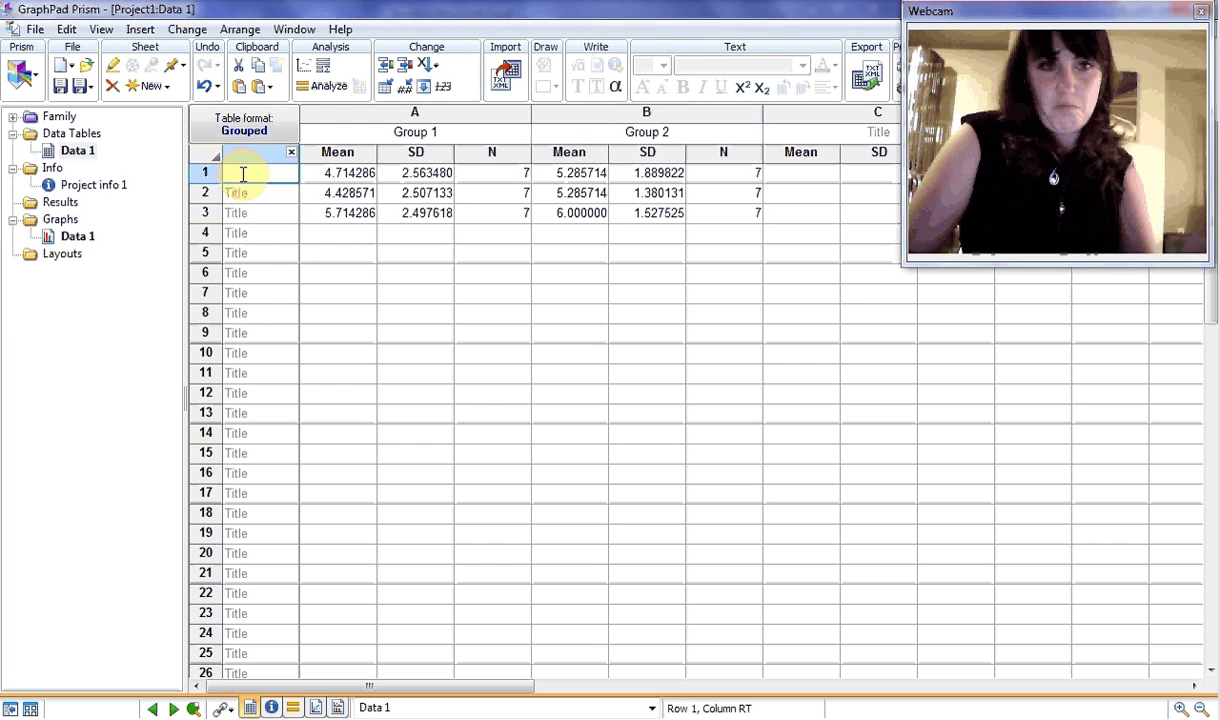
pyautogui.write('a')
pyautogui.click(260, 193)
pyautogui.write('b')
pyautogui.click(261, 213)
pyautogui.write('c')
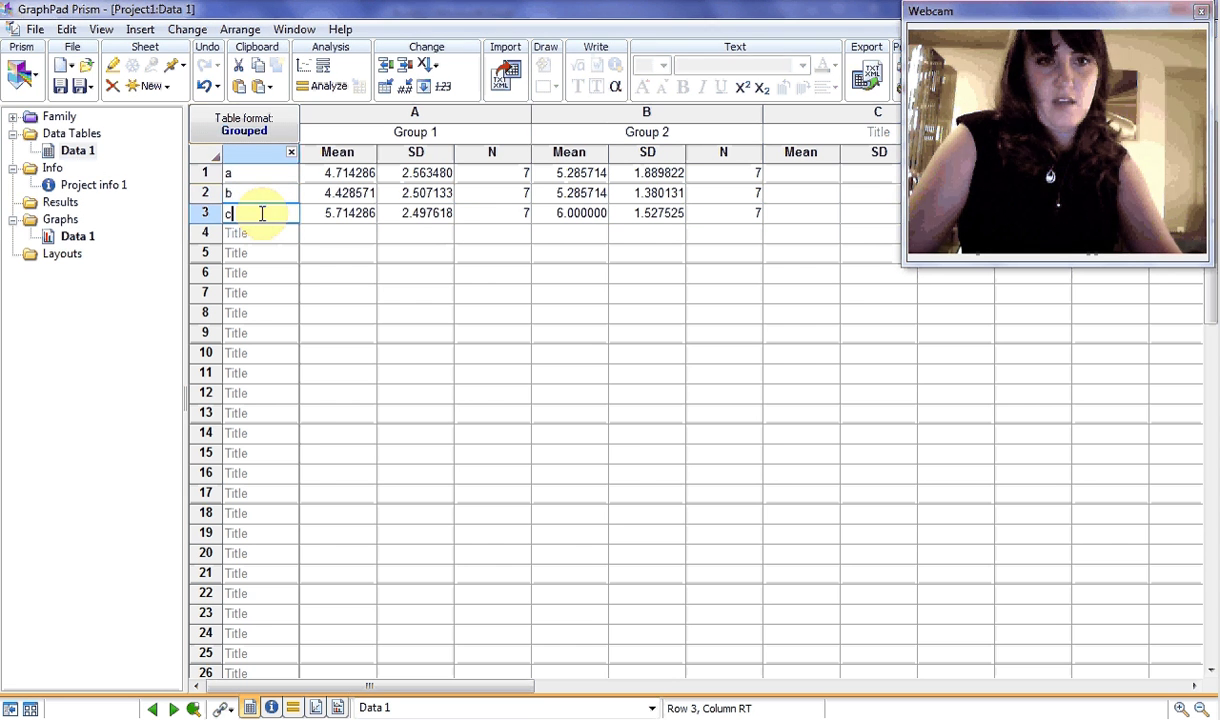
pyautogui.click(280, 253)
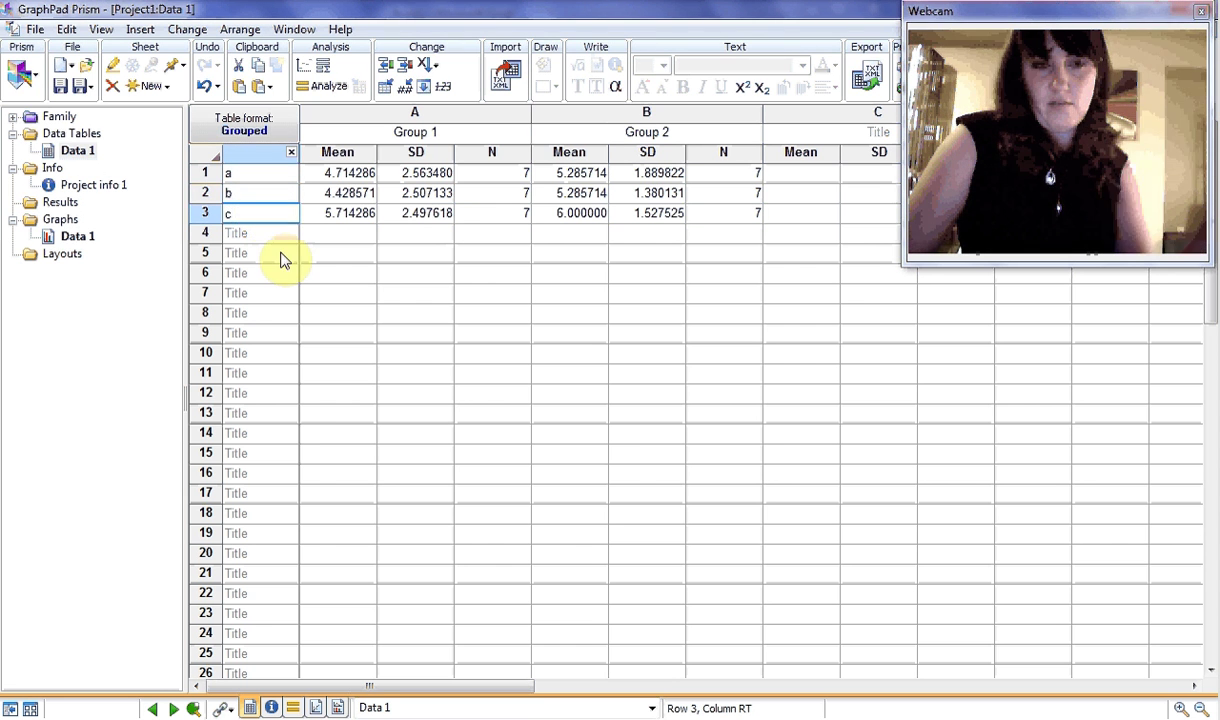
# Step: Retitle the Data 1 graph's axes with placeholders 'kfldsfj' (X) and 'sdfkdalfj' (Y)
pyautogui.click(77, 236)
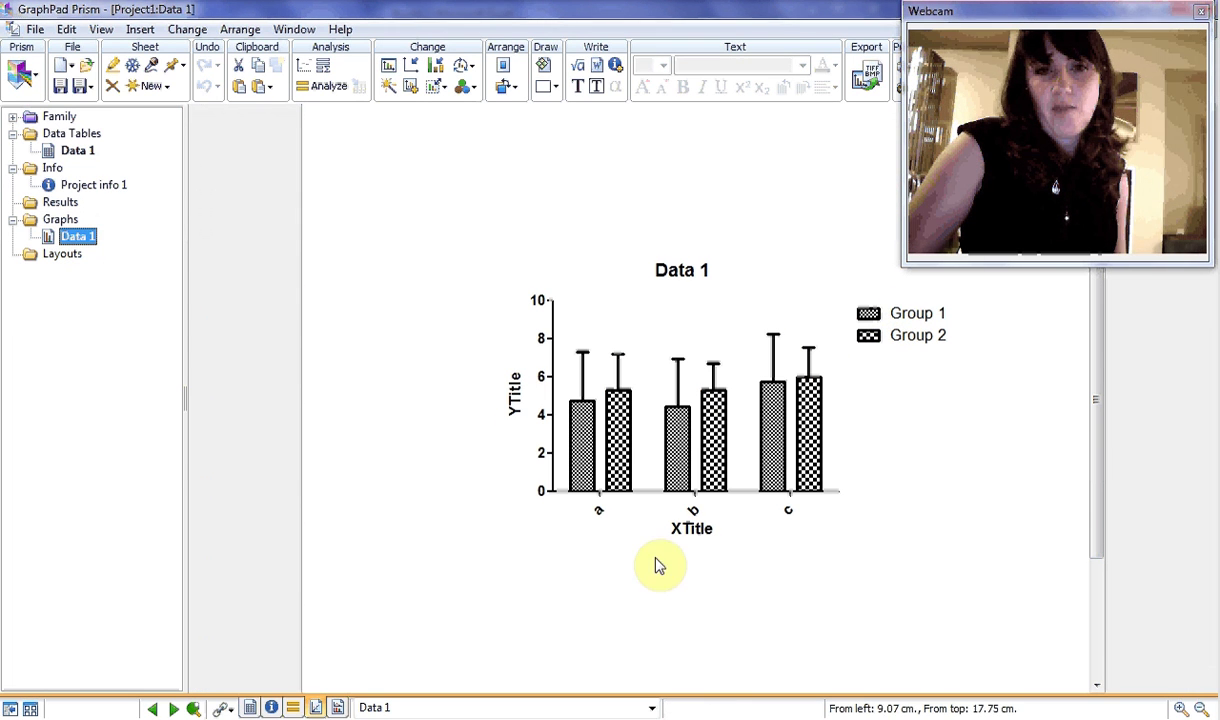
pyautogui.click(695, 523)
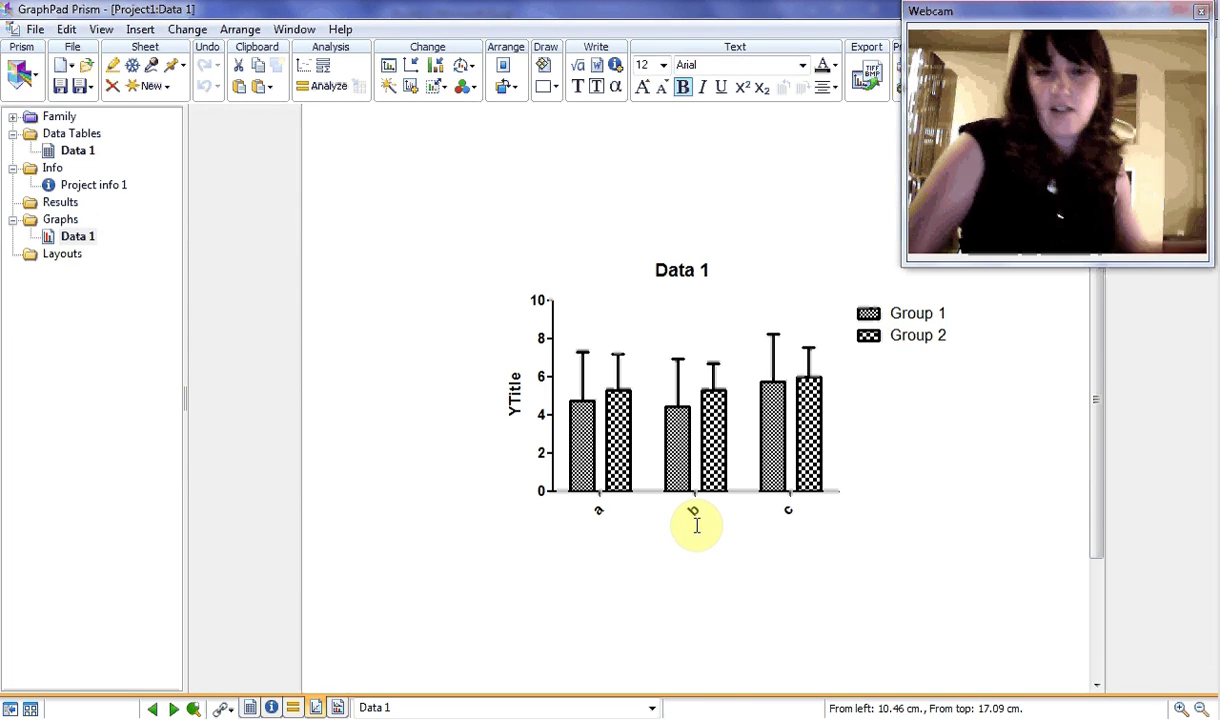
pyautogui.write('kfldsfj')
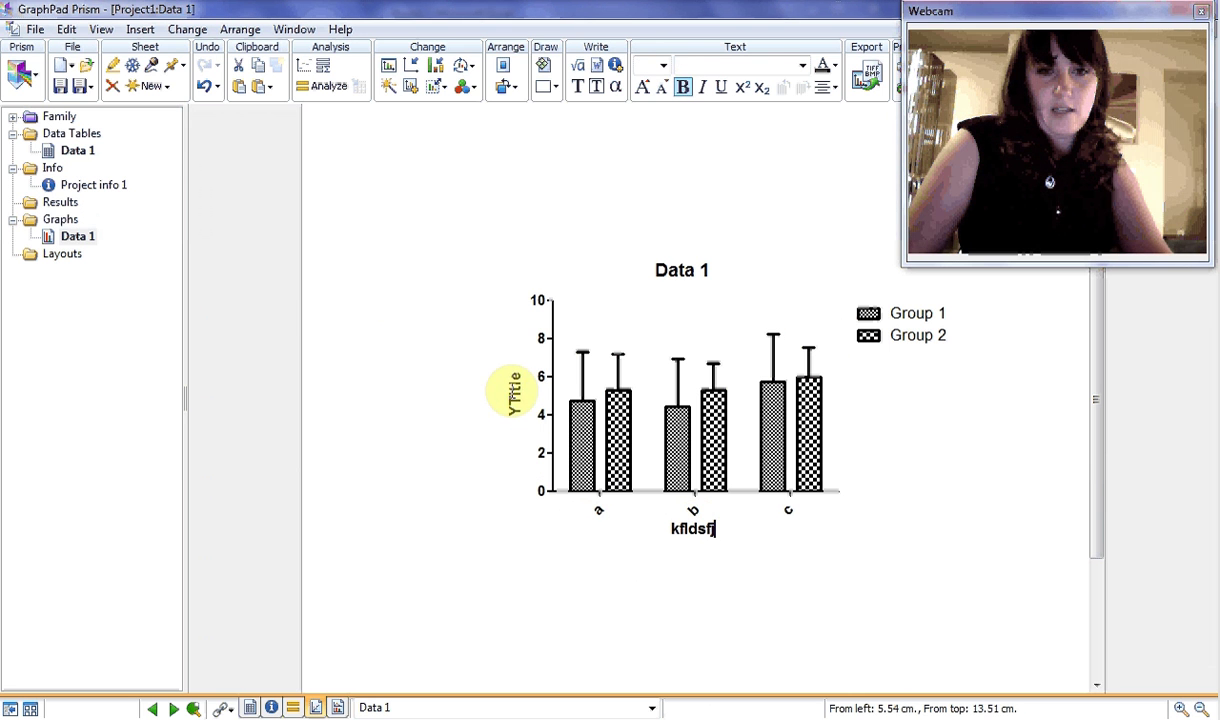
pyautogui.click(513, 390)
pyautogui.write('sdfkdalfj')
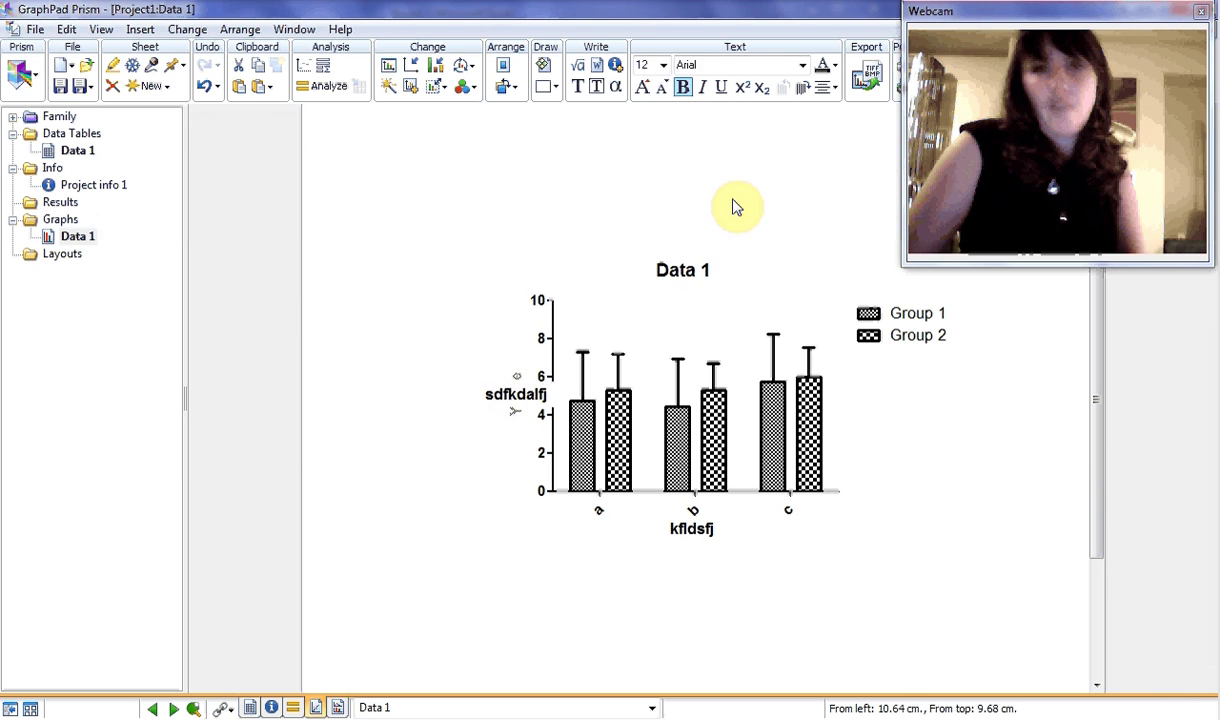
pyautogui.click(733, 207)
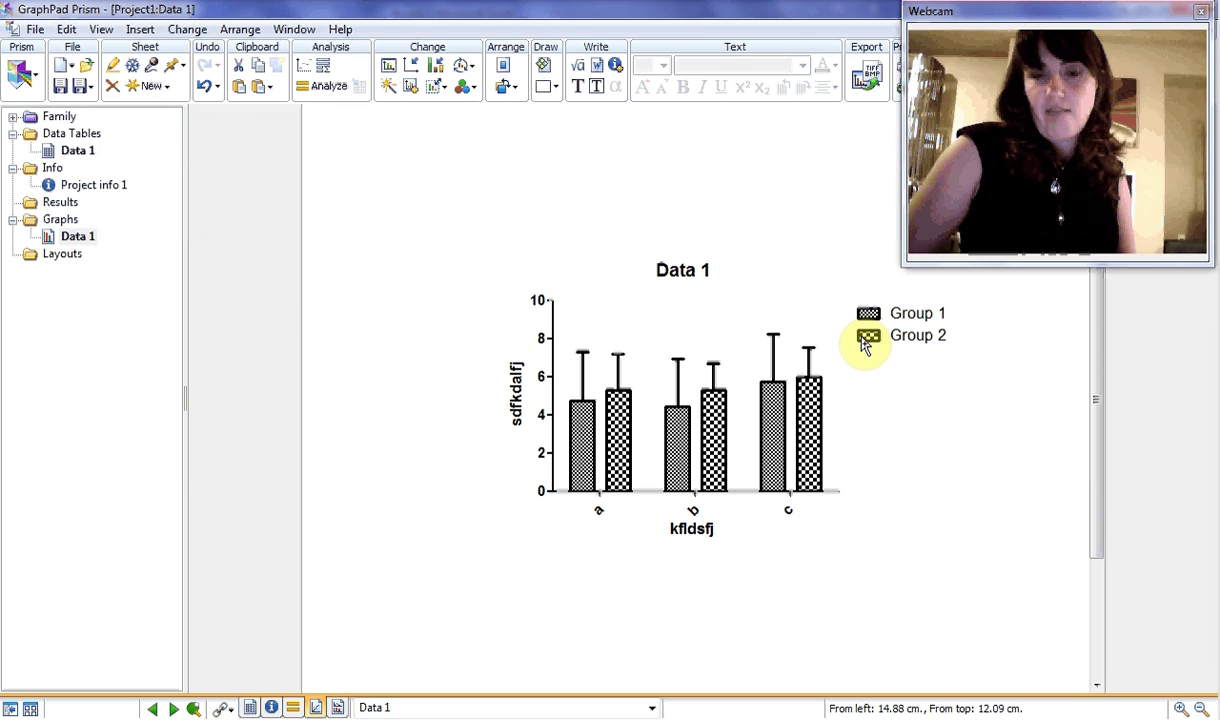
# Step: Change the fill of all Group 1 and Group 2 bars to dark red, keeping their patterns
pyautogui.click(866, 343)
pyautogui.rightClick(866, 344)
pyautogui.click(924, 338)
pyautogui.rightClick(720, 404)
pyautogui.moveTo(782, 447)
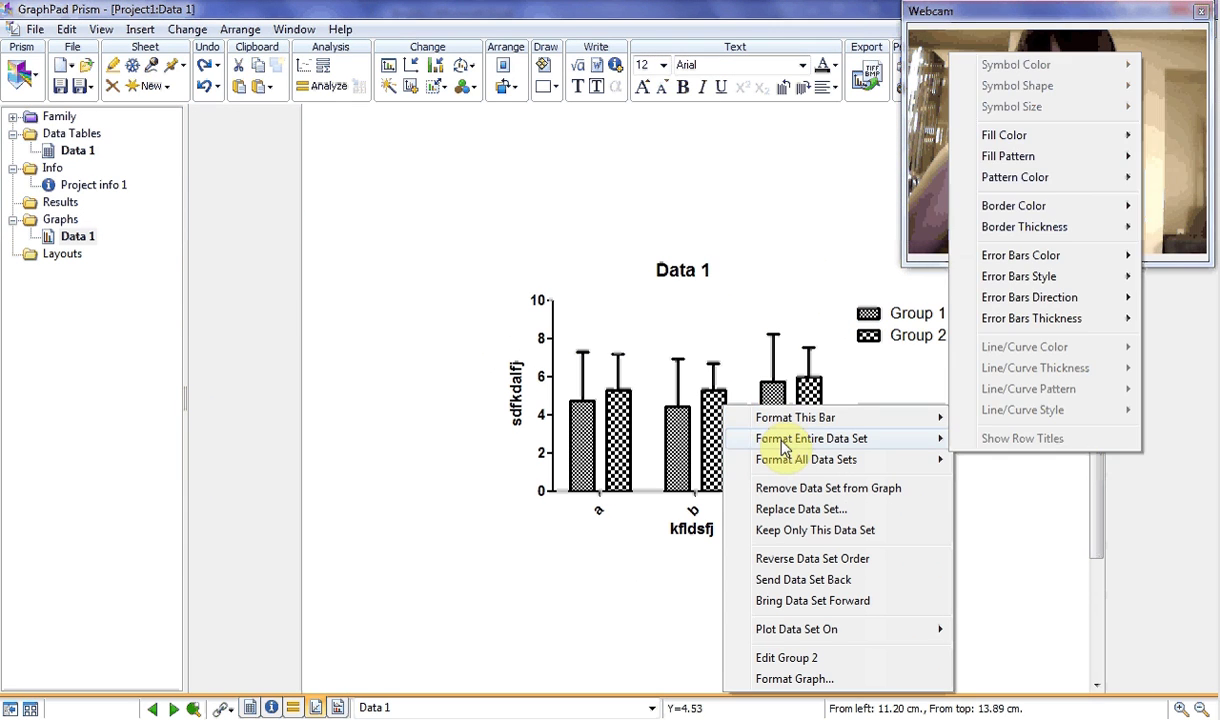
pyautogui.moveTo(797, 425)
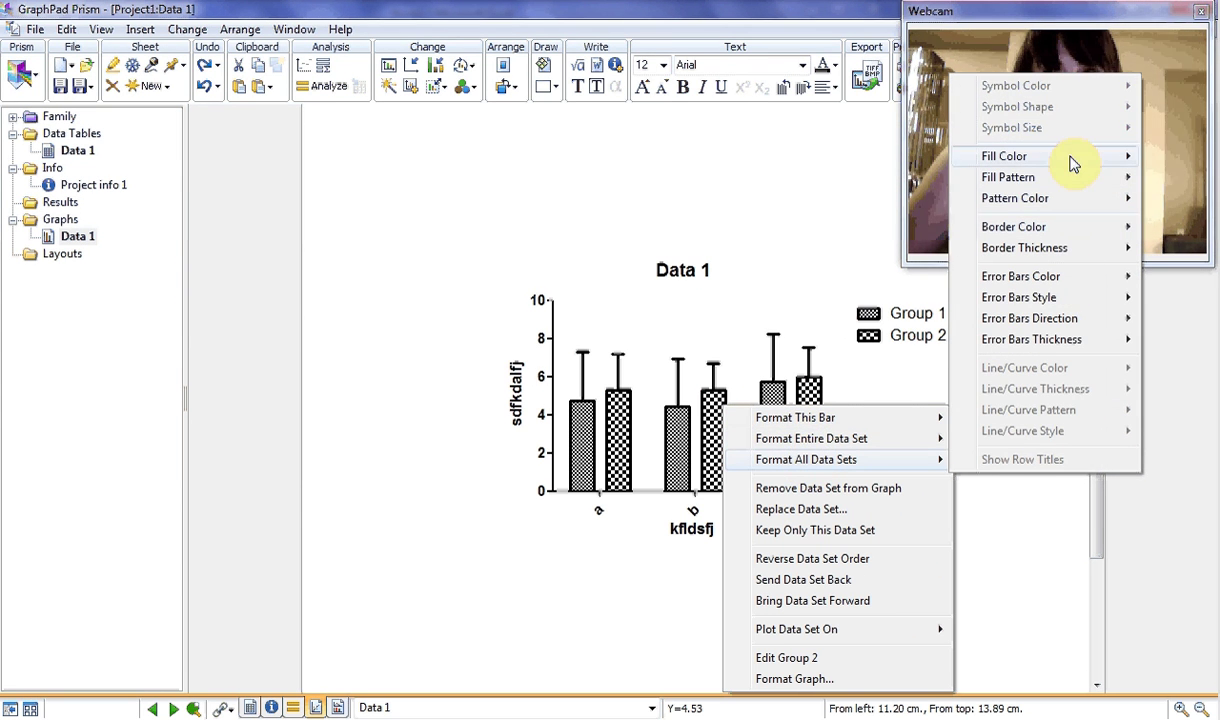
pyautogui.click(1072, 160)
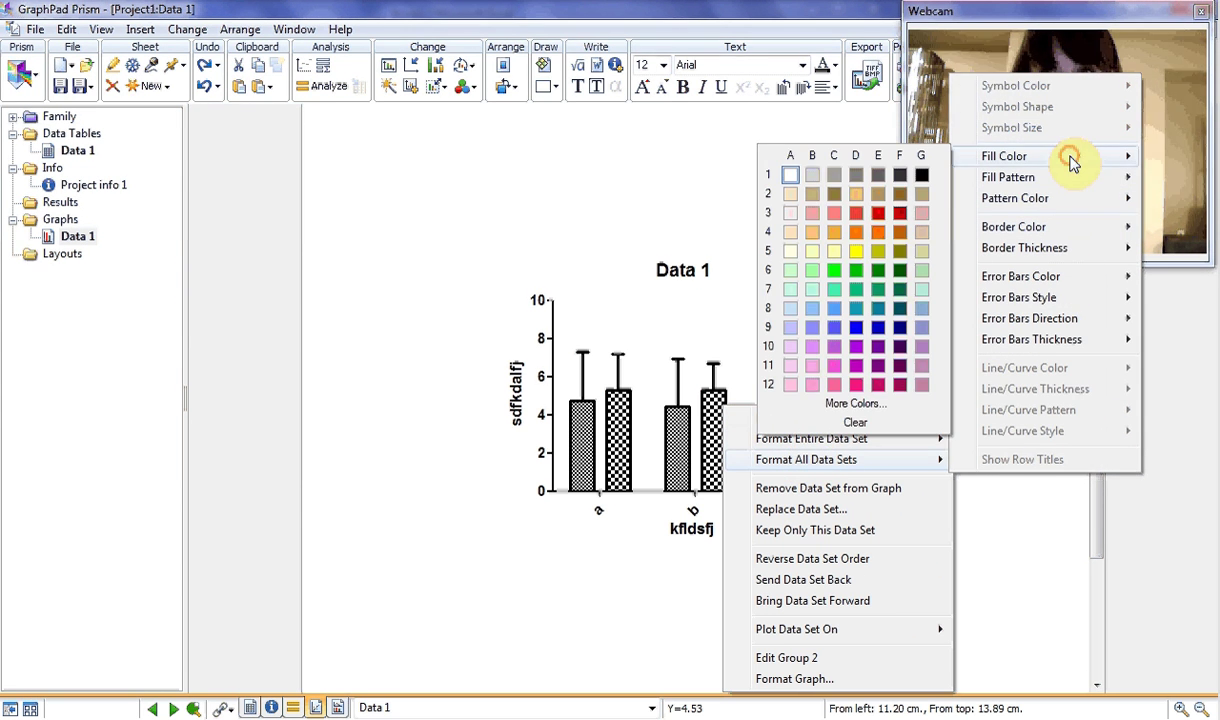
pyautogui.click(899, 213)
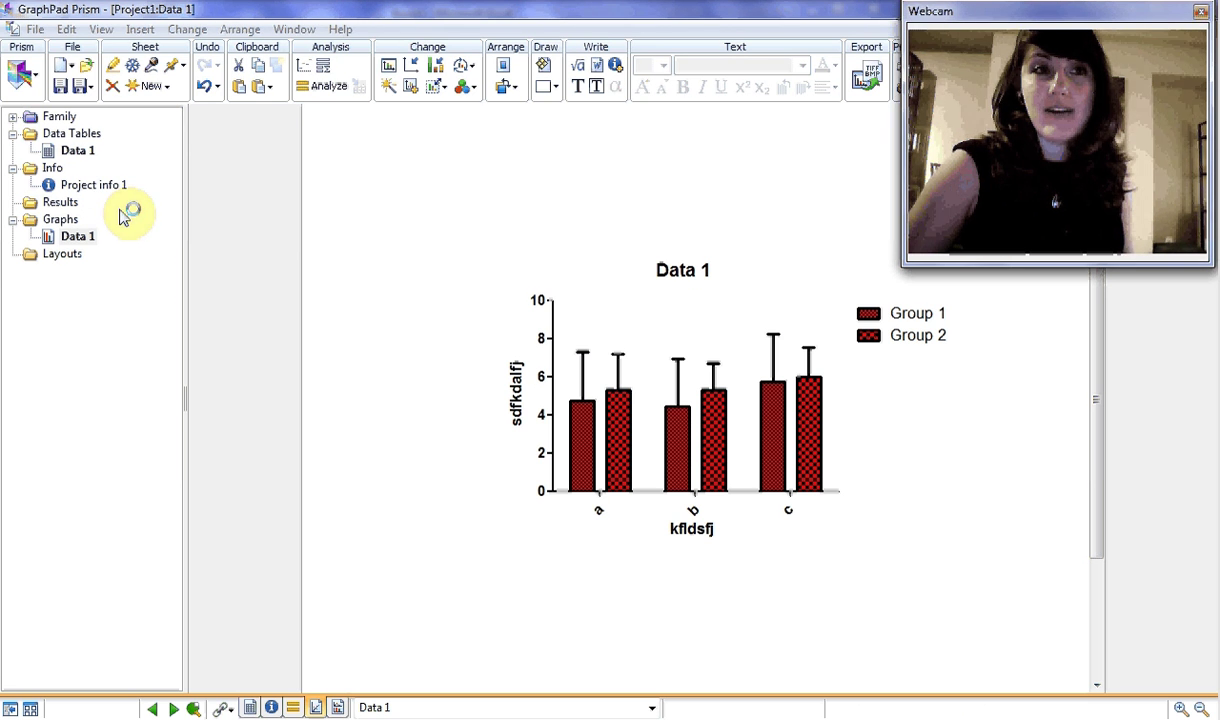
pyautogui.click(57, 256)
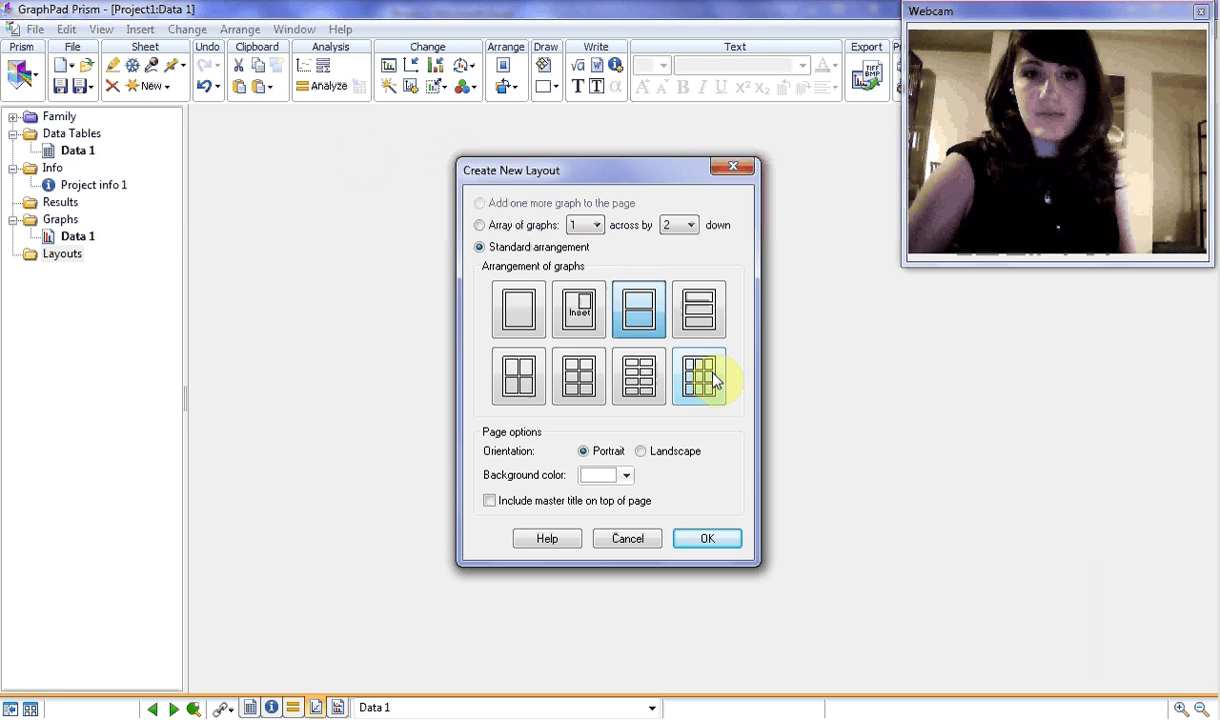
pyautogui.click(729, 171)
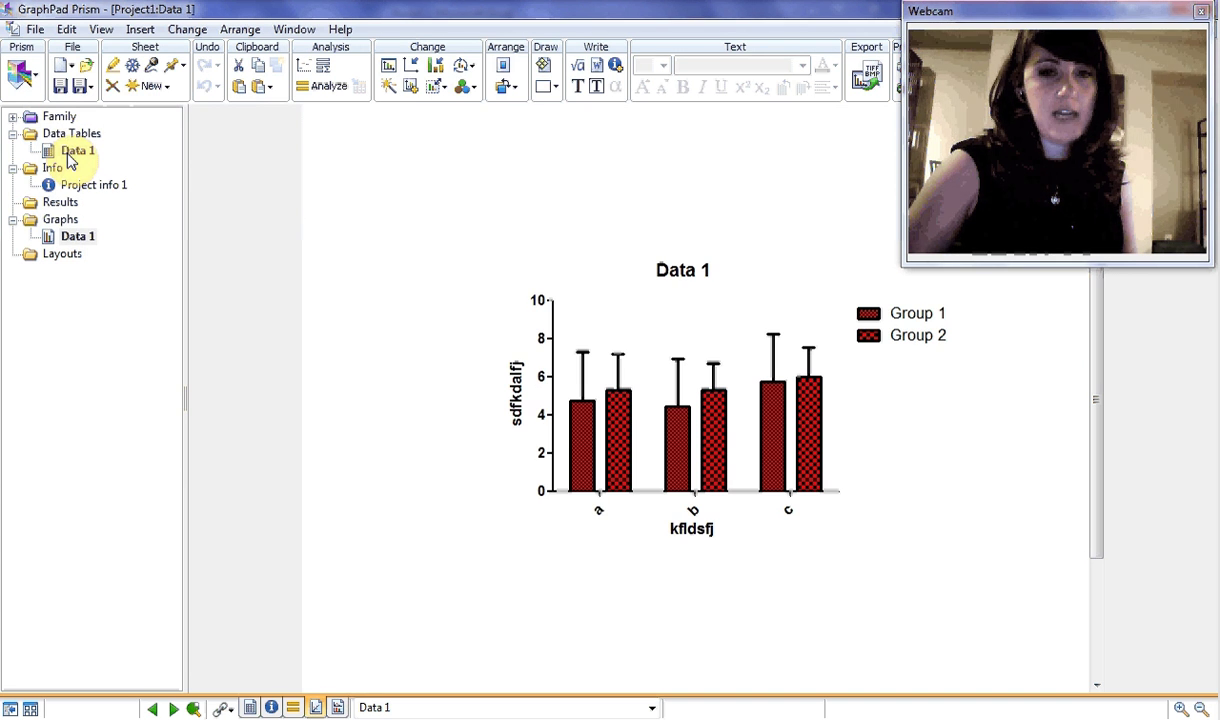
# Step: Duplicate the Data 1 family with its graph using name prefix 1, creating 1Data 1
pyautogui.click(70, 158)
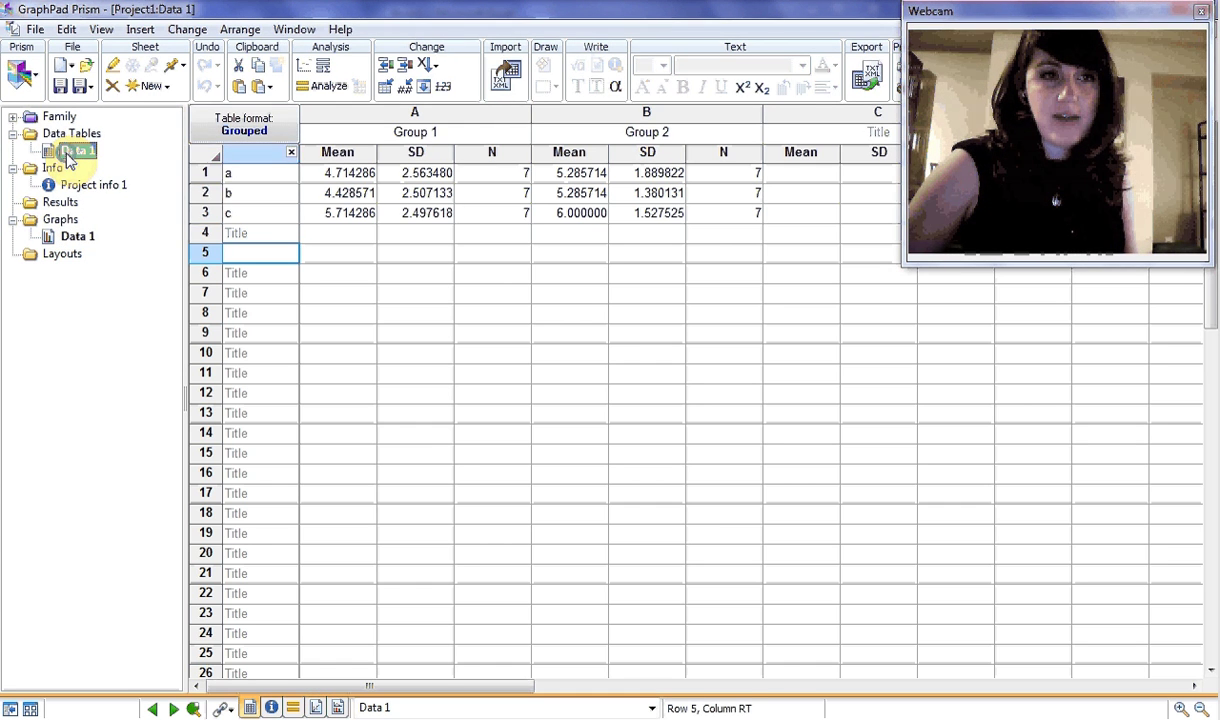
pyautogui.rightClick(70, 160)
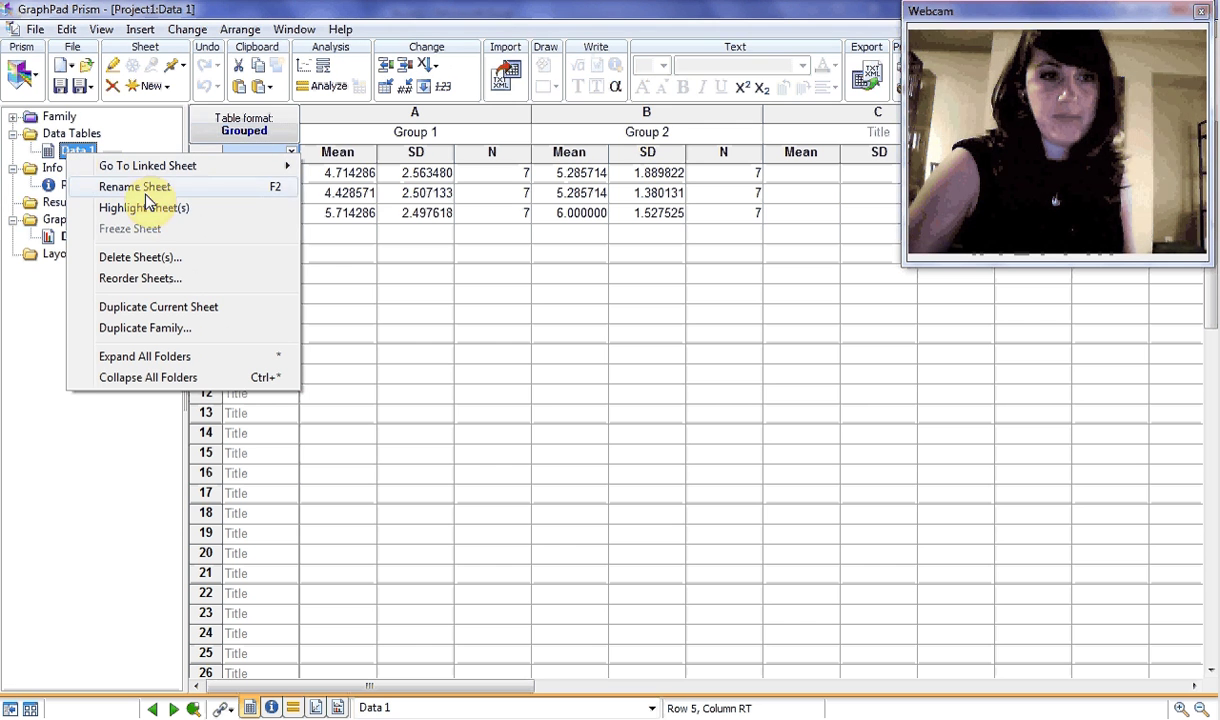
pyautogui.click(204, 334)
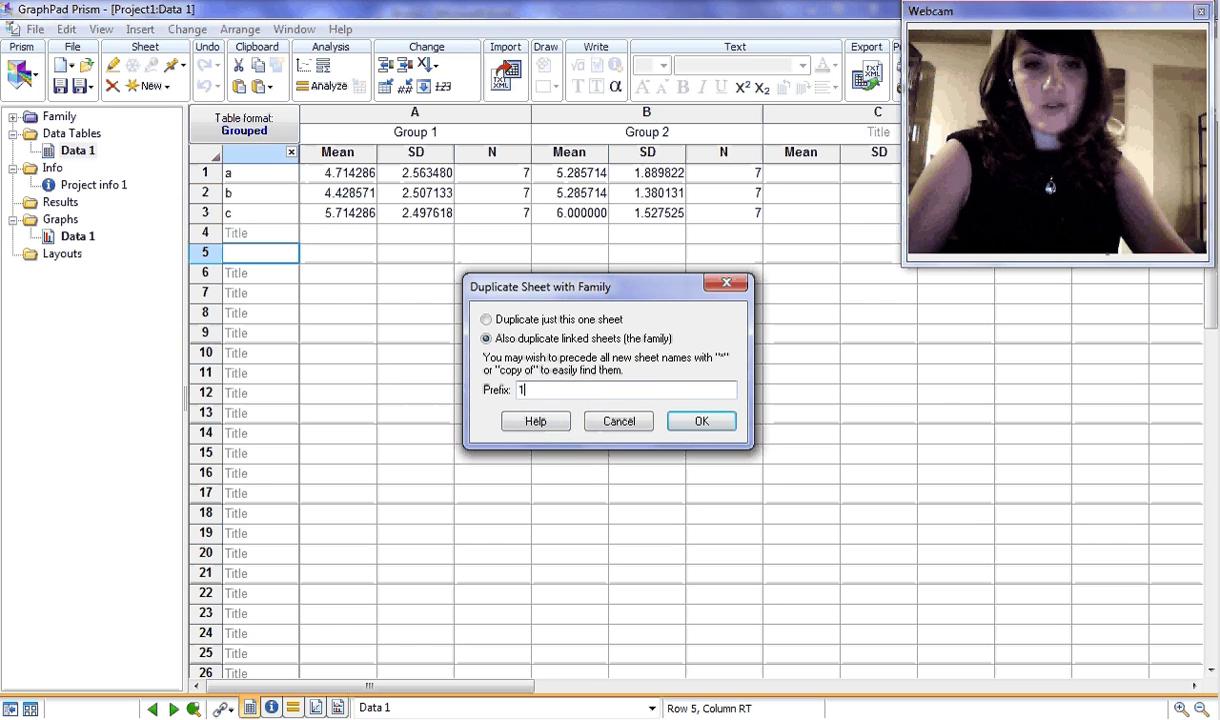
pyautogui.click(708, 420)
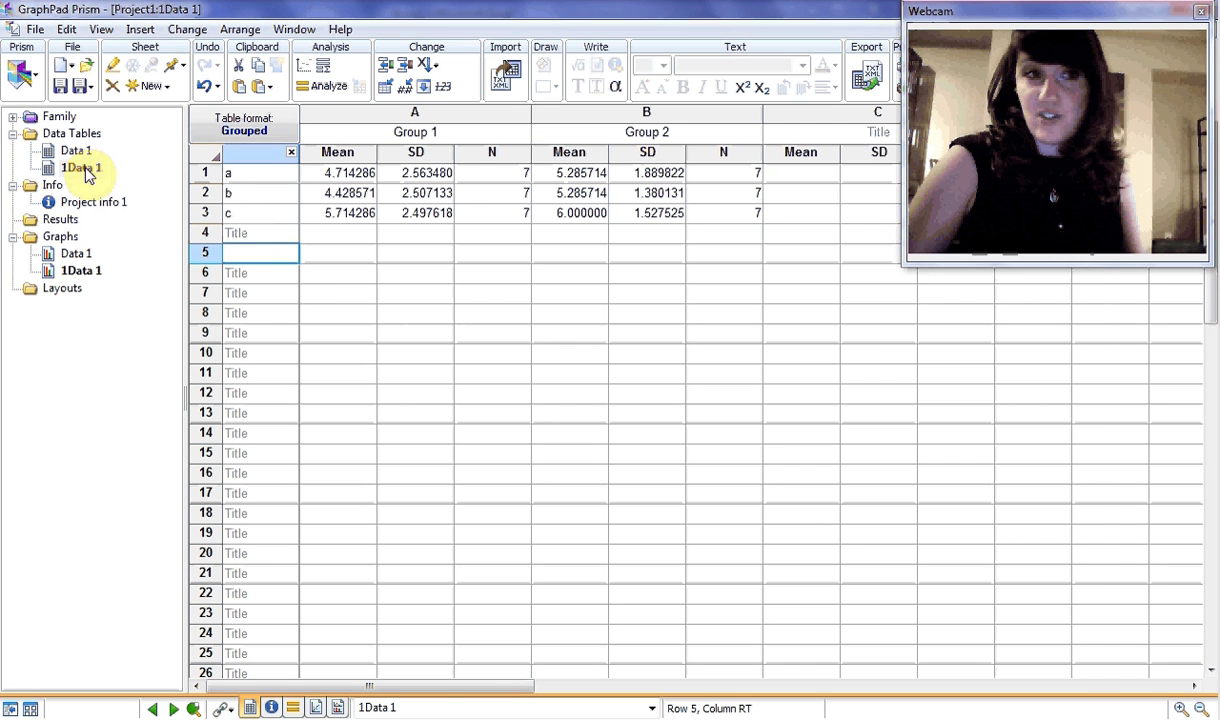
pyautogui.click(80, 276)
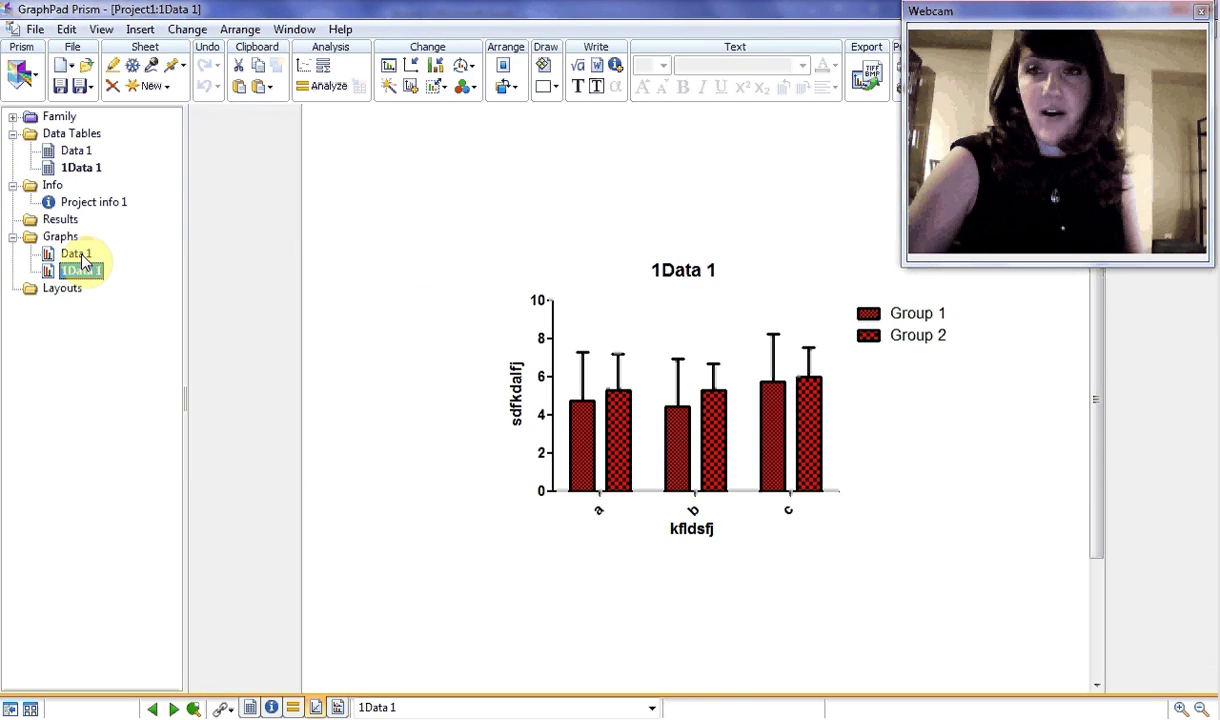
# Step: Duplicate the Data 1 family again with name prefix 2, creating 2Data 1
pyautogui.click(85, 150)
pyautogui.rightClick(84, 151)
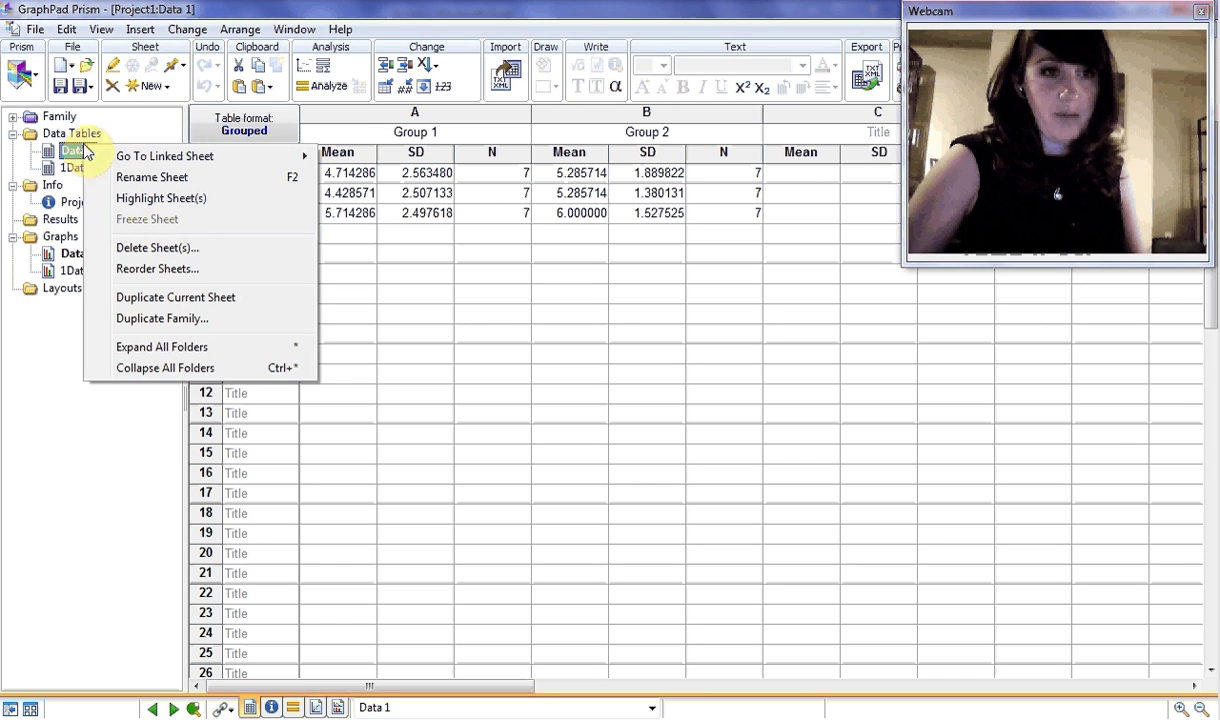
pyautogui.click(207, 321)
pyautogui.click(655, 387)
pyautogui.write('2')
pyautogui.click(718, 420)
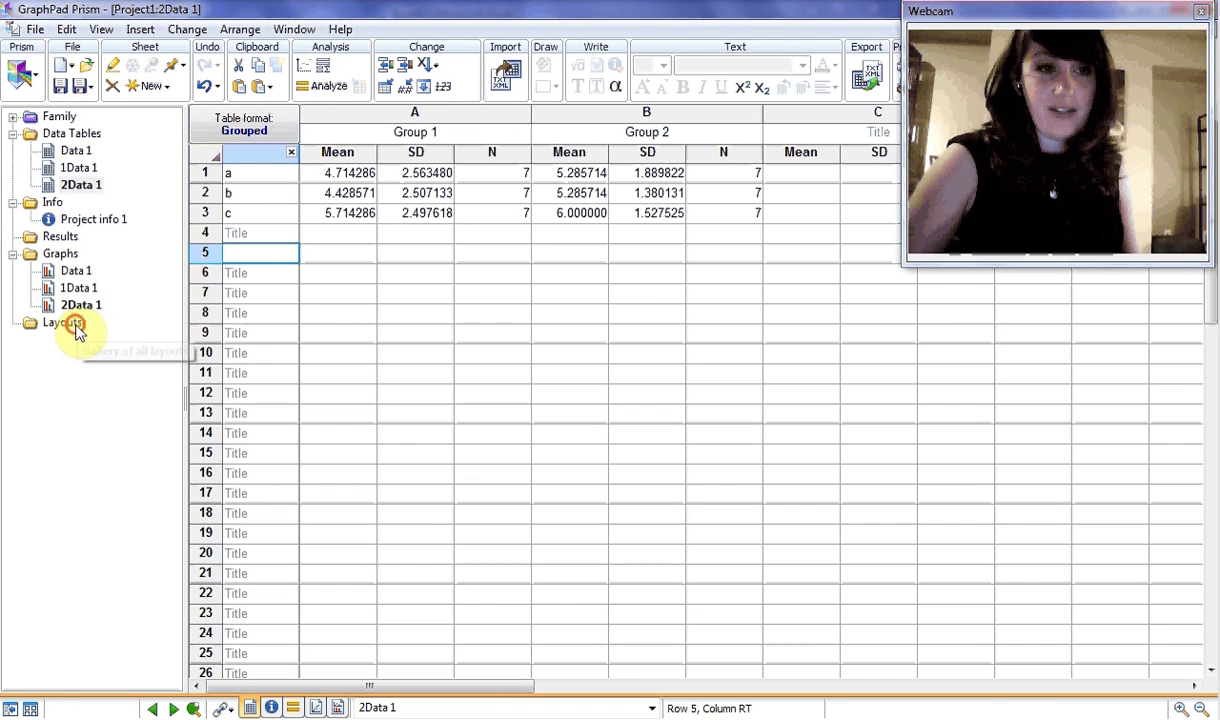
# Step: Create Layout 1 as a portrait page with three vertically stacked graphs on white
pyautogui.click(77, 327)
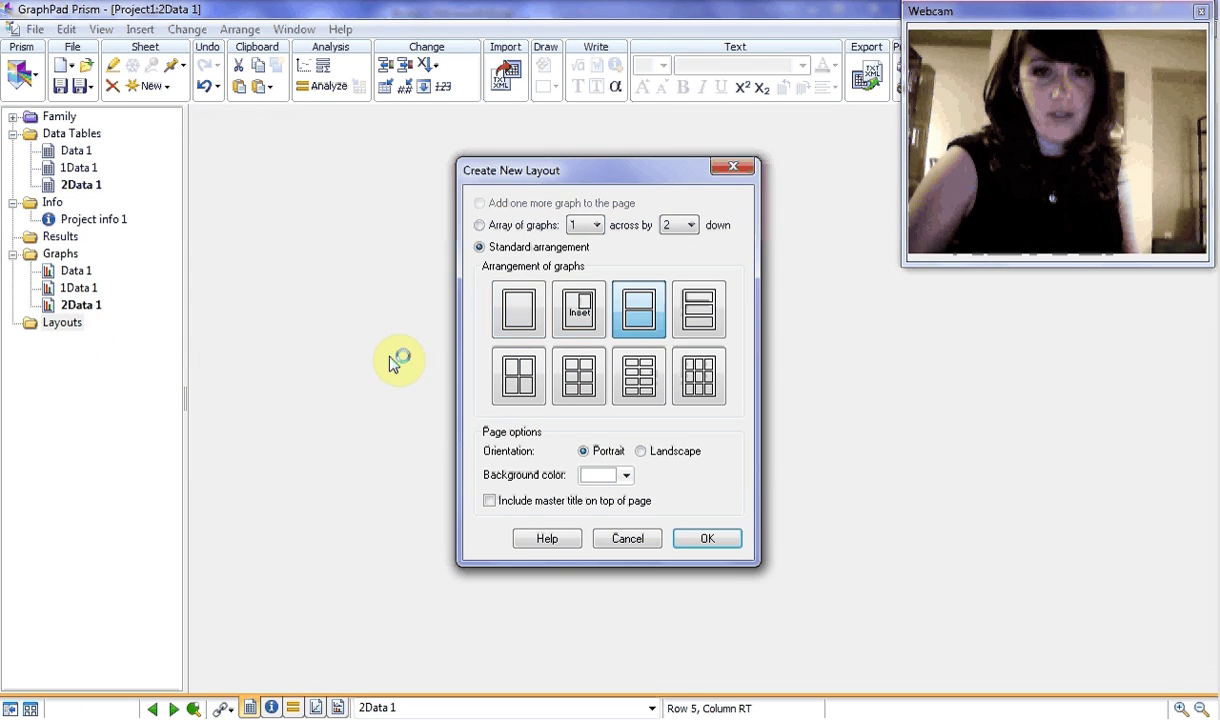
pyautogui.click(705, 318)
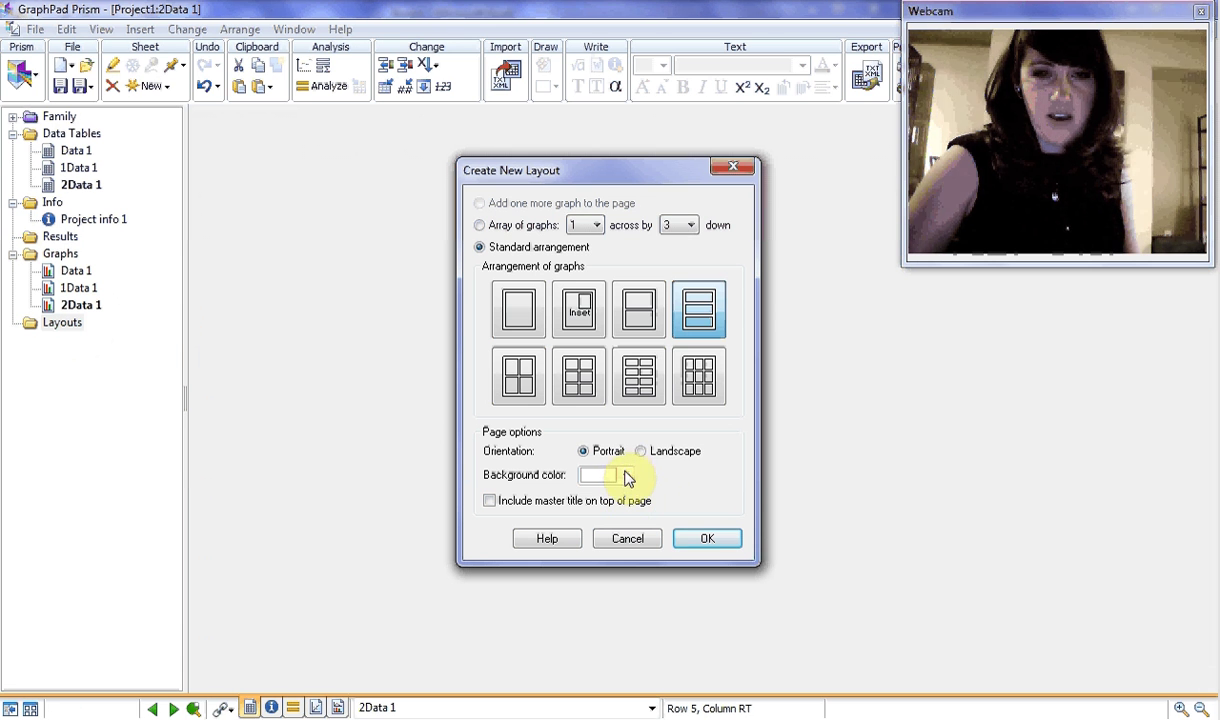
pyautogui.click(625, 477)
pyautogui.click(741, 499)
pyautogui.click(718, 540)
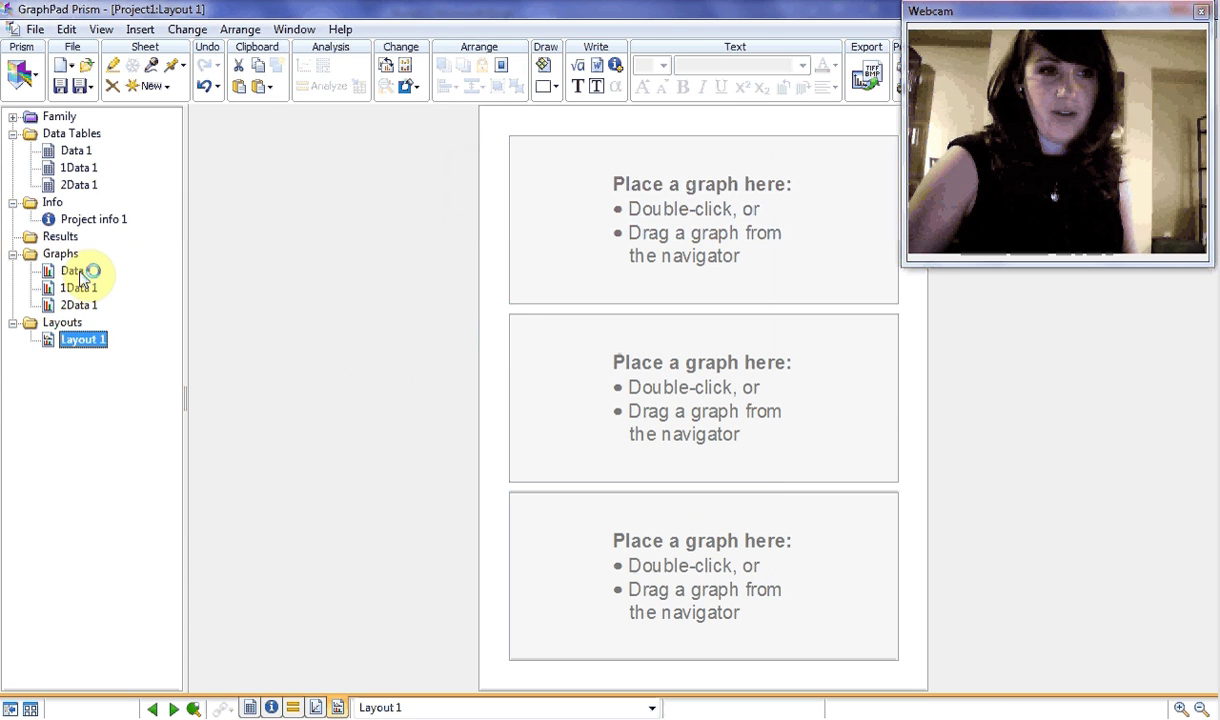
# Step: Drag the Data 1 graph into the top slot and 1Data 1 into the second slot
pyautogui.rightClick(8, 282)
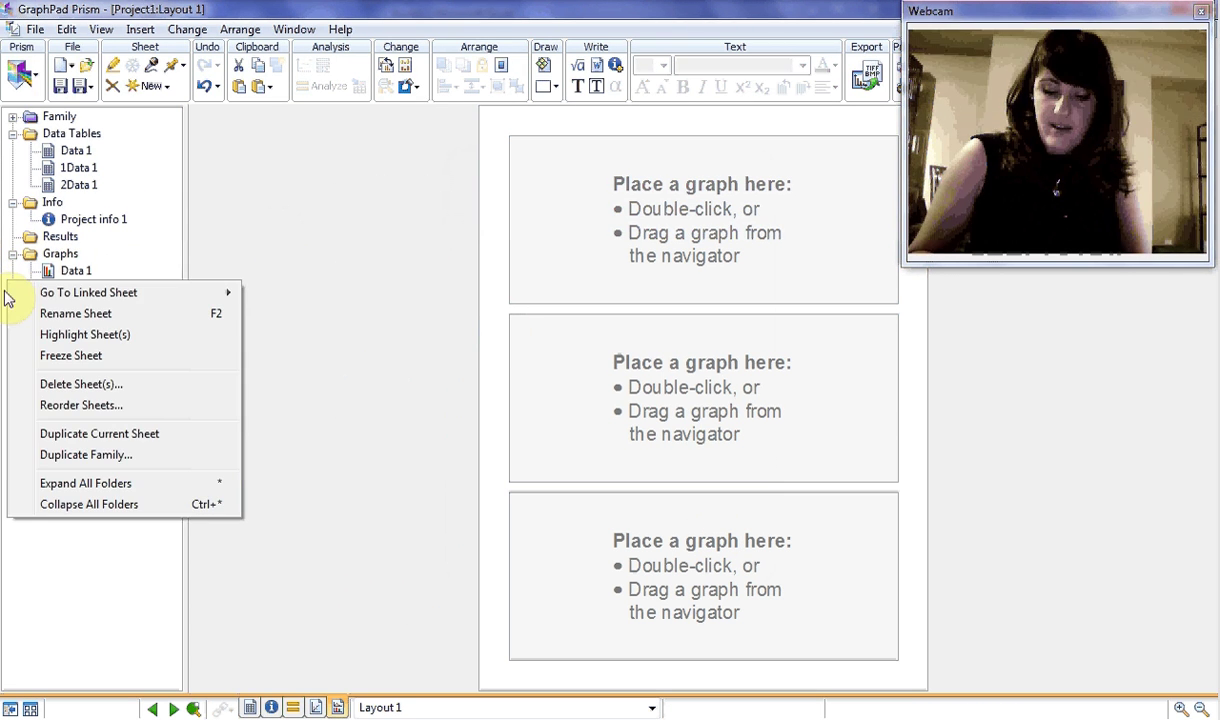
pyautogui.moveTo(83, 275); pyautogui.dragTo(610, 200)
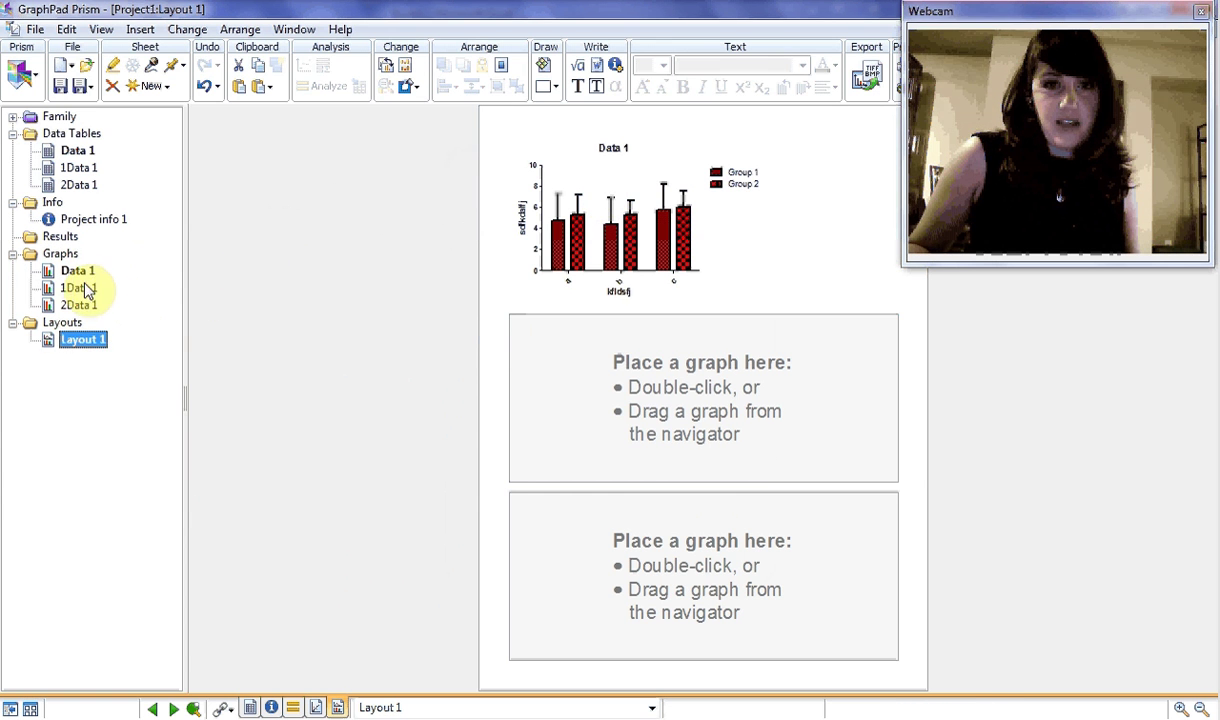
pyautogui.moveTo(79, 288); pyautogui.dragTo(600, 392)
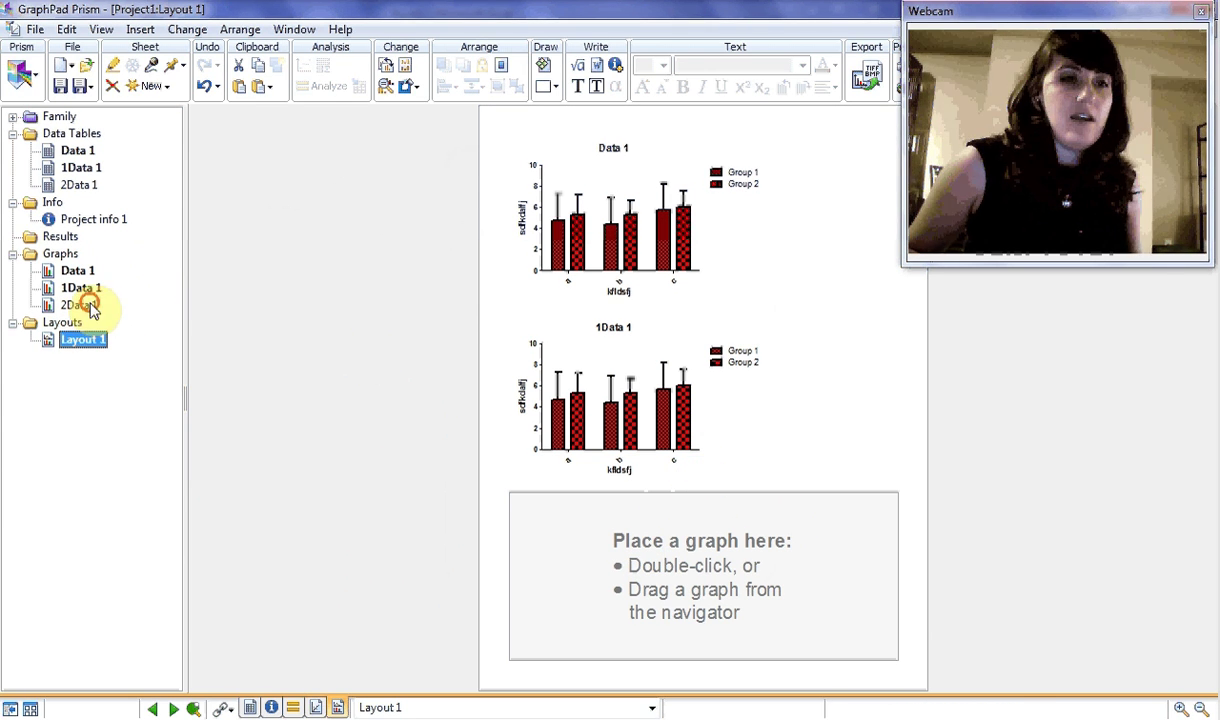
pyautogui.moveTo(87, 305); pyautogui.dragTo(685, 535)
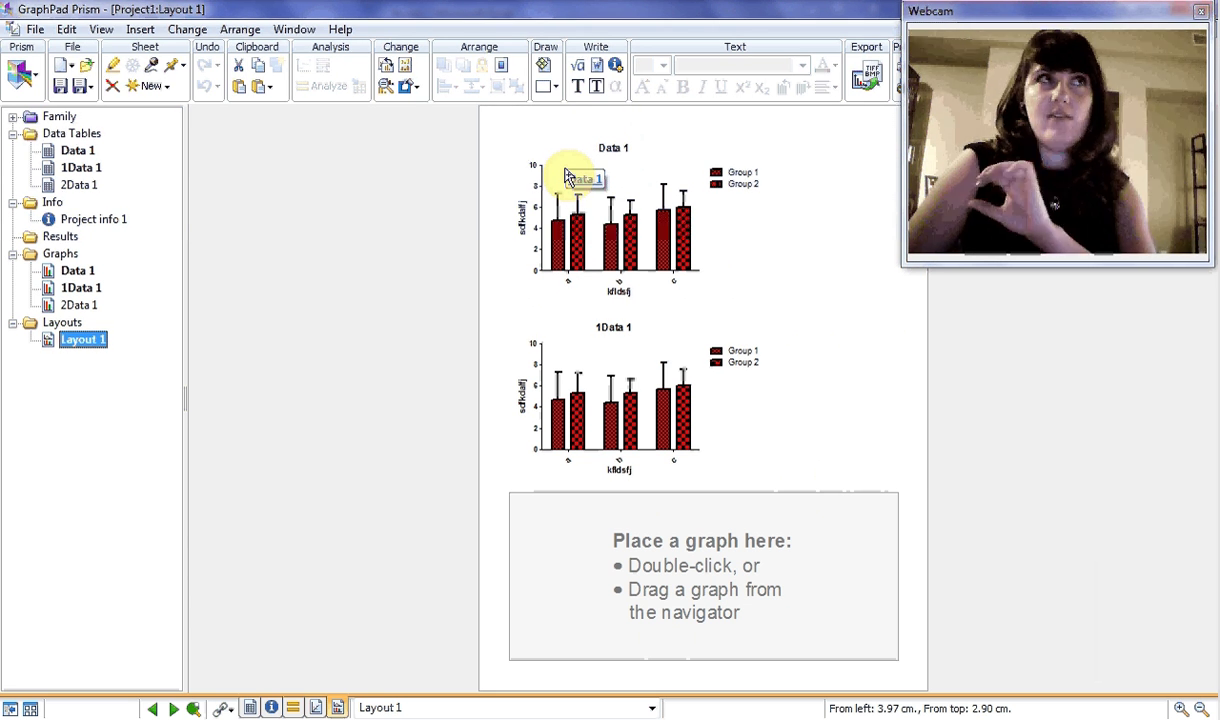
# Step: Open the Data 1 graph and delete its main title
pyautogui.click(620, 152)
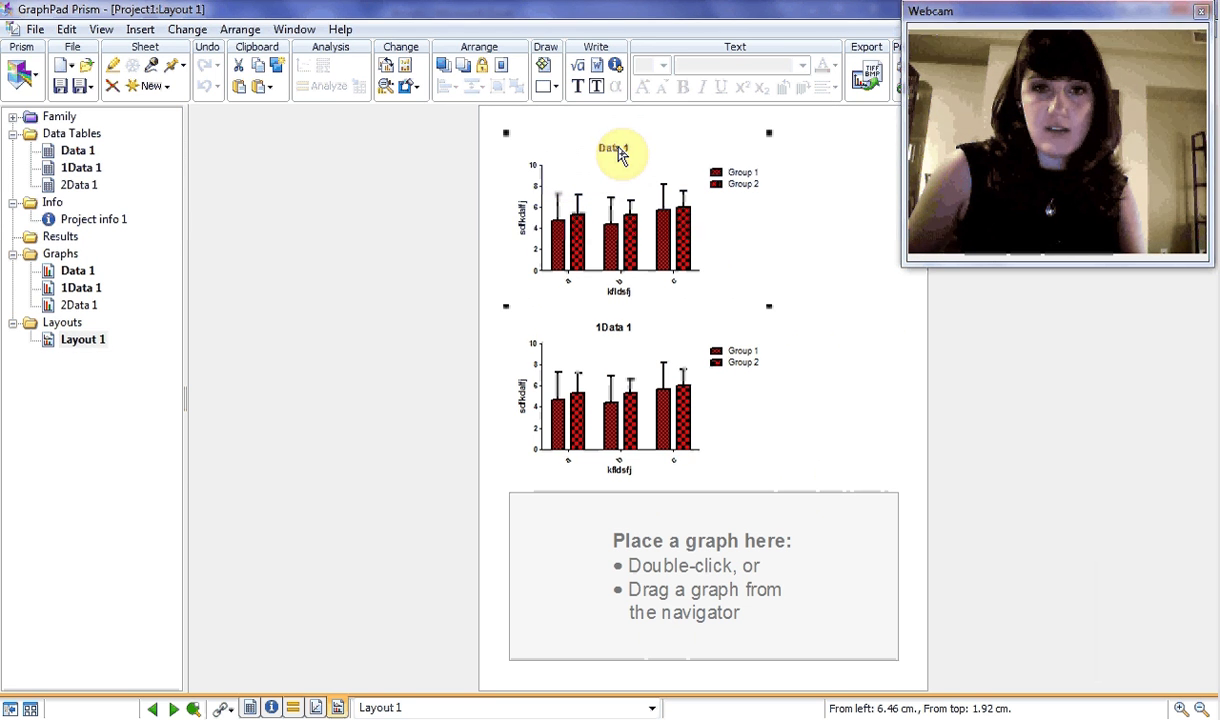
pyautogui.doubleClick(619, 152)
pyautogui.click(840, 167)
pyautogui.click(77, 270)
pyautogui.click(656, 272)
pyautogui.doubleClick(657, 270)
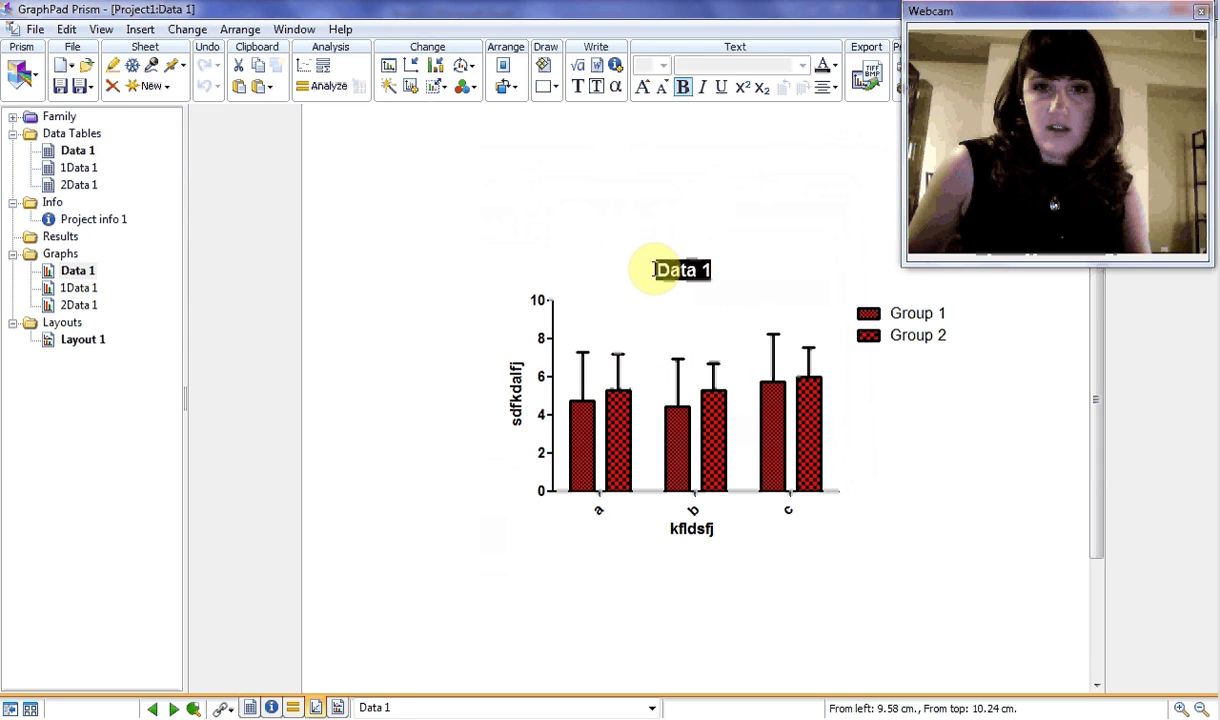
pyautogui.press('Delete')
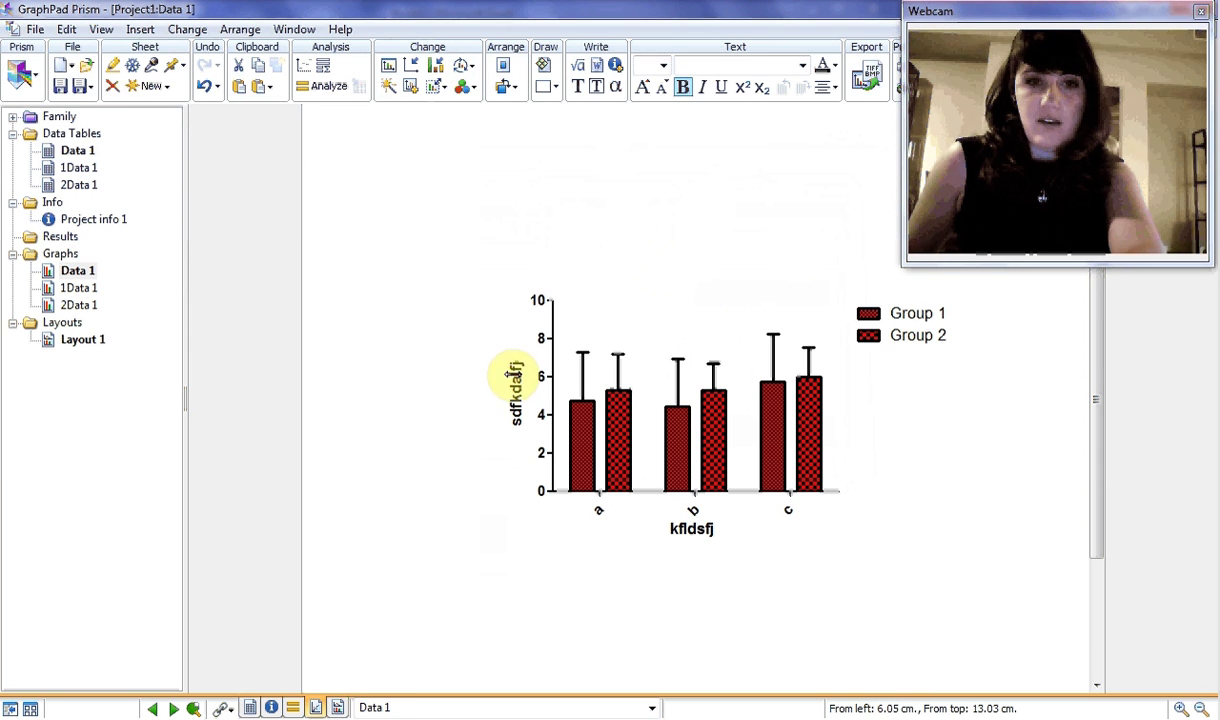
# Step: Delete the y-axis and x-axis titles, then go back to Layout 1
pyautogui.doubleClick(515, 377)
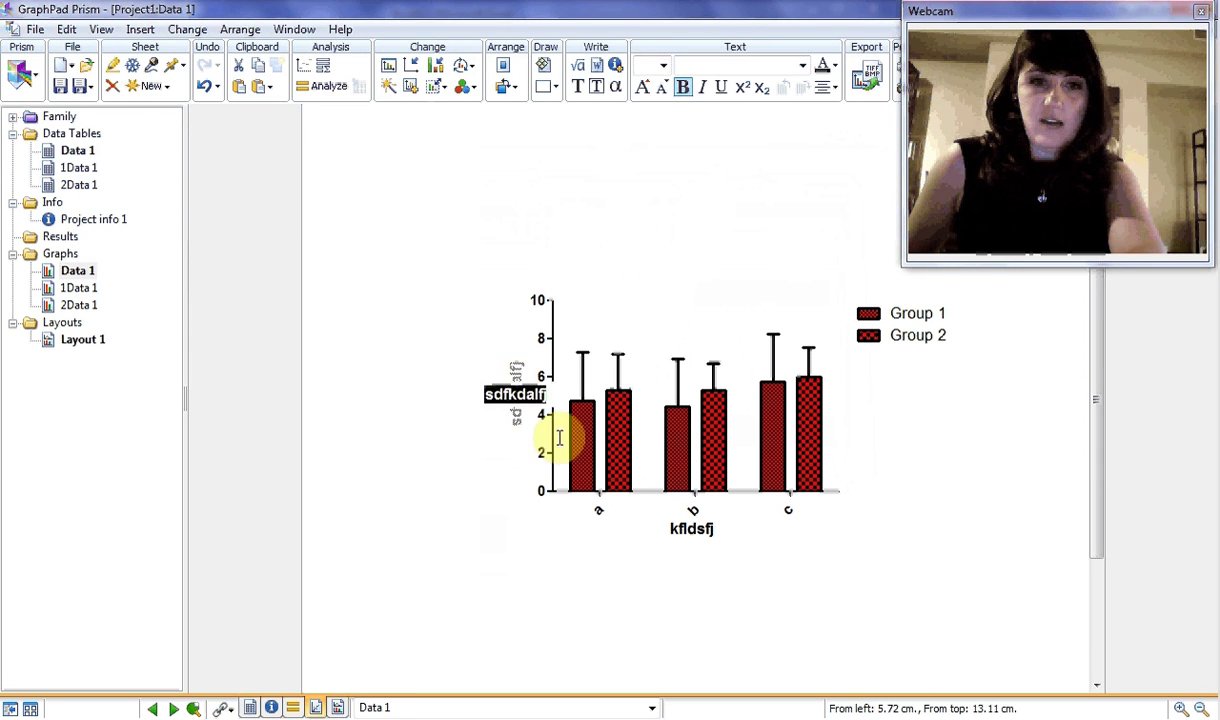
pyautogui.click(703, 537)
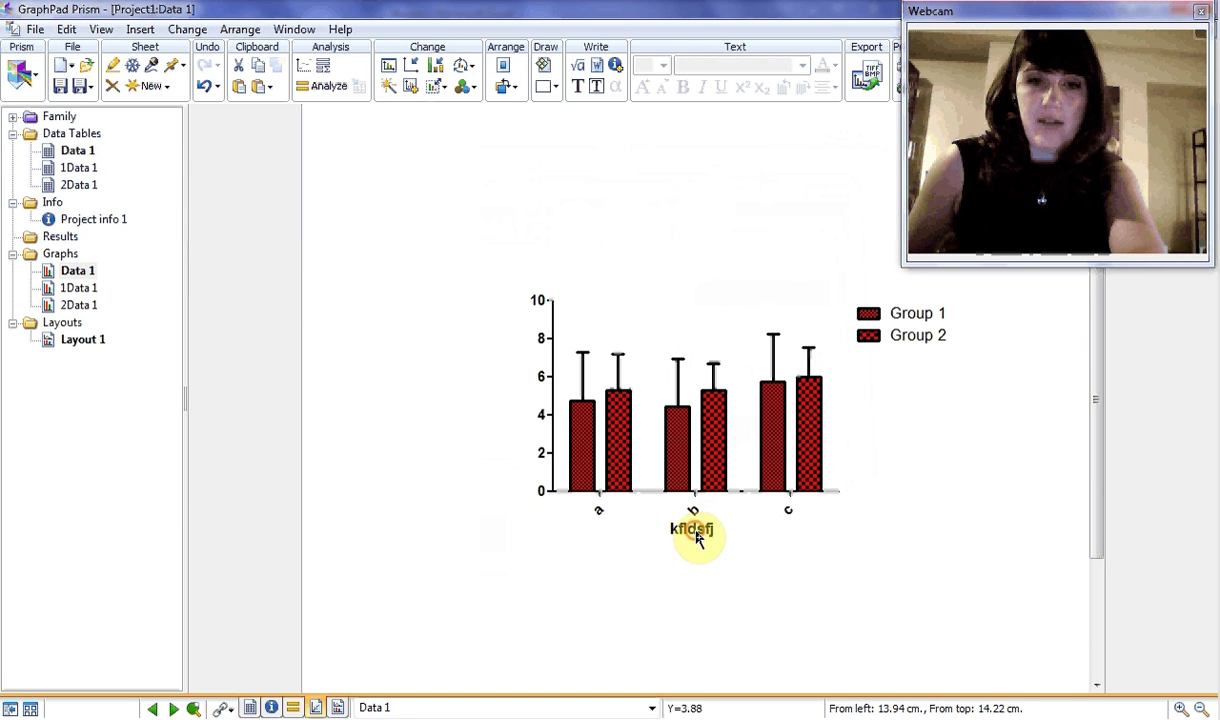
pyautogui.doubleClick(693, 529)
pyautogui.press('Delete')
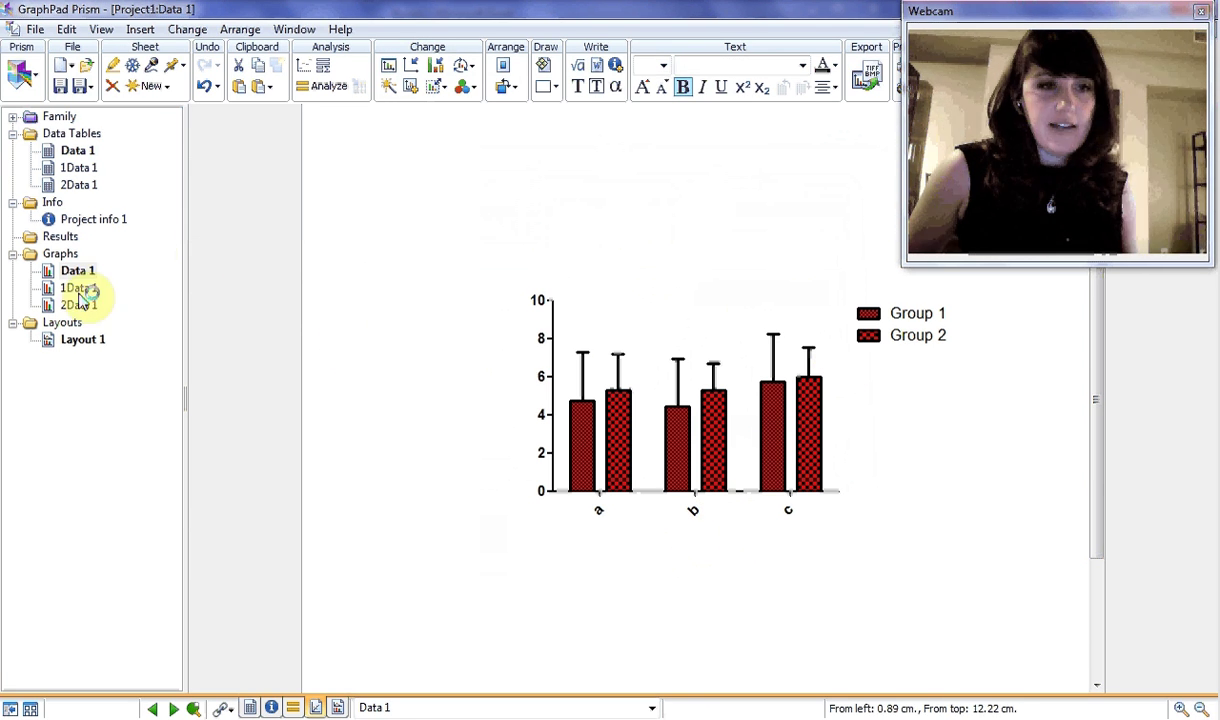
pyautogui.click(88, 344)
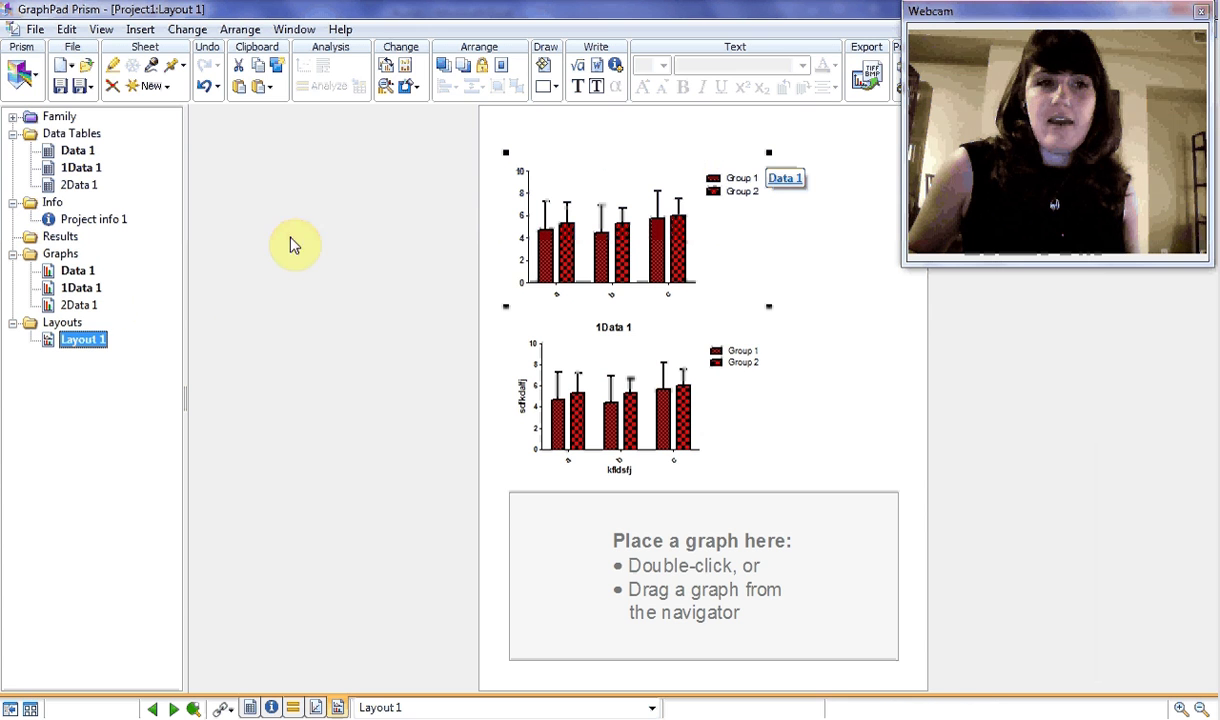
# Step: On the Data 1 graph, drag the legend above the bars with Group 2 listed above Group 1
pyautogui.click(78, 271)
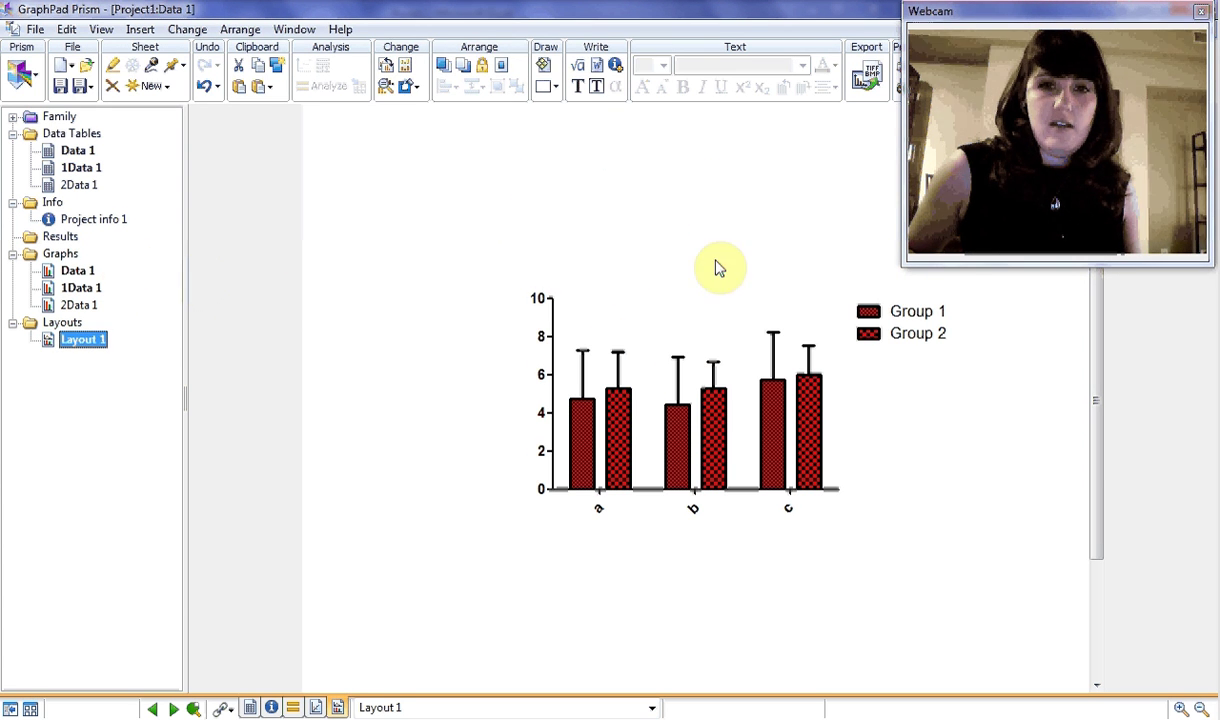
pyautogui.click(988, 360)
pyautogui.moveTo(912, 320); pyautogui.dragTo(687, 299)
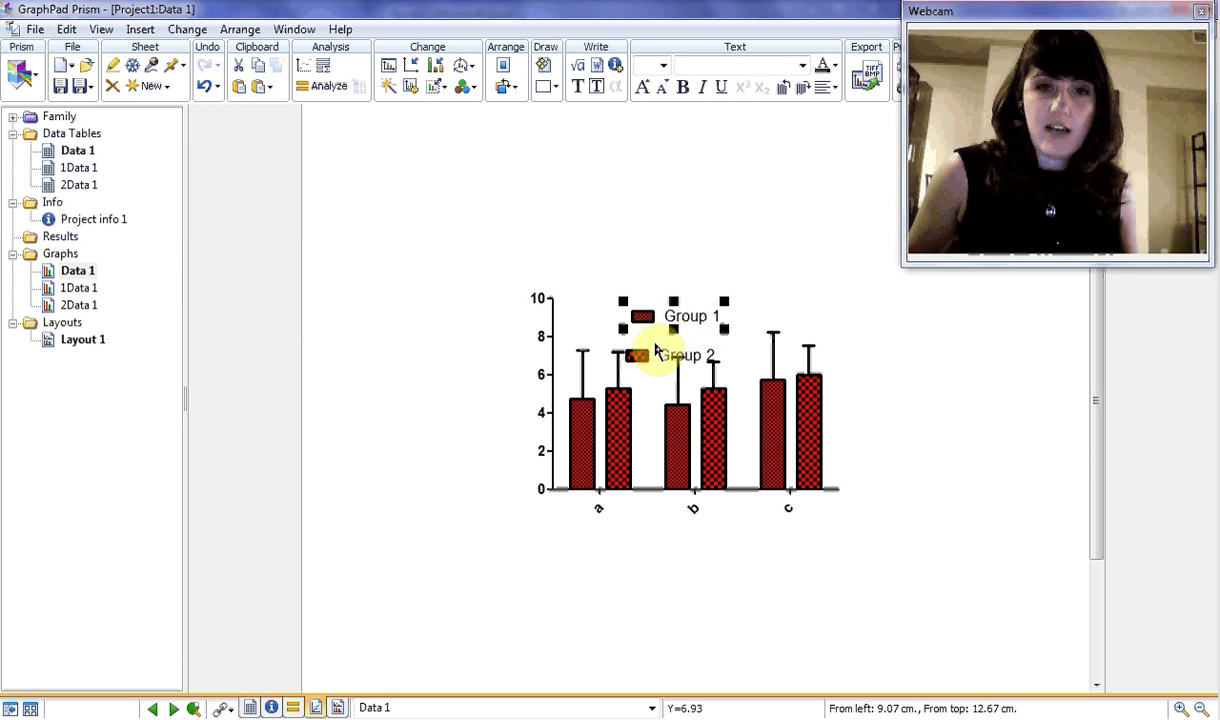
pyautogui.moveTo(655, 338); pyautogui.dragTo(688, 293)
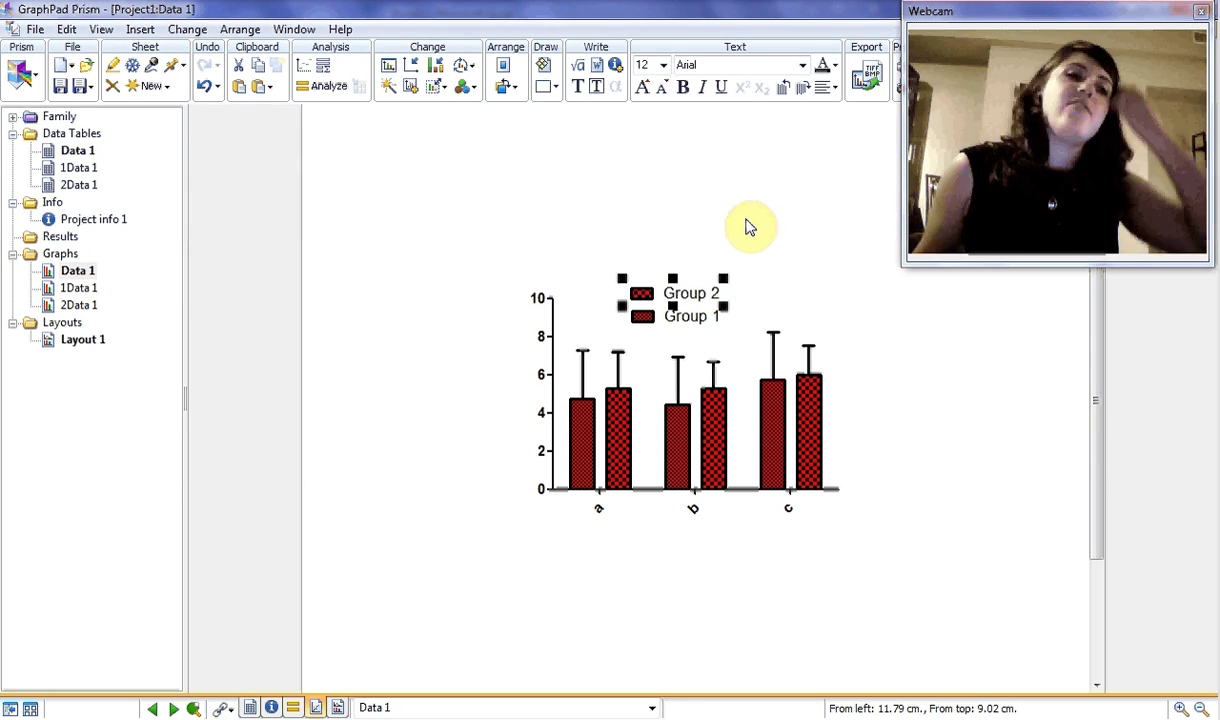
# Step: Select both graphs on Layout 1 and apply Equalize graph size
pyautogui.click(98, 343)
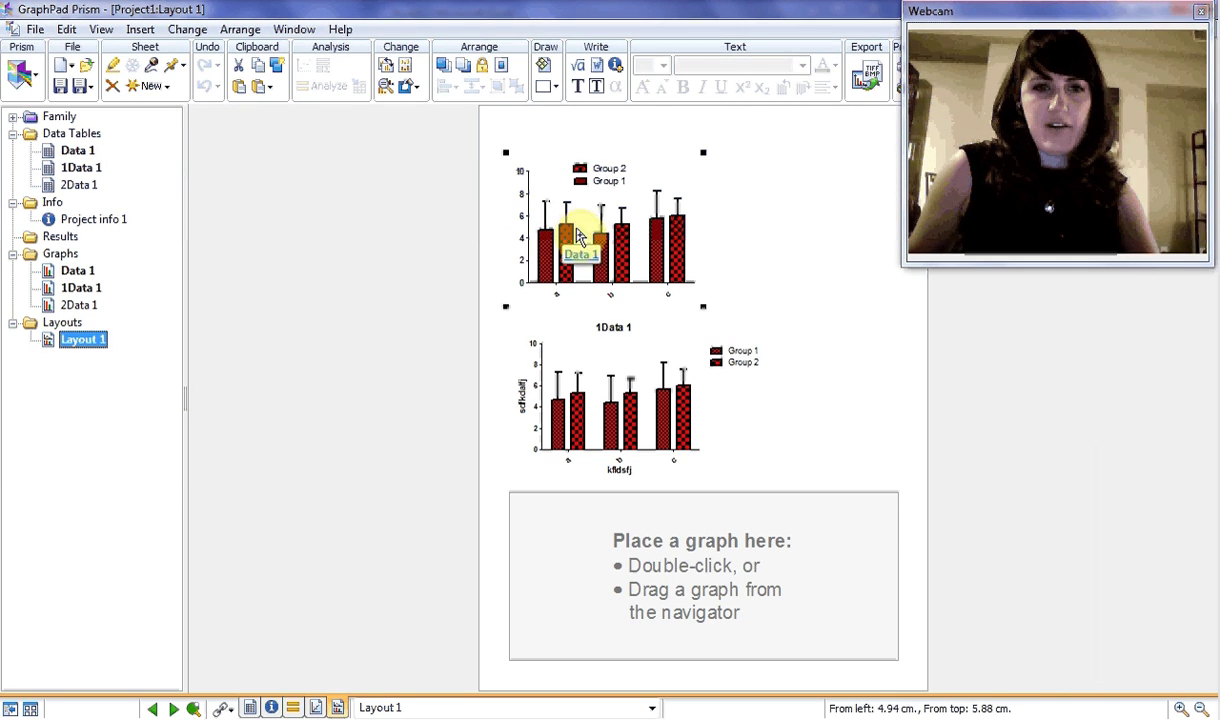
pyautogui.click(566, 360)
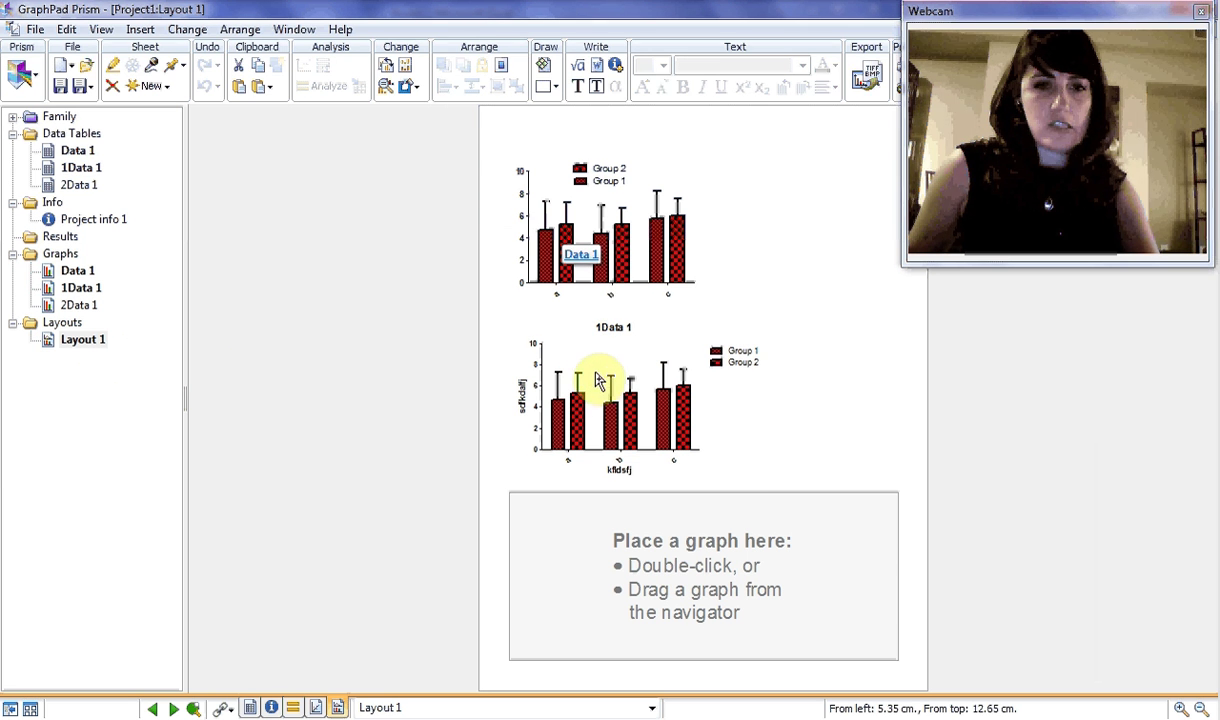
pyautogui.keyDown('shift'); pyautogui.click(598, 252); pyautogui.keyUp('shift')
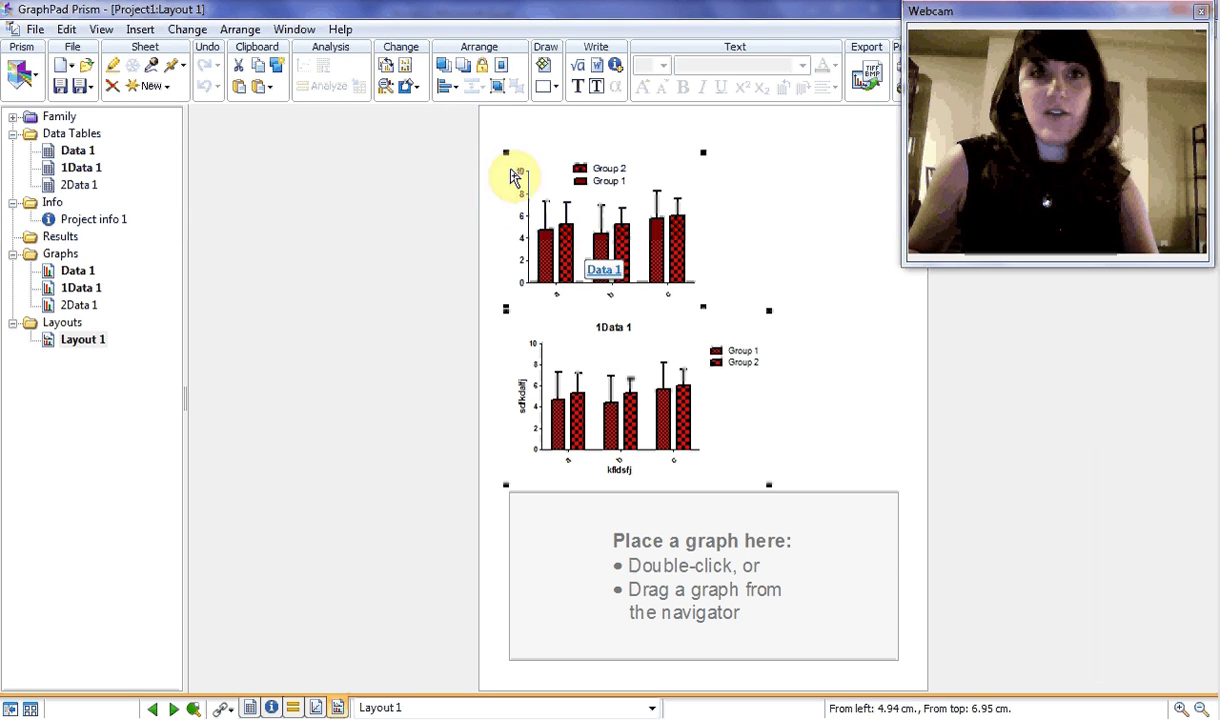
pyautogui.click(387, 89)
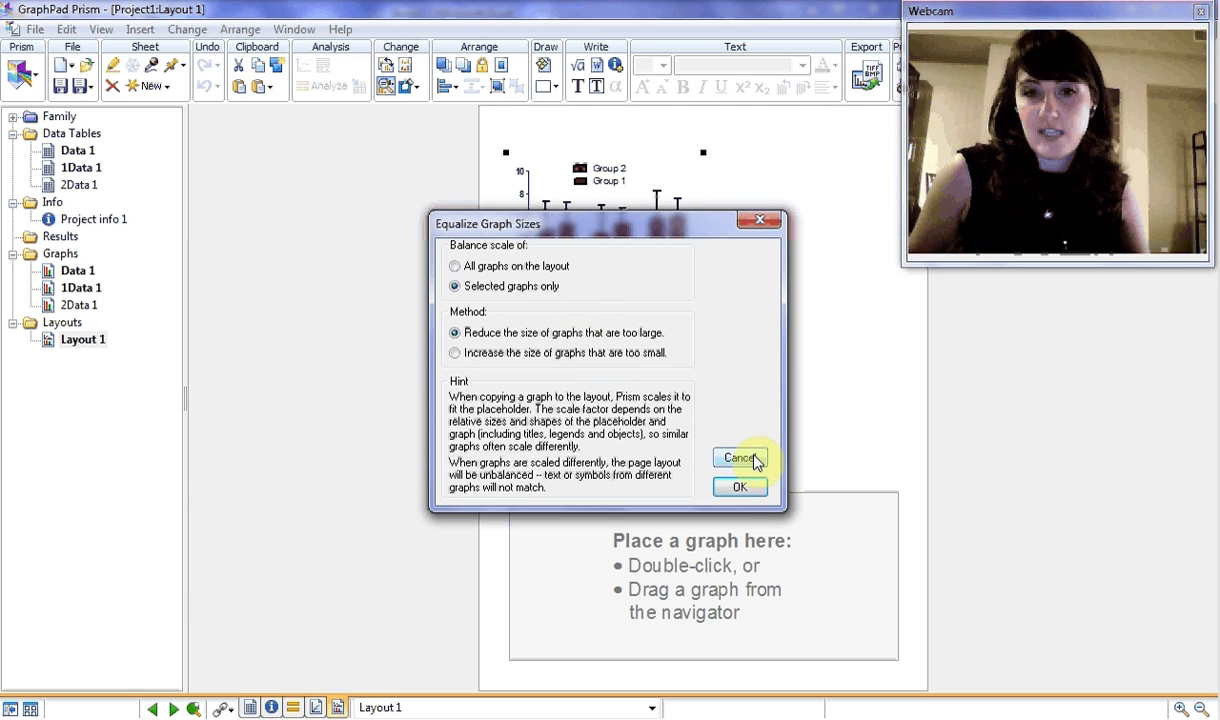
pyautogui.click(737, 488)
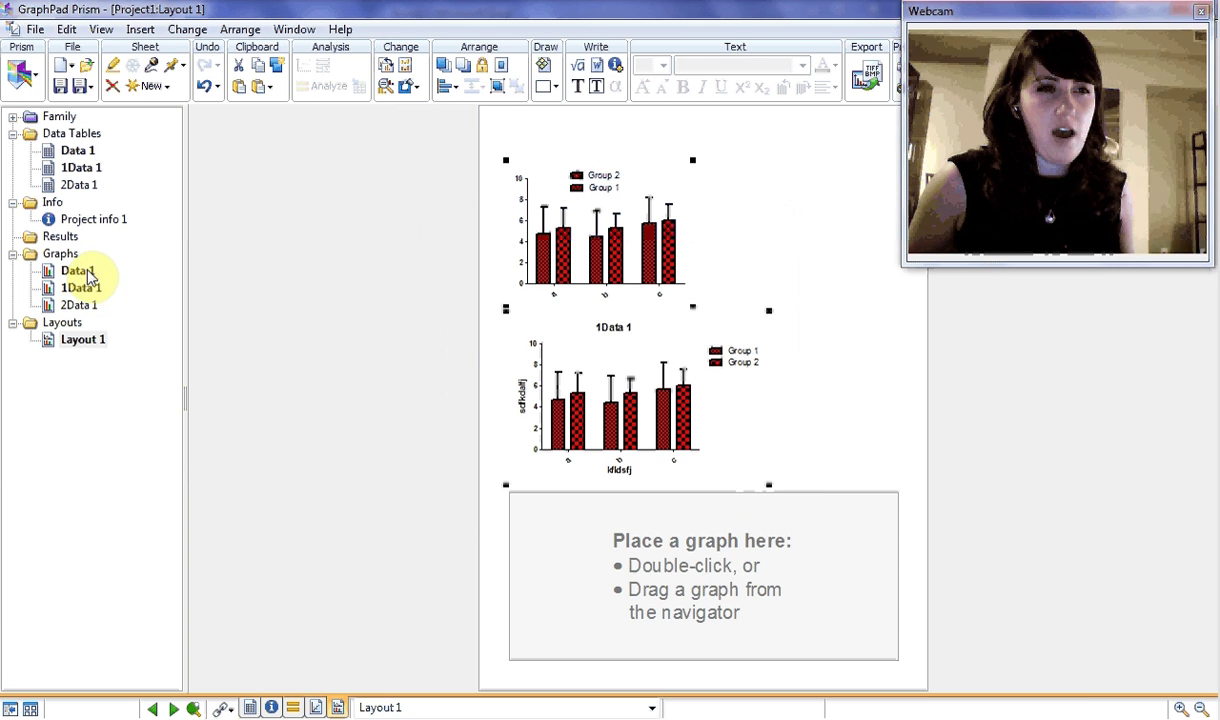
# Step: Open the Format Graph settings for the Group 1 bars on the Data 1 graph
pyautogui.click(88, 273)
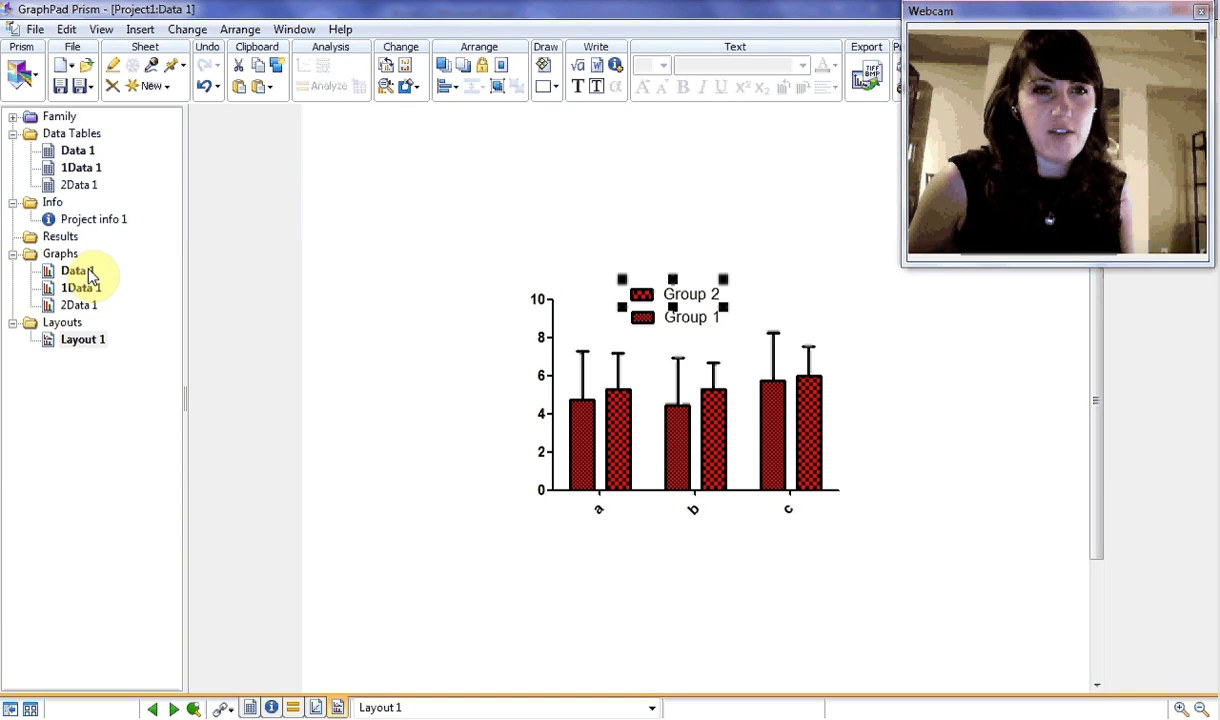
pyautogui.rightClick(620, 362)
pyautogui.click(584, 360)
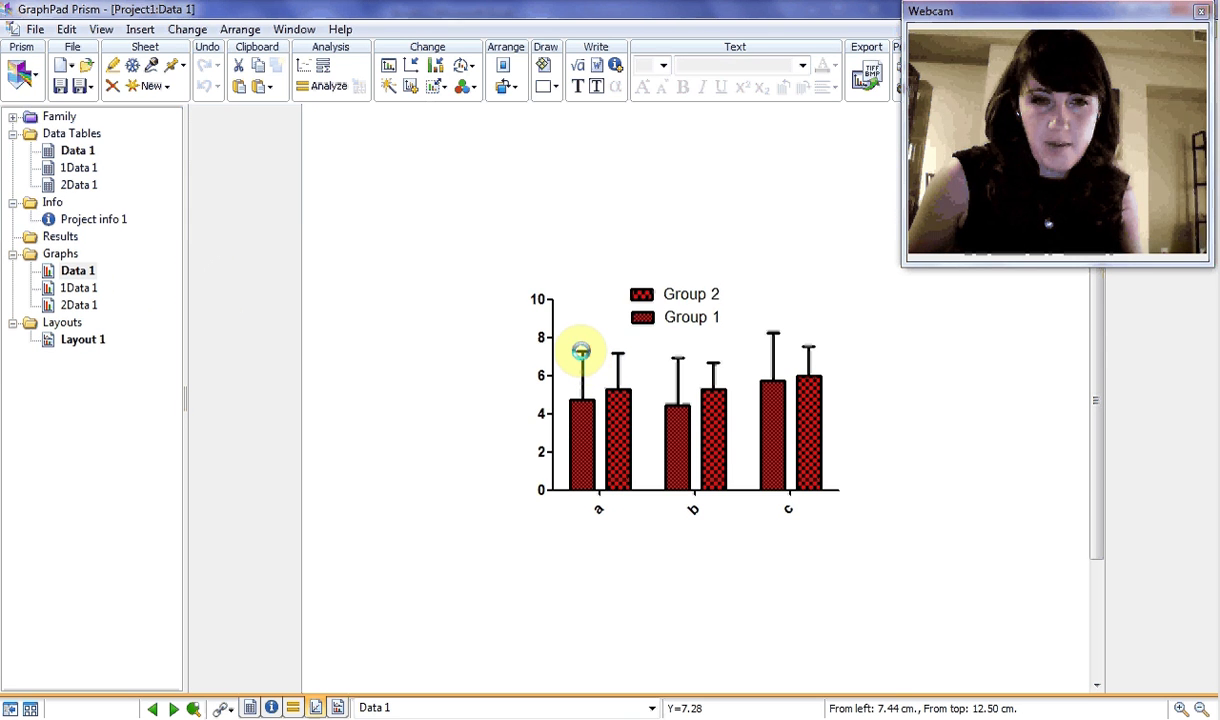
pyautogui.doubleClick(581, 351)
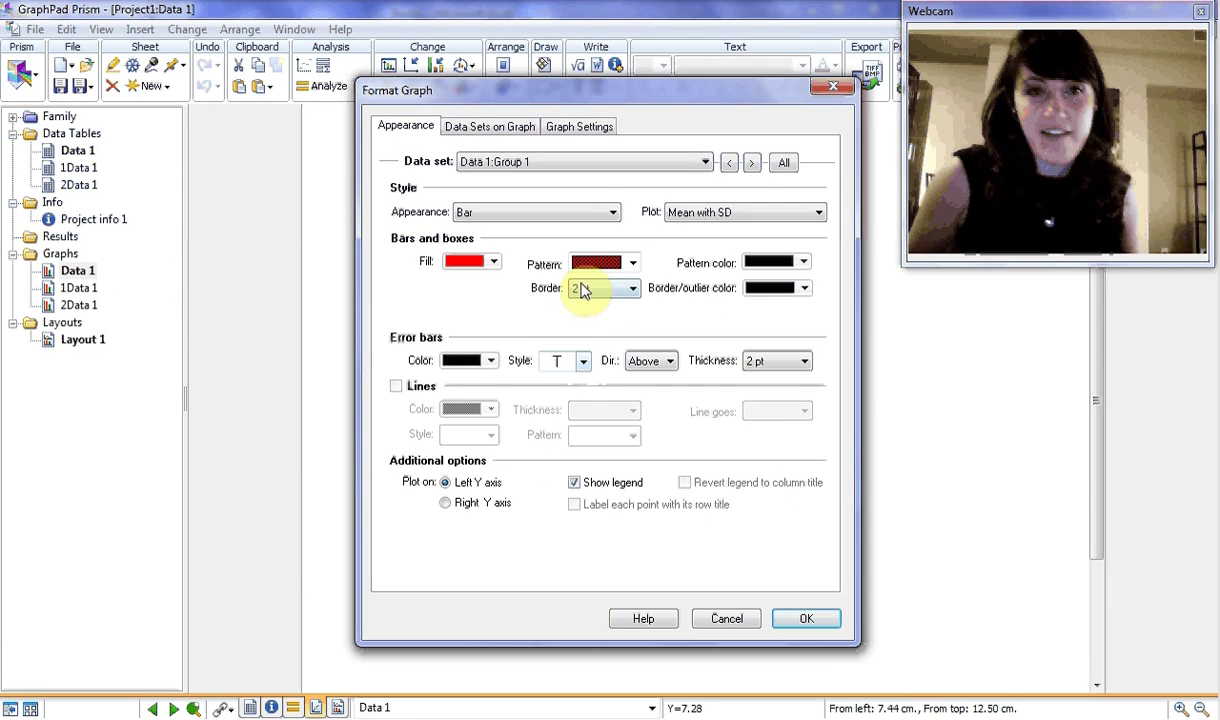
pyautogui.click(594, 214)
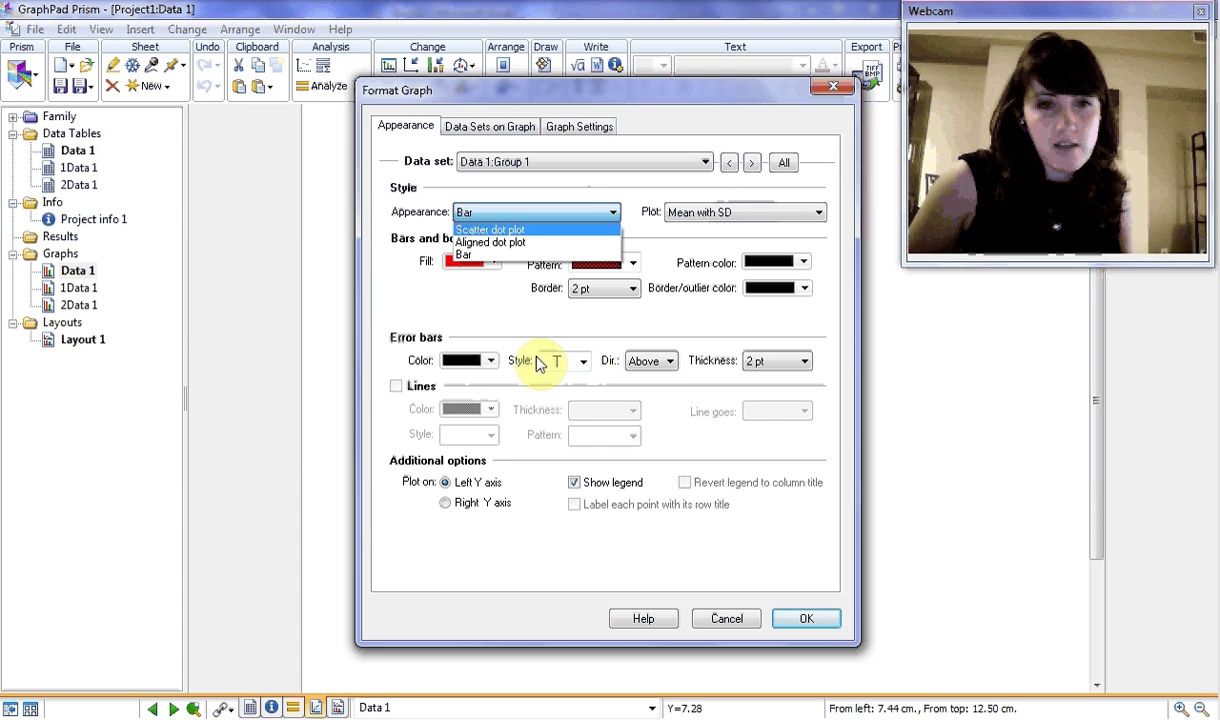
pyautogui.click(583, 366)
# Step: Set Group 1 error bars to style |, direction Both and 4 pt thickness
pyautogui.click(583, 364)
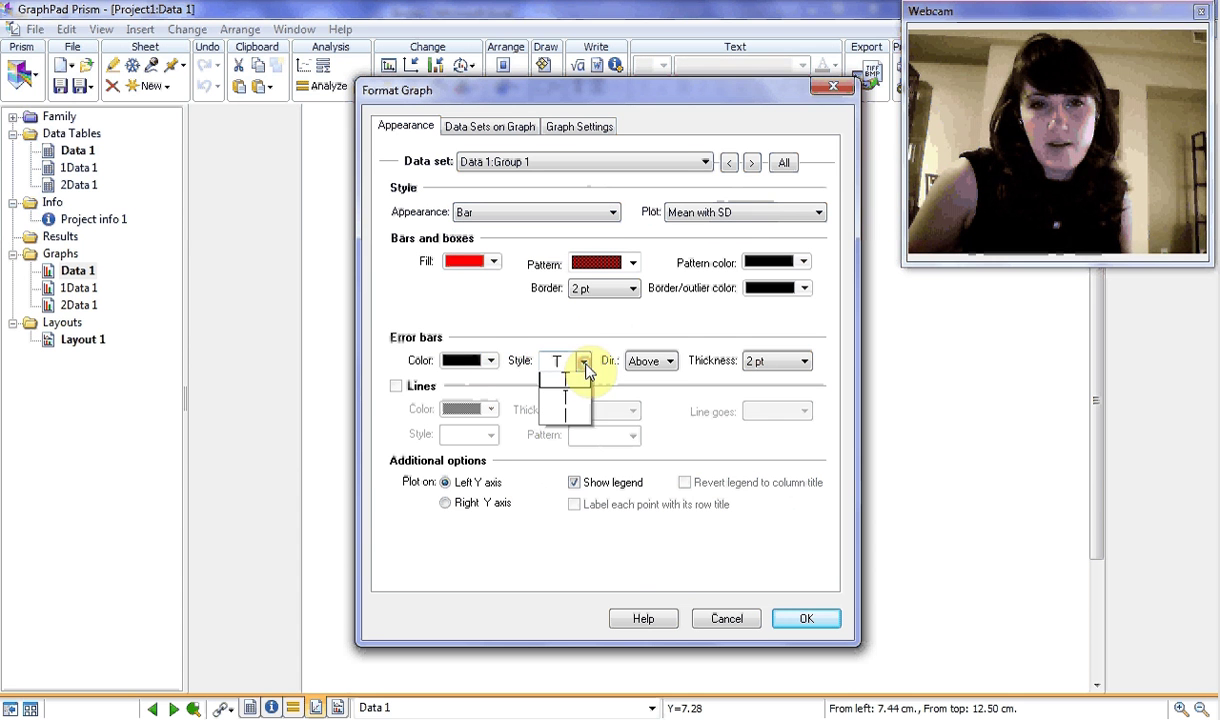
pyautogui.click(570, 414)
pyautogui.click(668, 362)
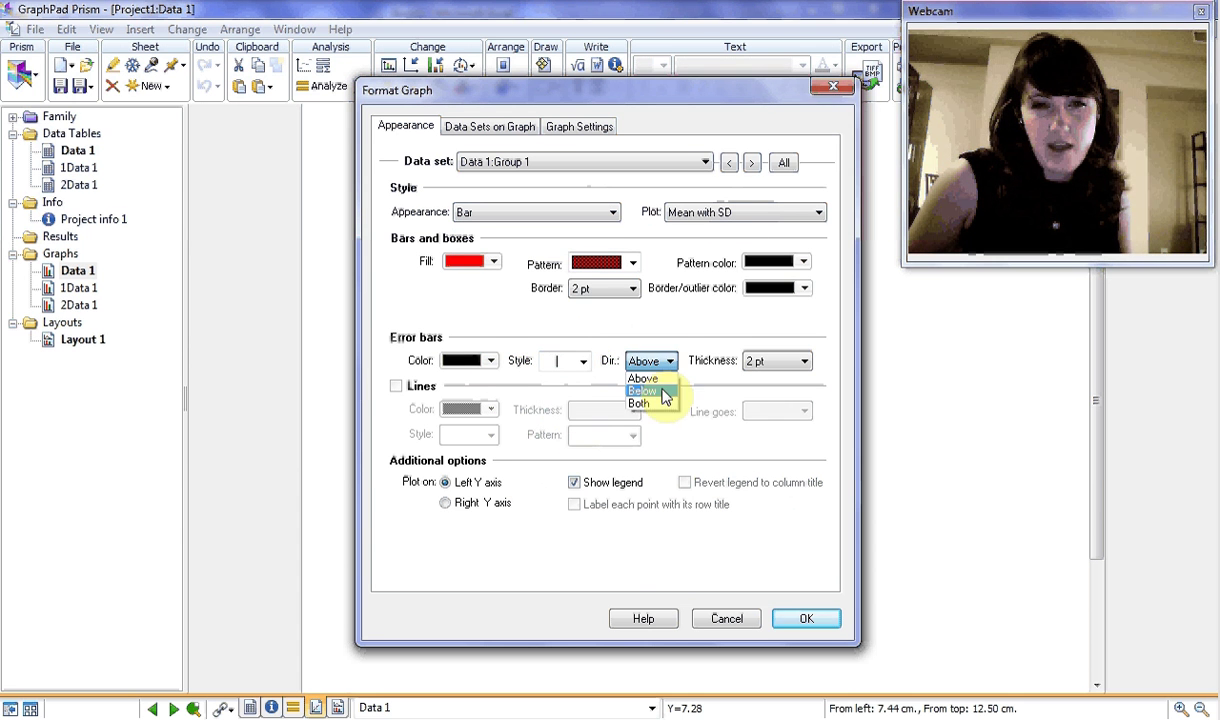
pyautogui.click(664, 393)
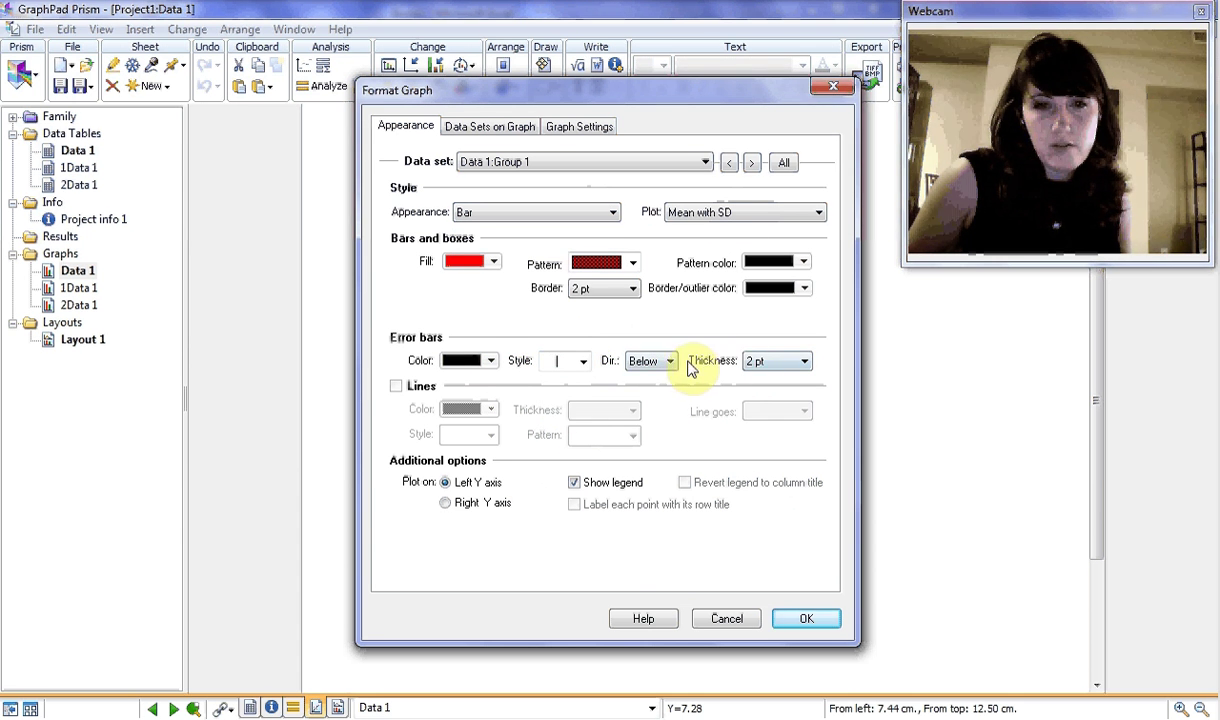
pyautogui.click(670, 363)
pyautogui.click(648, 404)
pyautogui.click(797, 368)
pyautogui.click(779, 427)
pyautogui.click(792, 619)
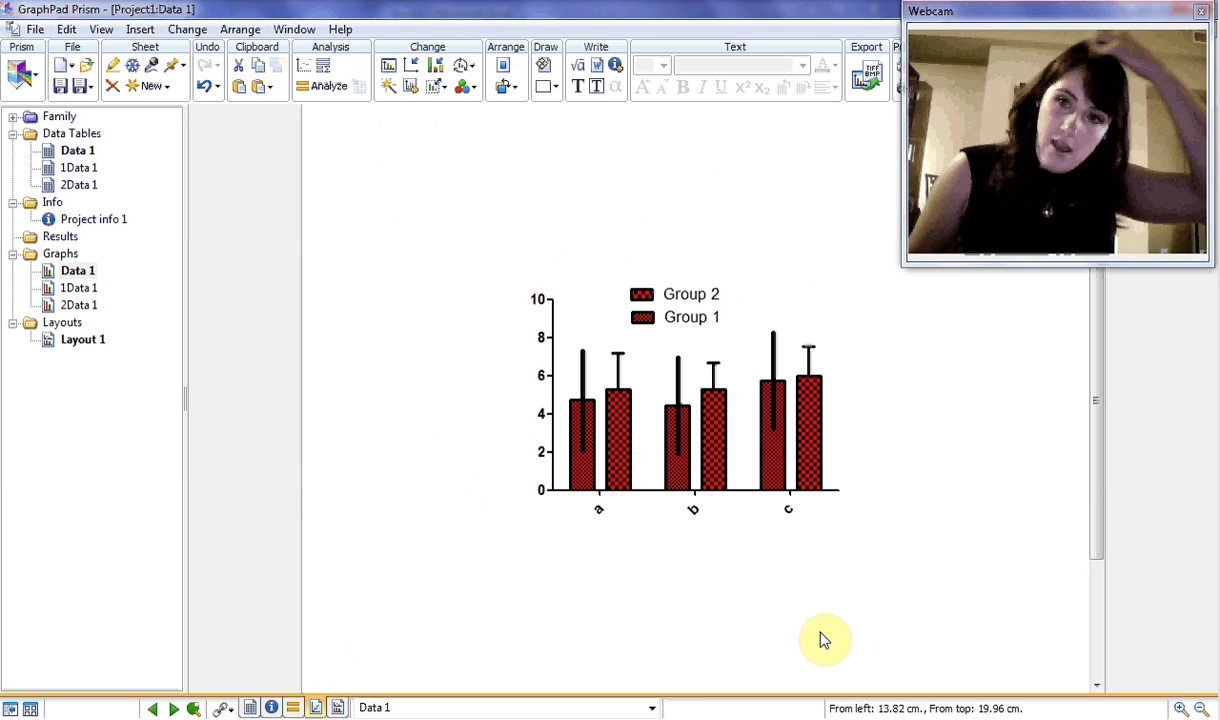
pyautogui.doubleClick(619, 356)
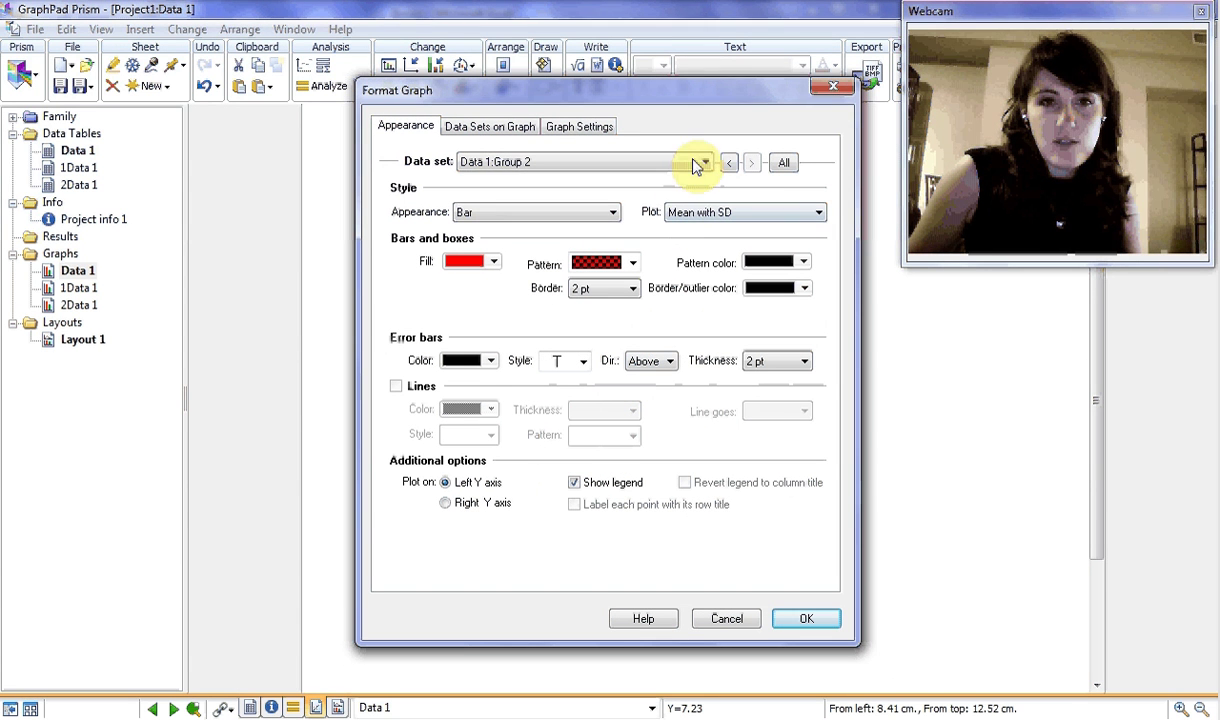
pyautogui.click(704, 163)
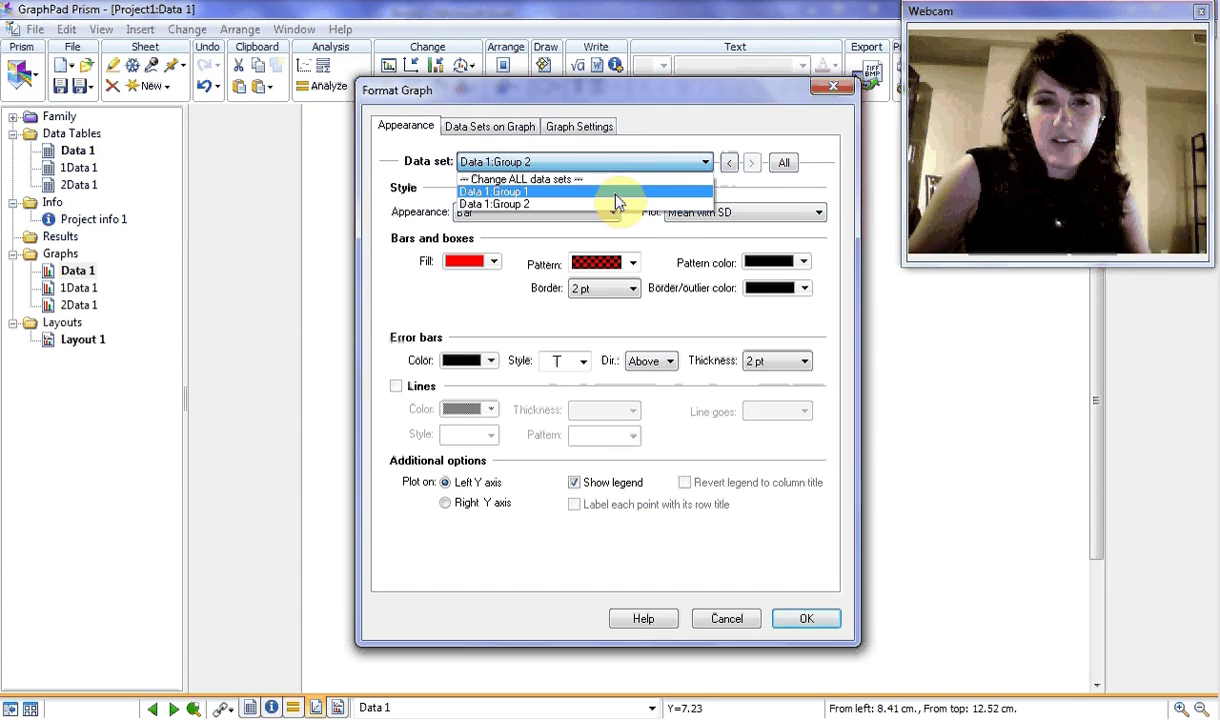
pyautogui.click(832, 87)
pyautogui.click(832, 87)
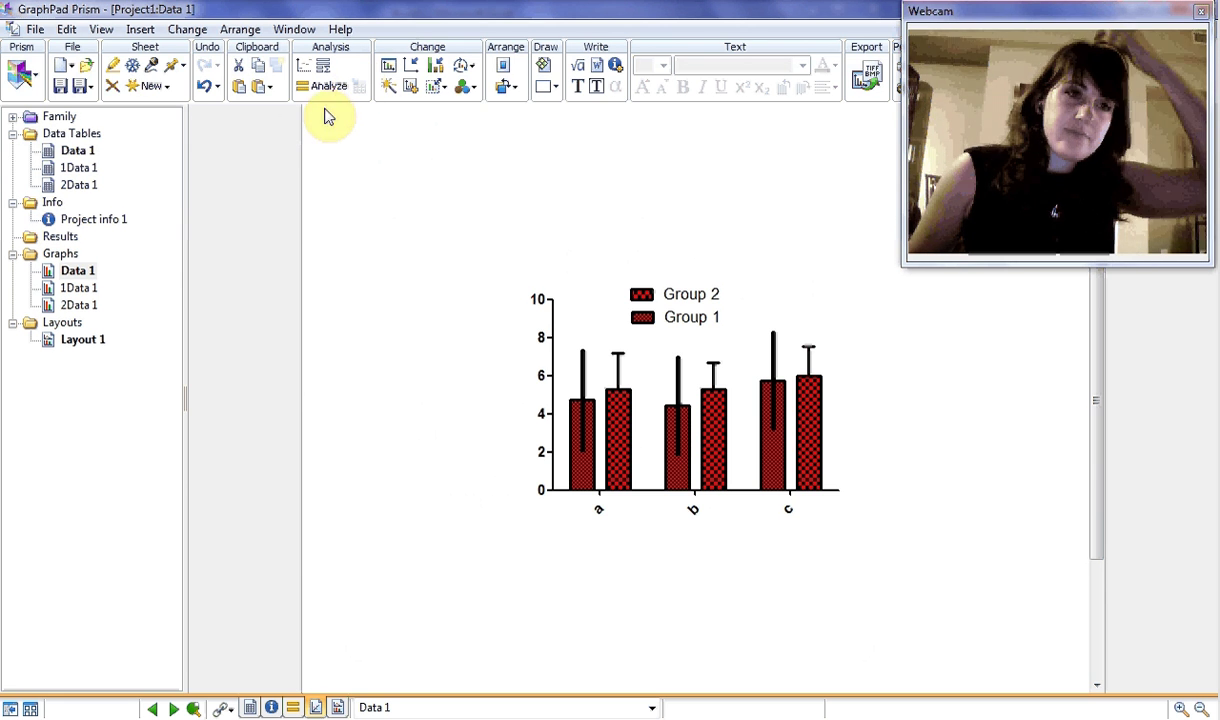
# Step: Create a new Grouped table Data 4 with interleaved bars and a single Y value per point
pyautogui.click(70, 137)
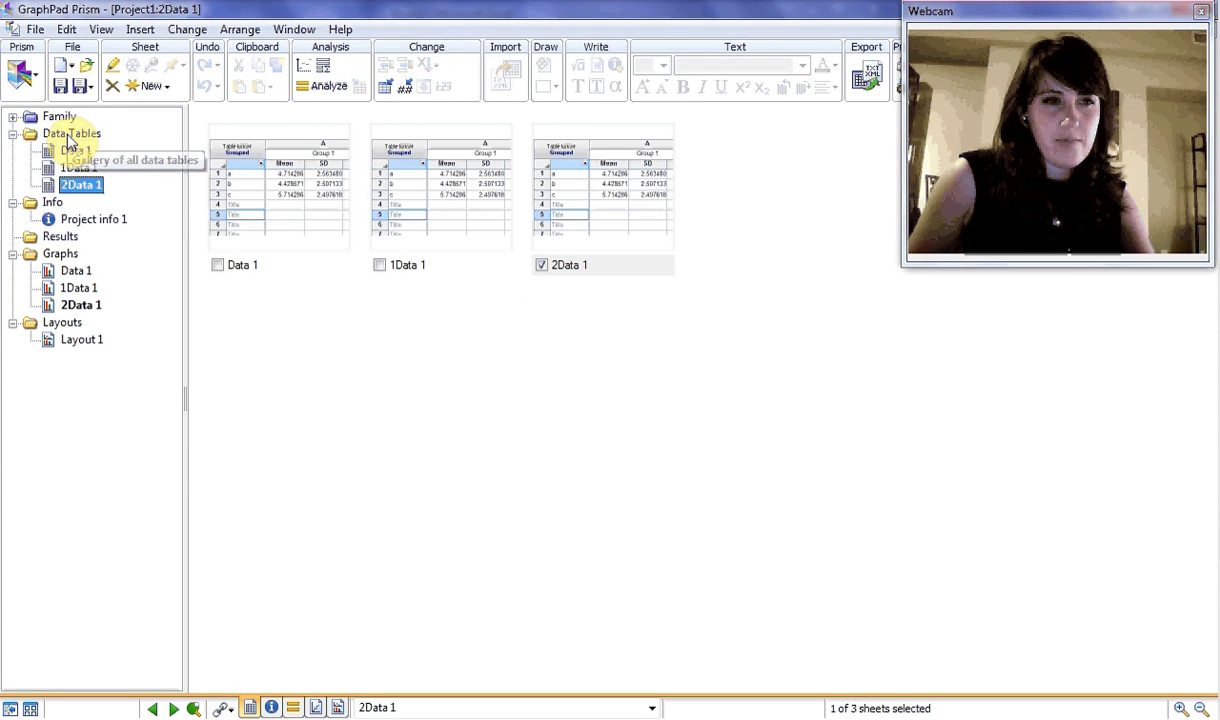
pyautogui.click(36, 31)
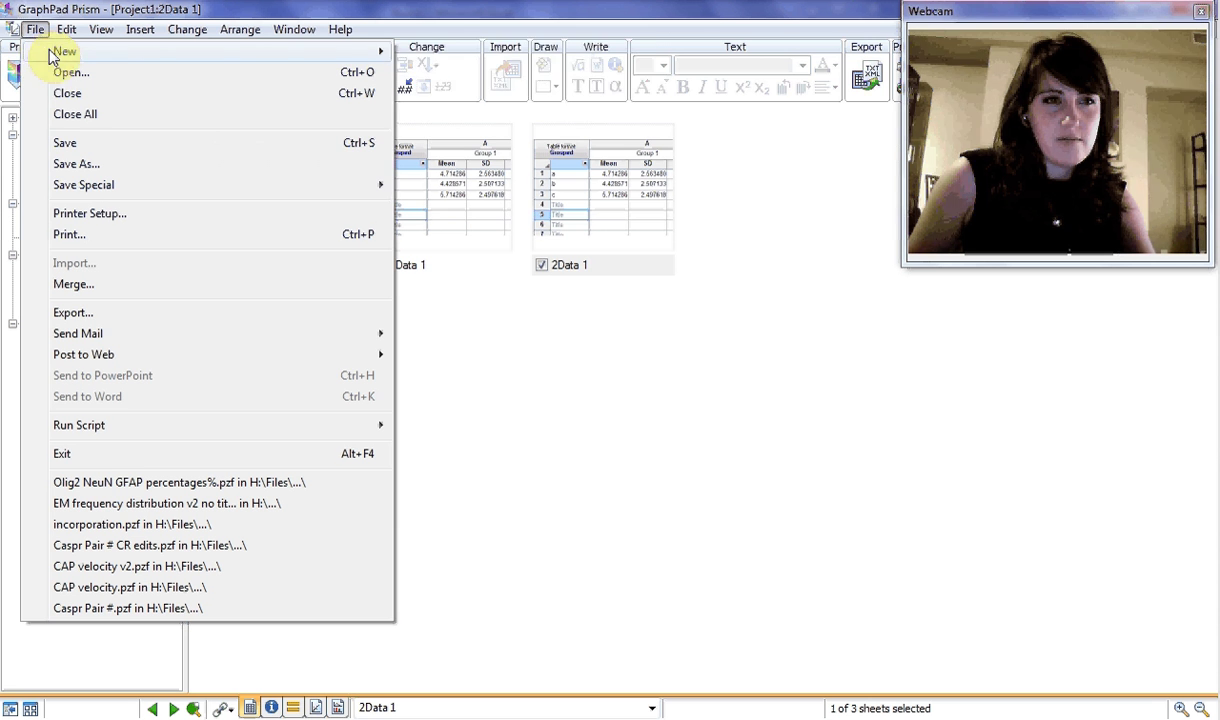
pyautogui.moveTo(55, 55)
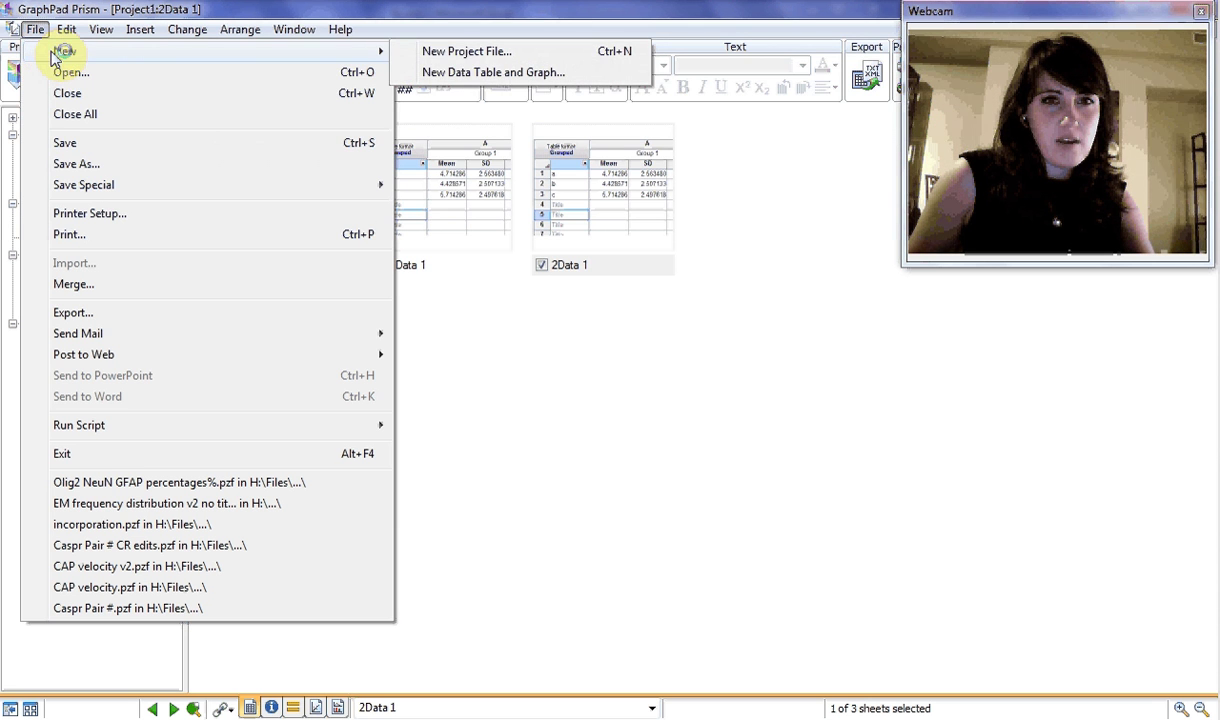
pyautogui.click(507, 71)
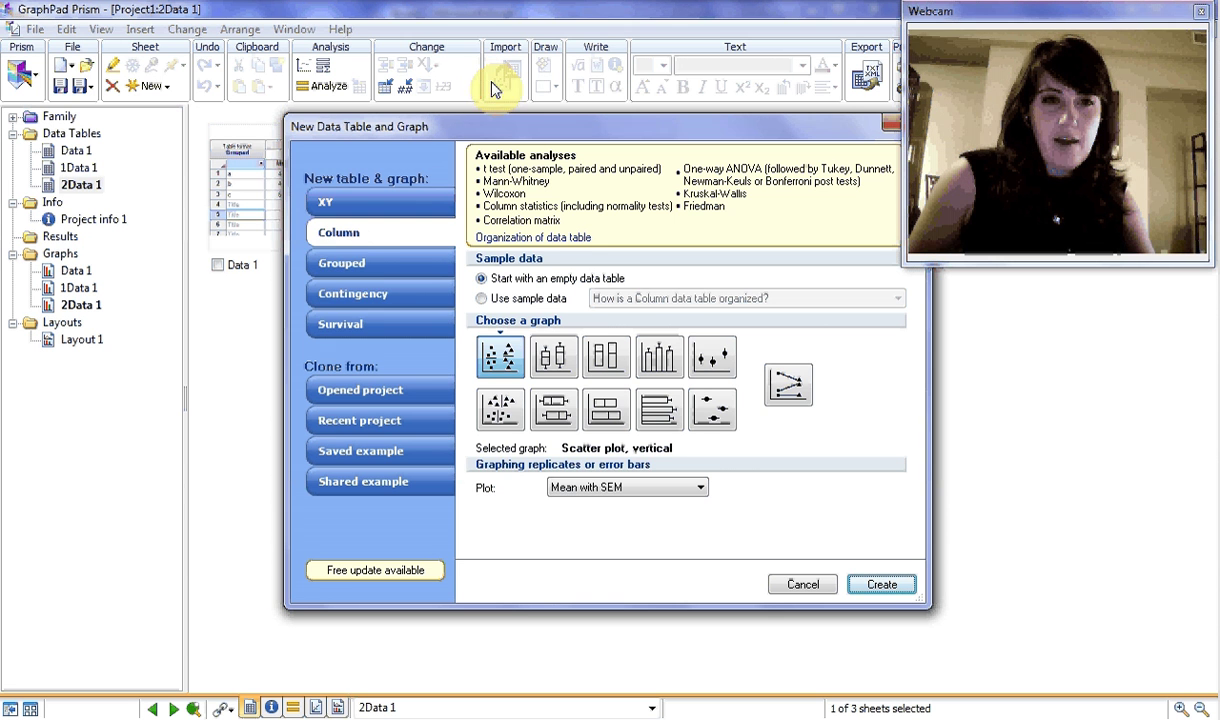
pyautogui.click(412, 260)
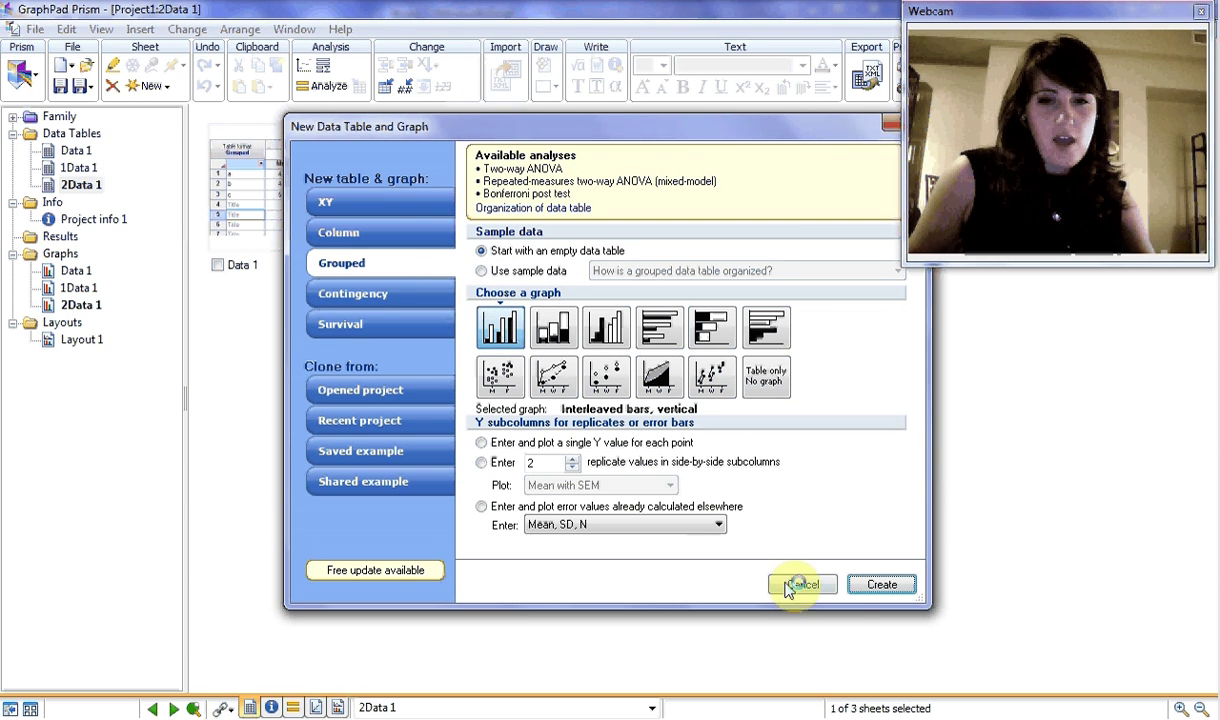
pyautogui.click(705, 526)
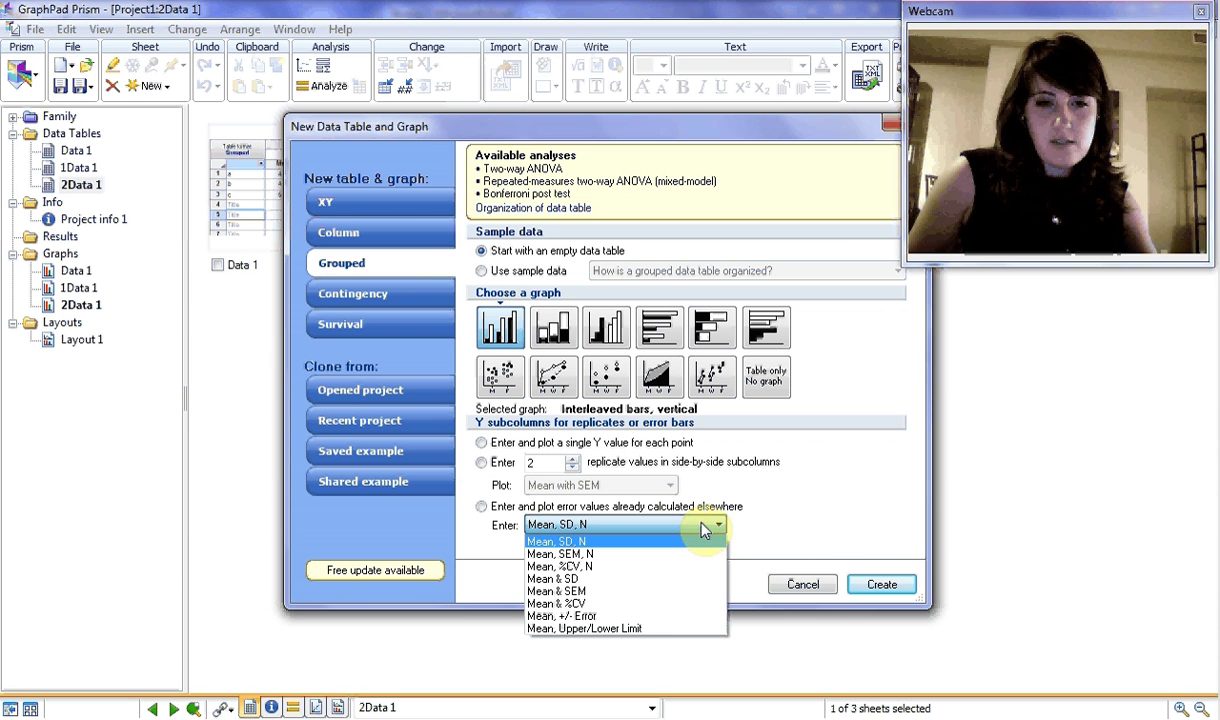
pyautogui.click(735, 497)
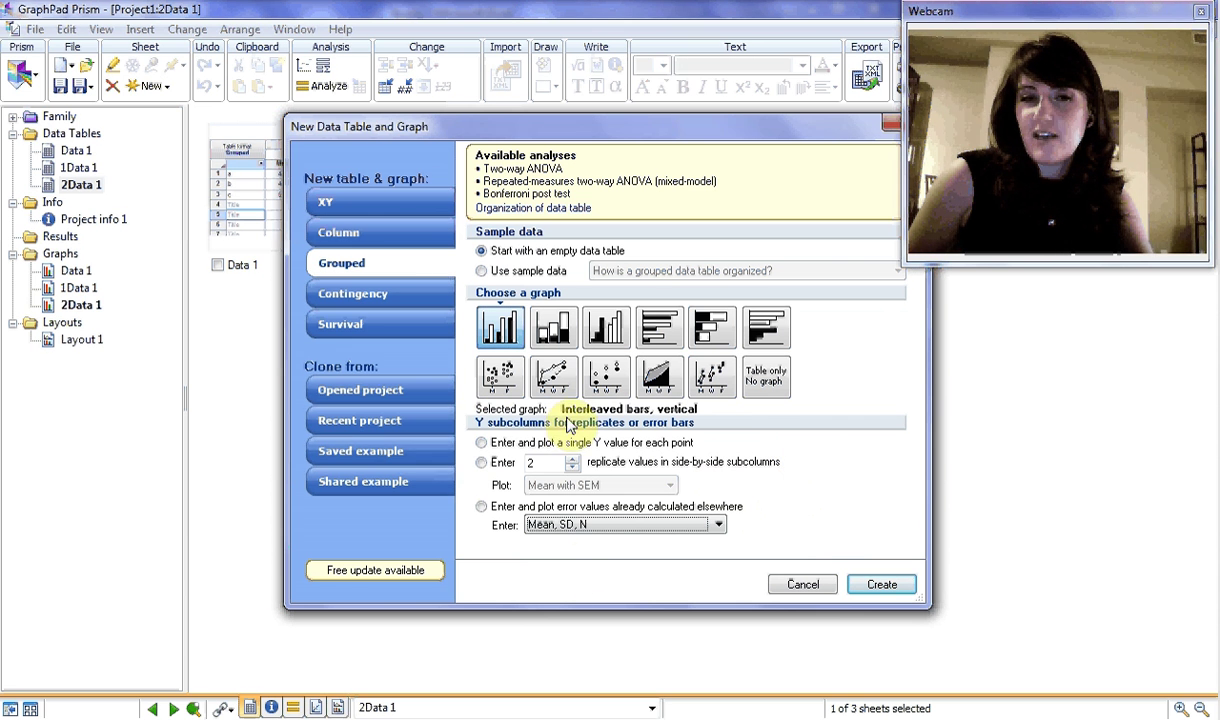
pyautogui.click(480, 443)
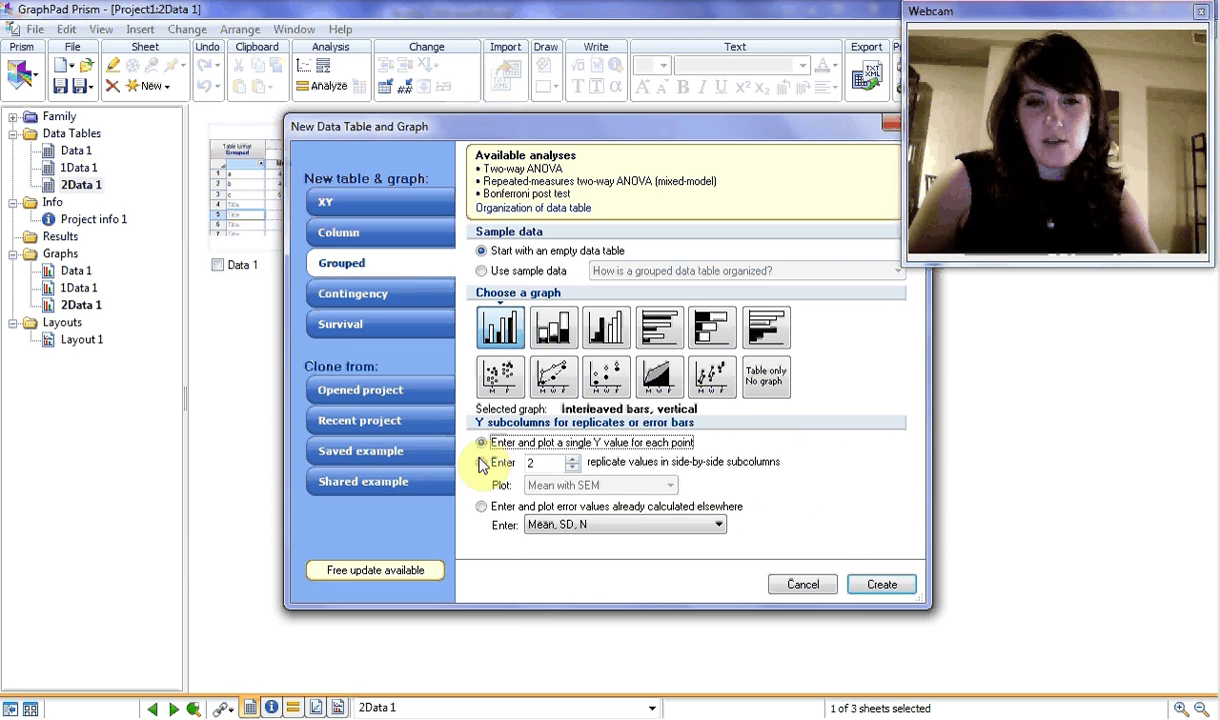
pyautogui.click(900, 588)
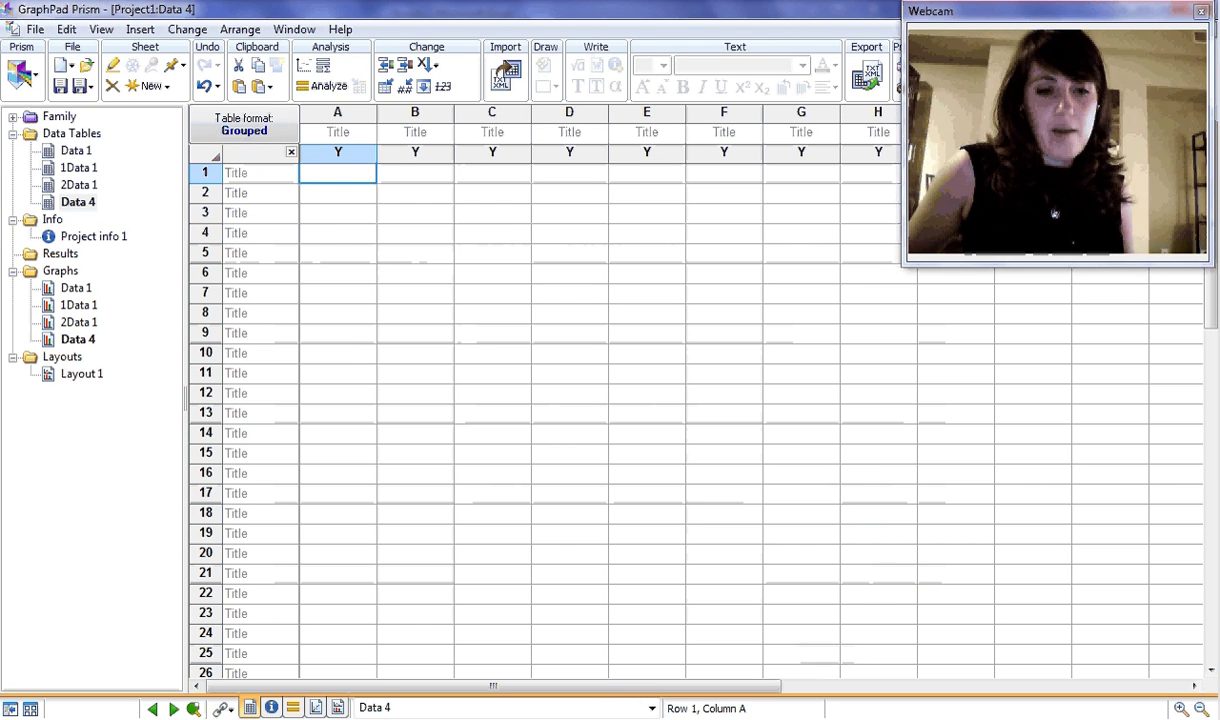
# Step: Copy cells A2:I8 from Excel and select cell A1 of Prism's Data 4 table
pyautogui.hotkey('alt', 'Tab')
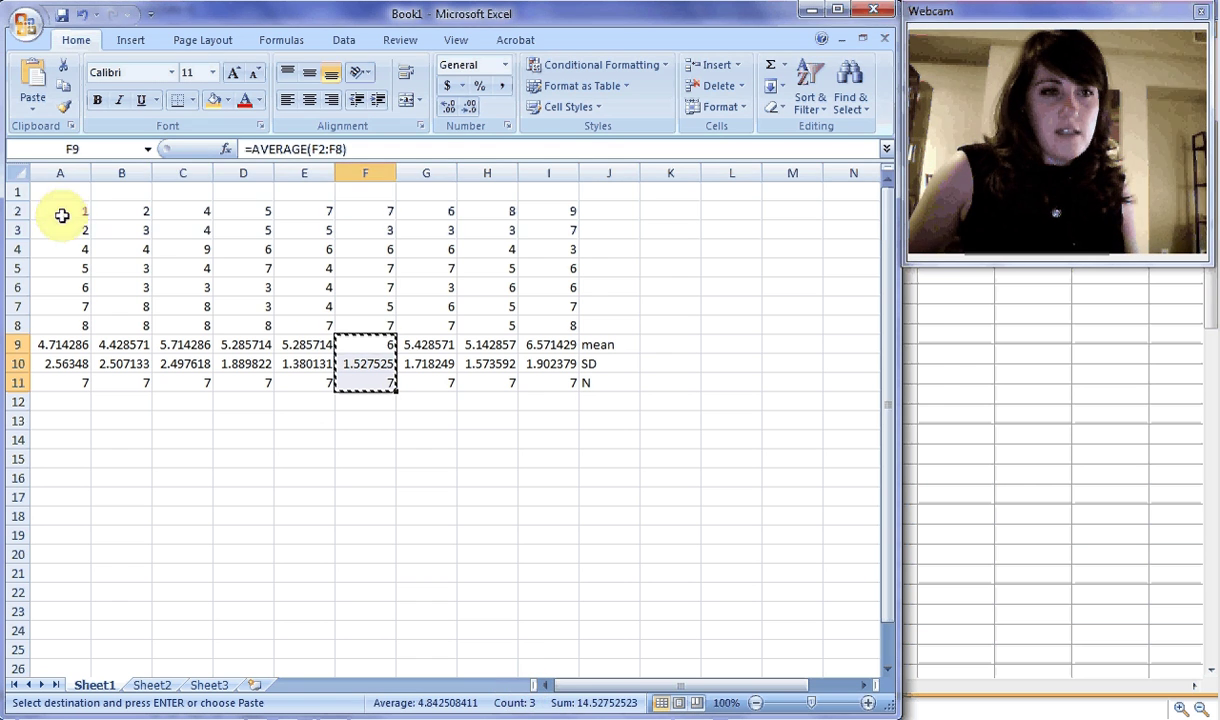
pyautogui.click(62, 208)
pyautogui.moveTo(62, 208); pyautogui.dragTo(556, 313)
pyautogui.hotkey('ctrl', 'c')
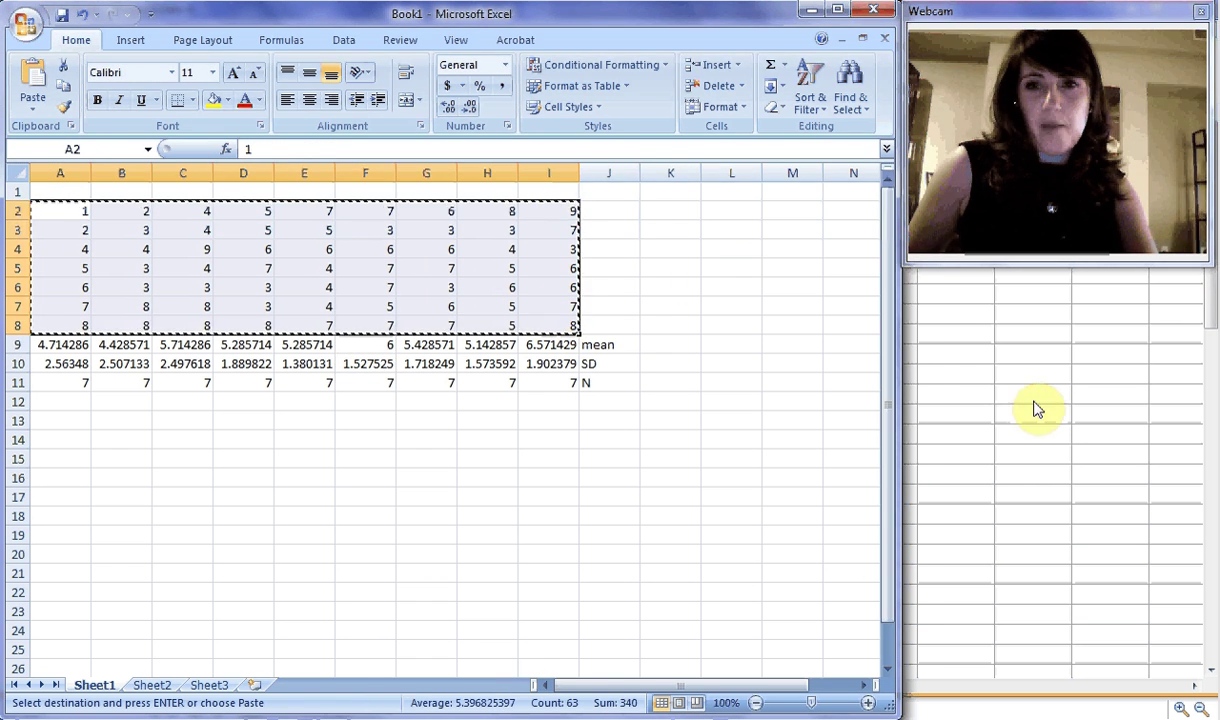
pyautogui.click(1029, 401)
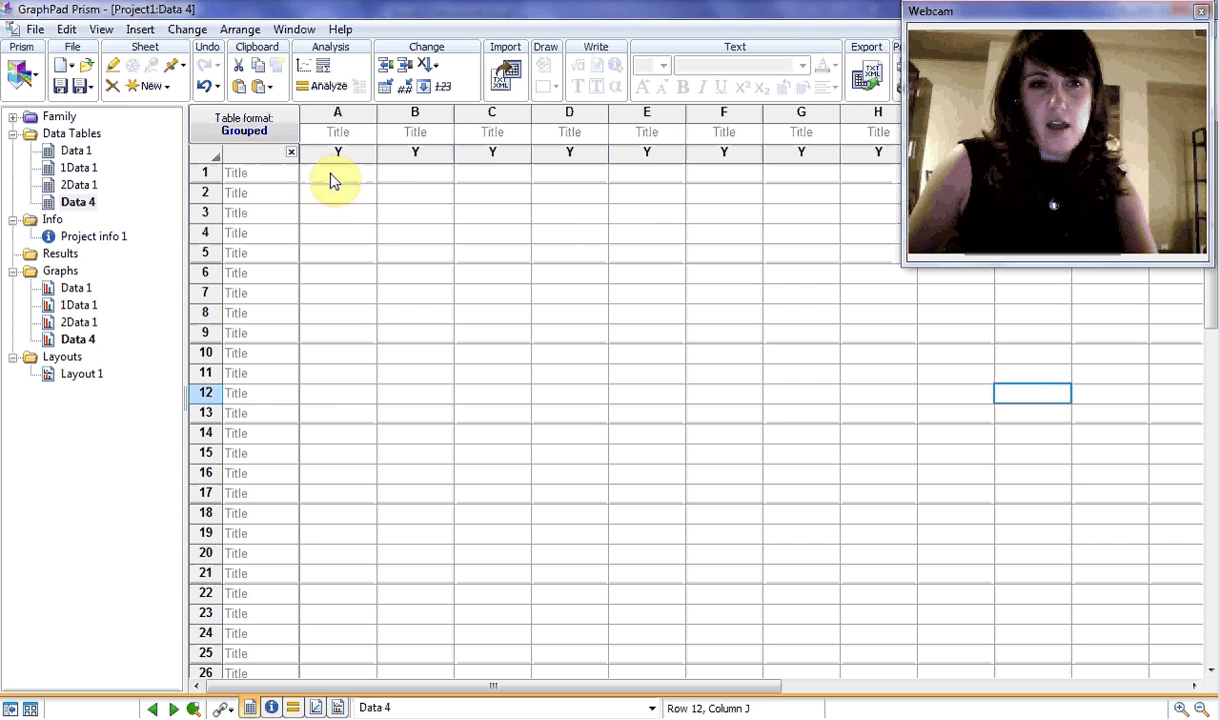
pyautogui.click(337, 177)
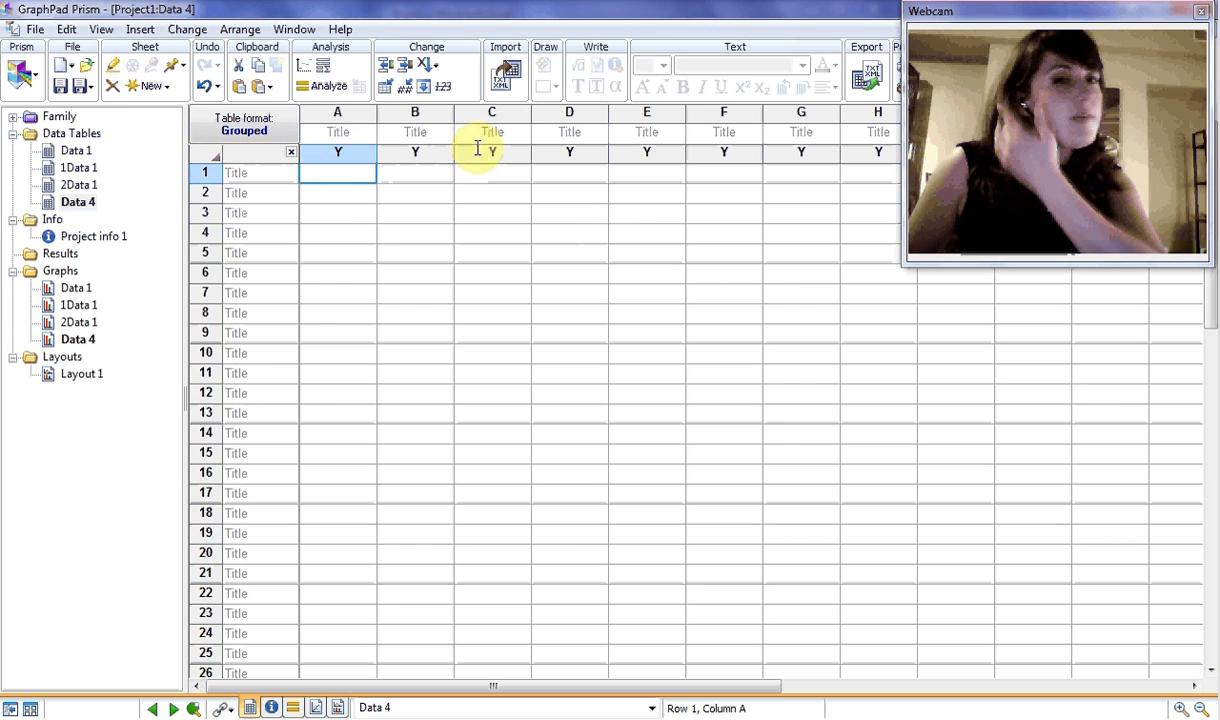
# Step: Paste the values into Data 4 and run a two-way ANOVA with Bonferroni post-tests
pyautogui.hotkey('ctrl', 'v')
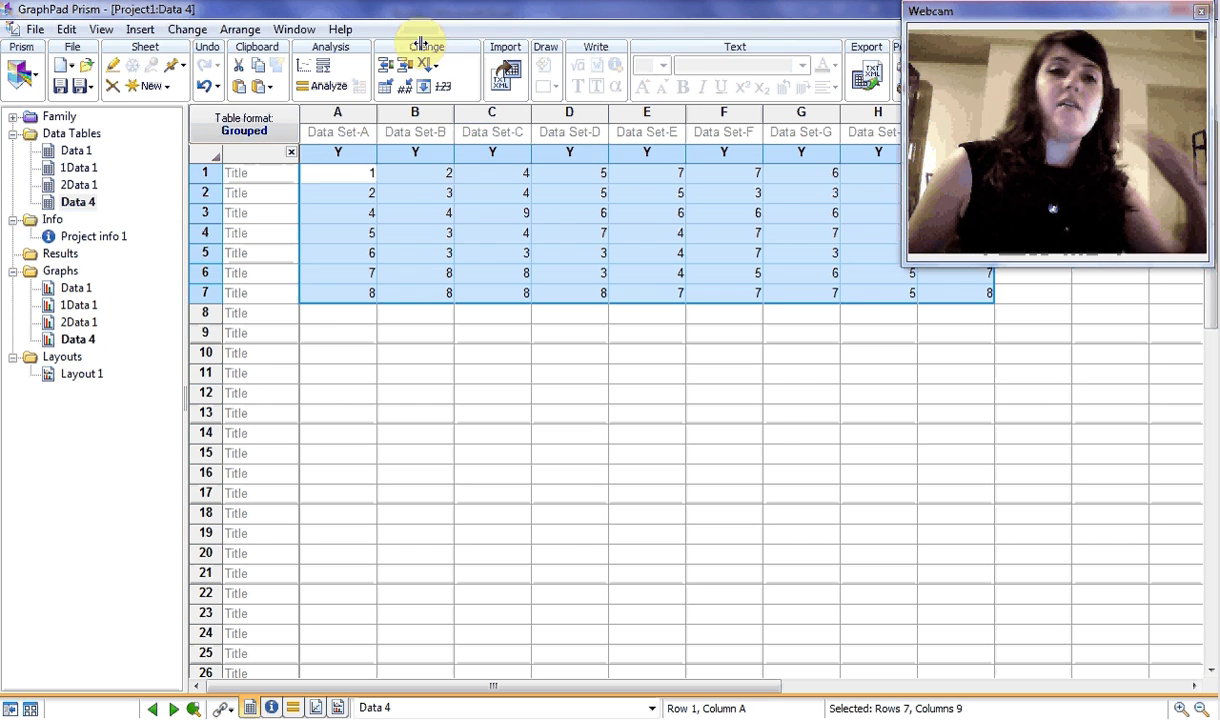
pyautogui.click(325, 88)
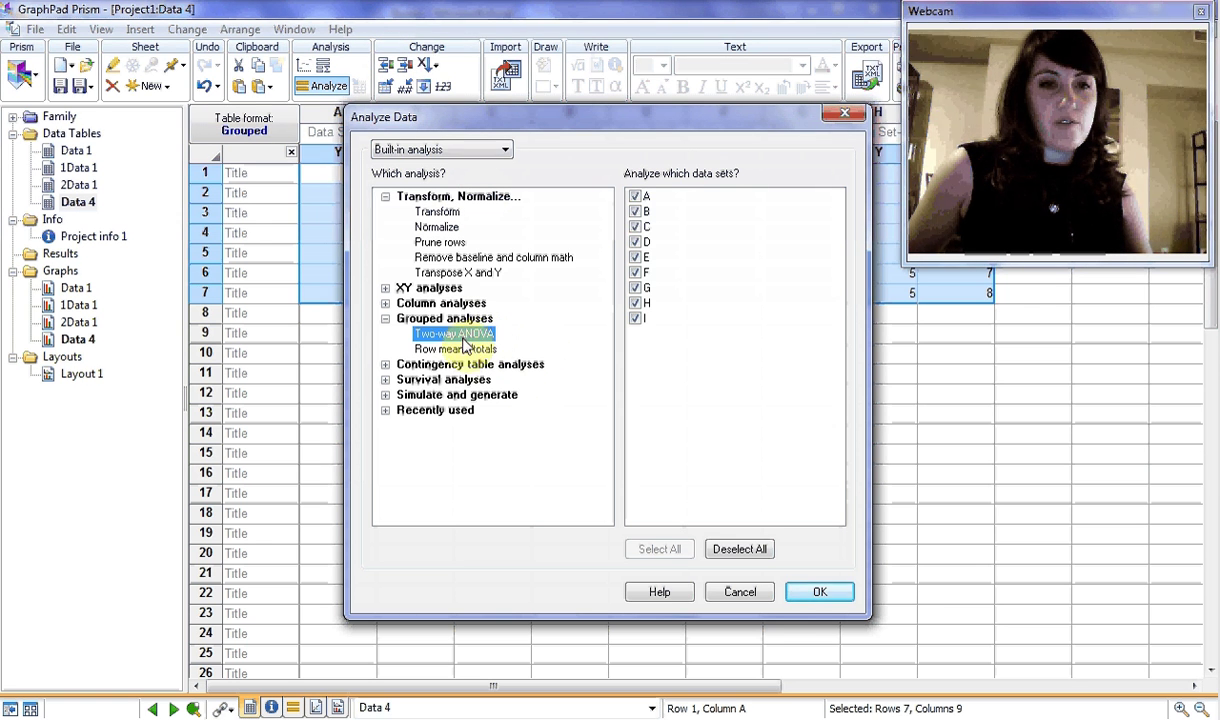
pyautogui.click(812, 595)
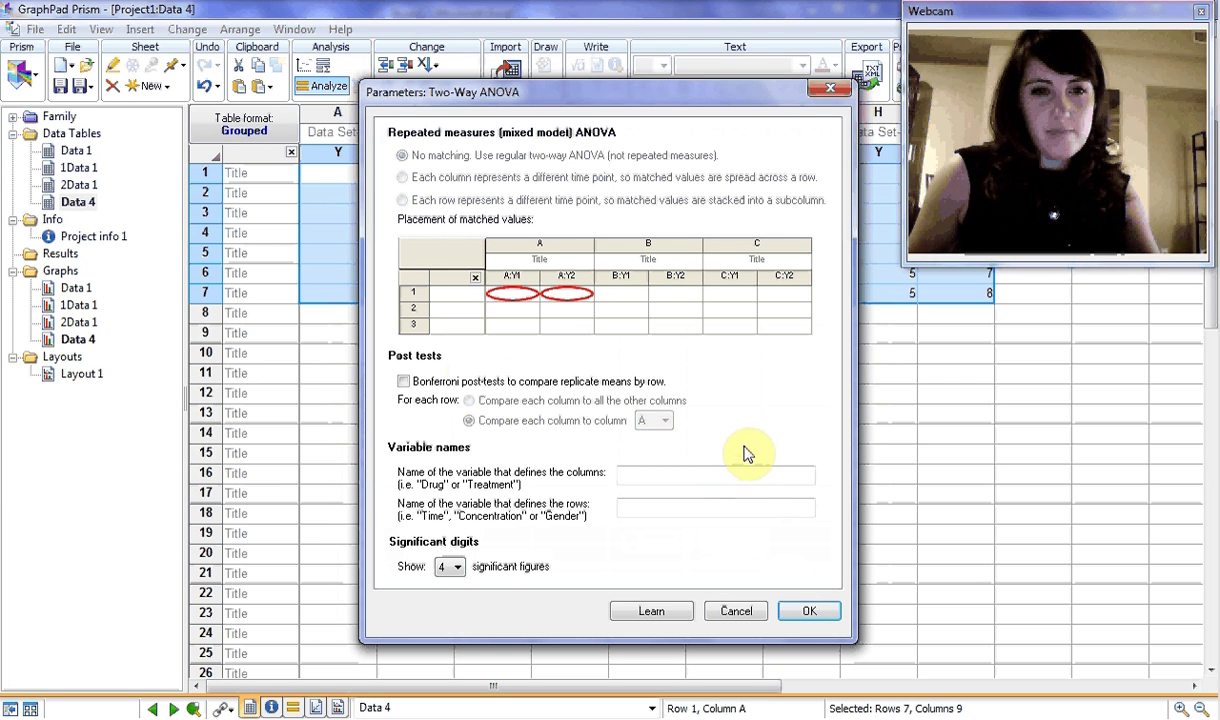
pyautogui.click(403, 381)
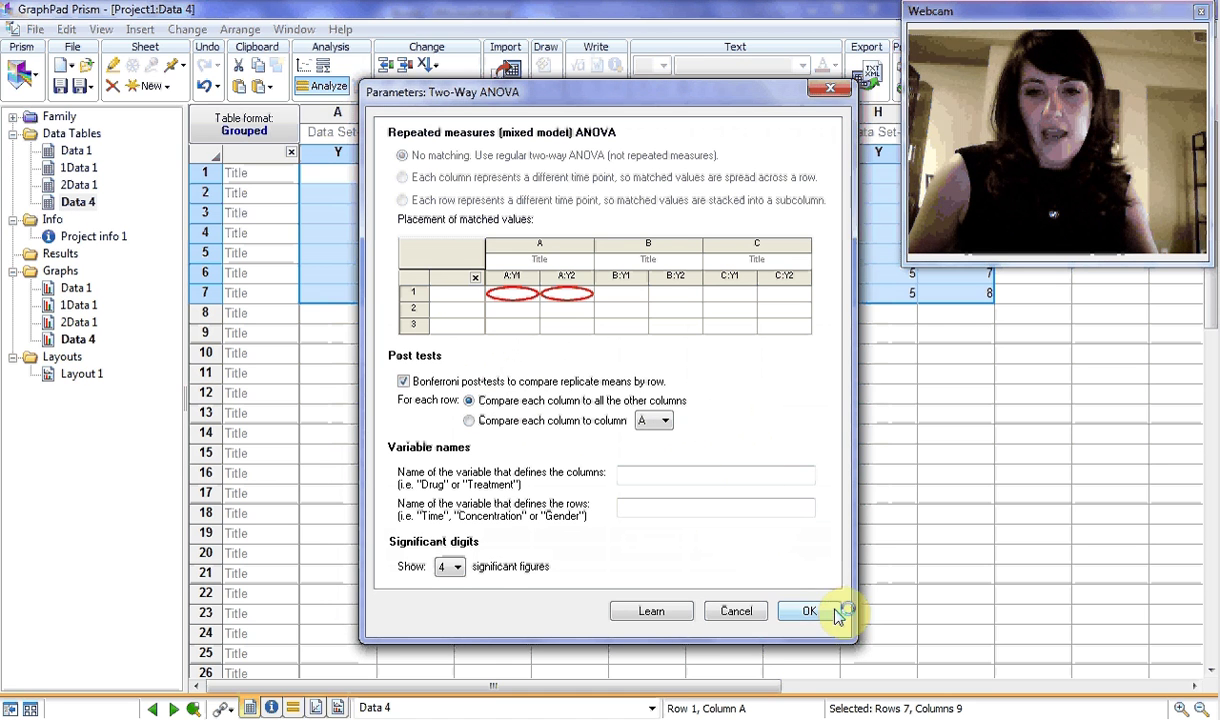
pyautogui.click(824, 613)
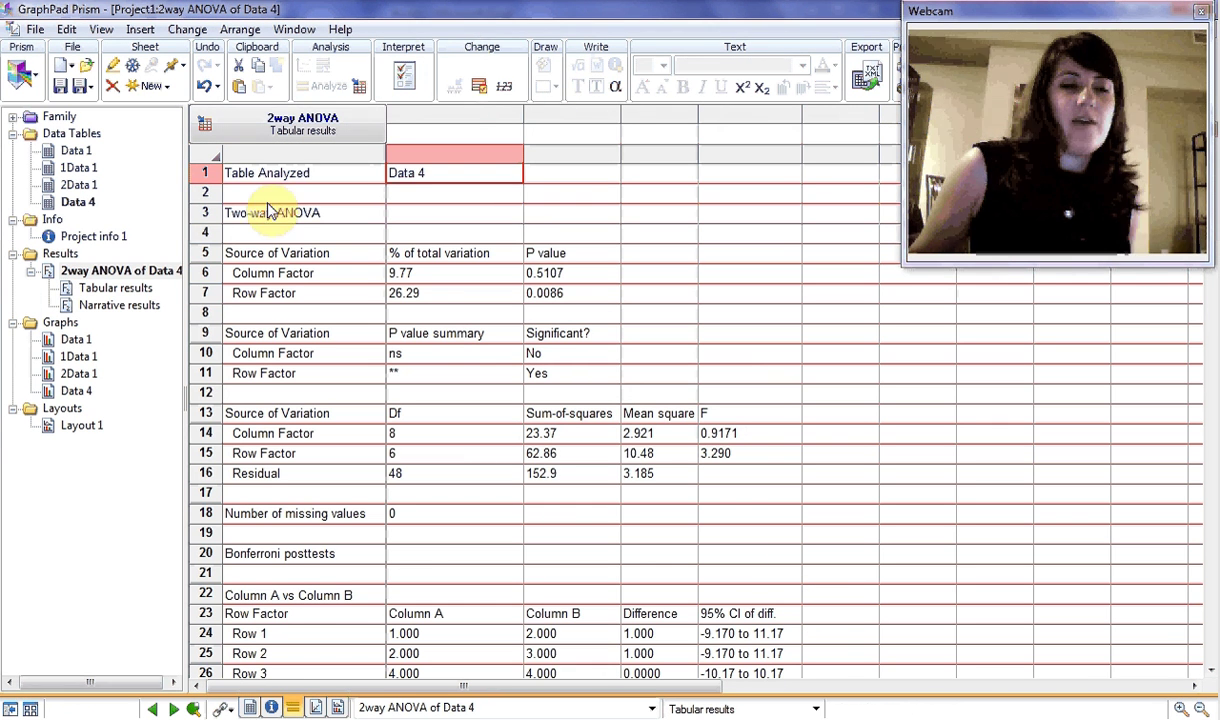
pyautogui.click(120, 271)
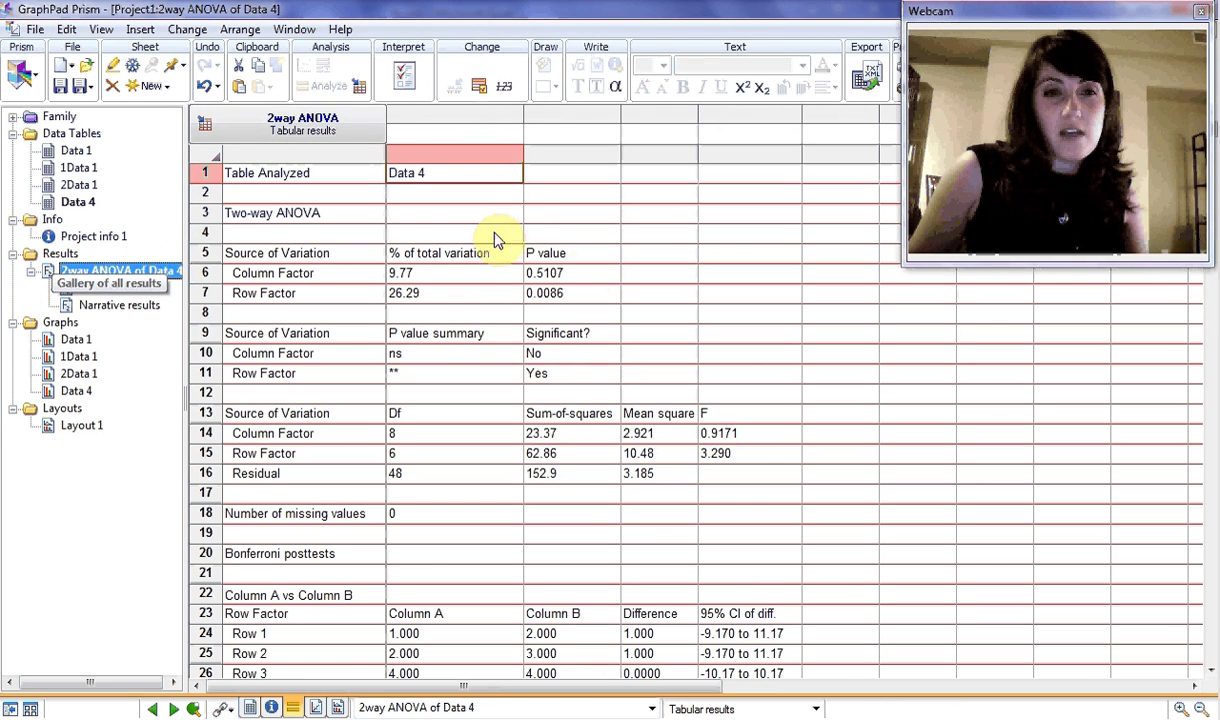
pyautogui.click(581, 277)
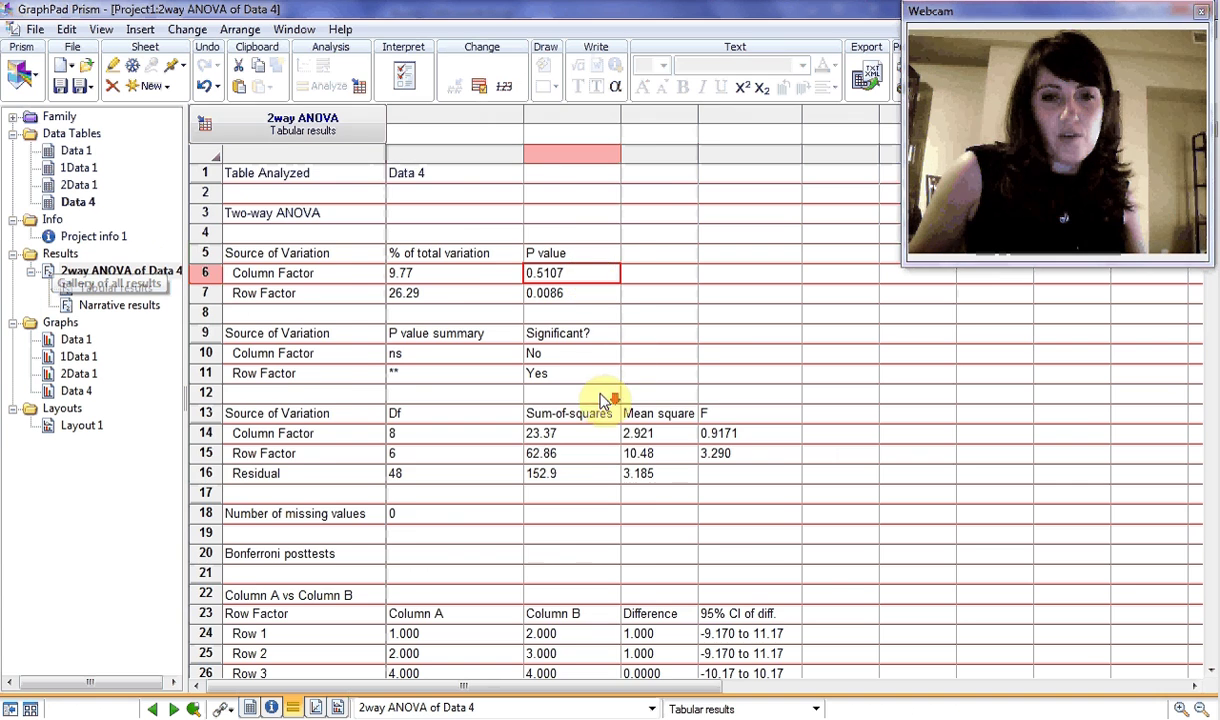
pyautogui.scroll(-1, 598, 620)
pyautogui.scroll(-2, 560, 610)
pyautogui.scroll(-5, 536, 591)
pyautogui.scroll(-4, 577, 470)
pyautogui.scroll(-7, 566, 490)
pyautogui.scroll(-3, 568, 480)
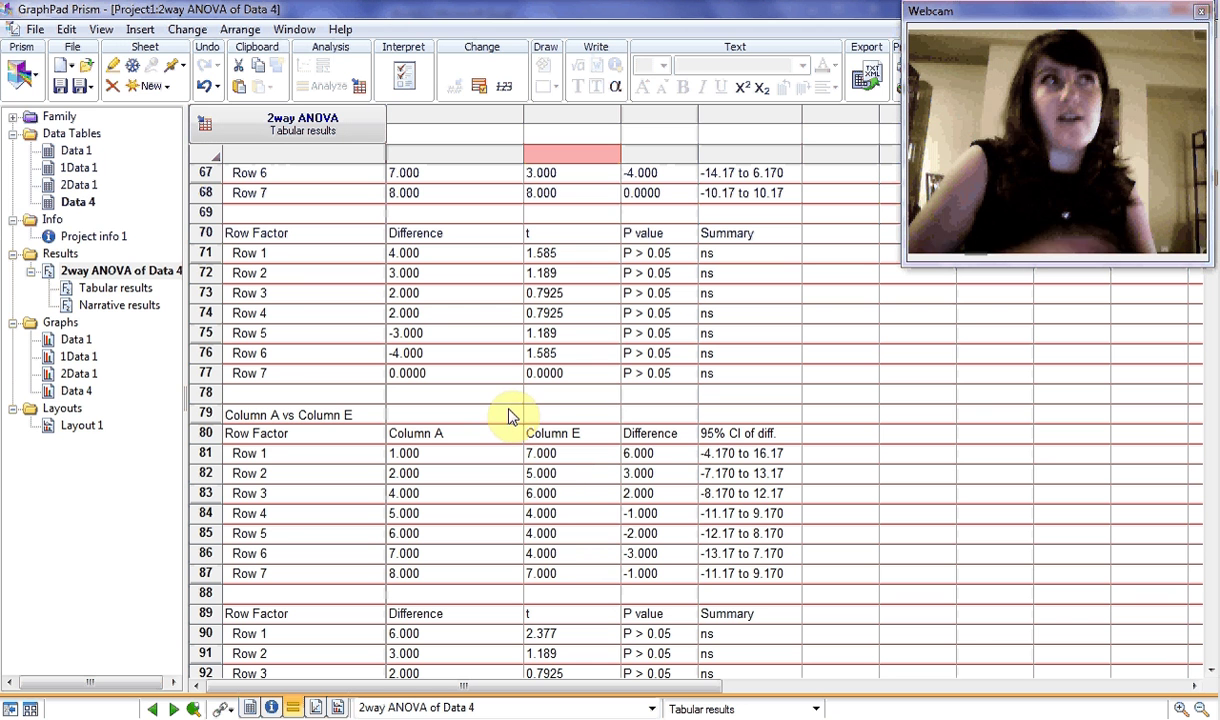
# Step: Open the 1Data 1 red grouped bar graph and send it to the Word thesis with File > Send to Word
pyautogui.click(76, 355)
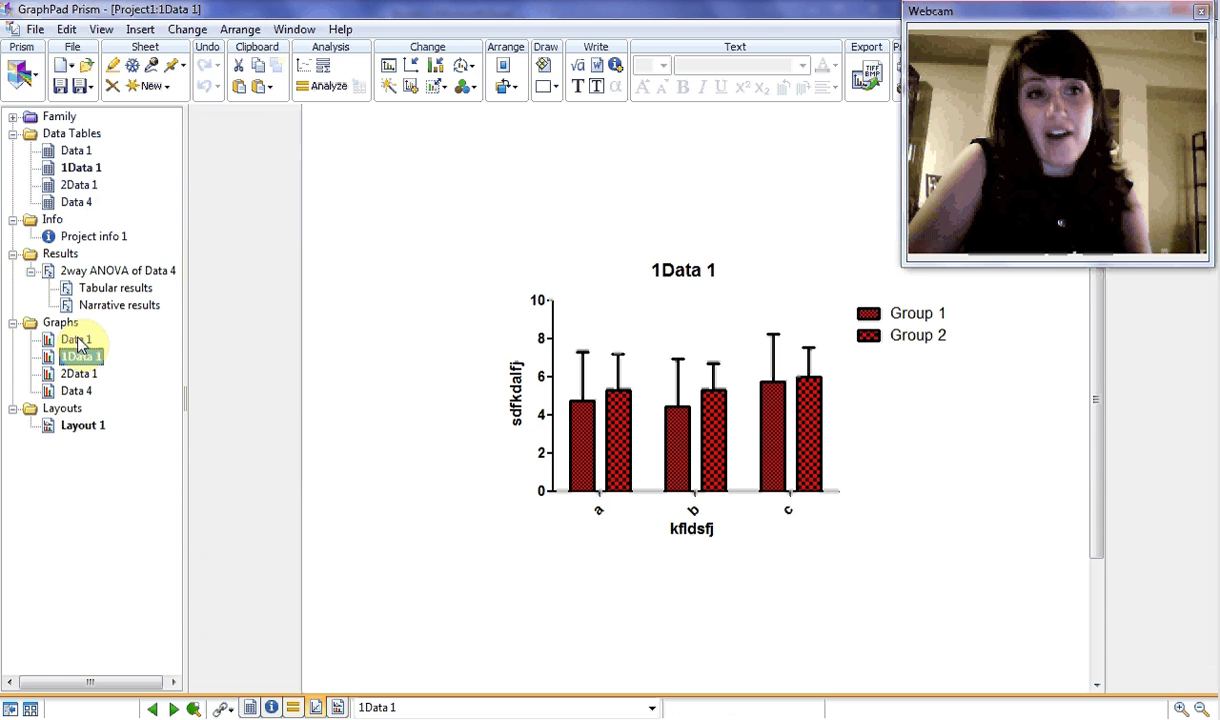
pyautogui.moveTo(80, 343)
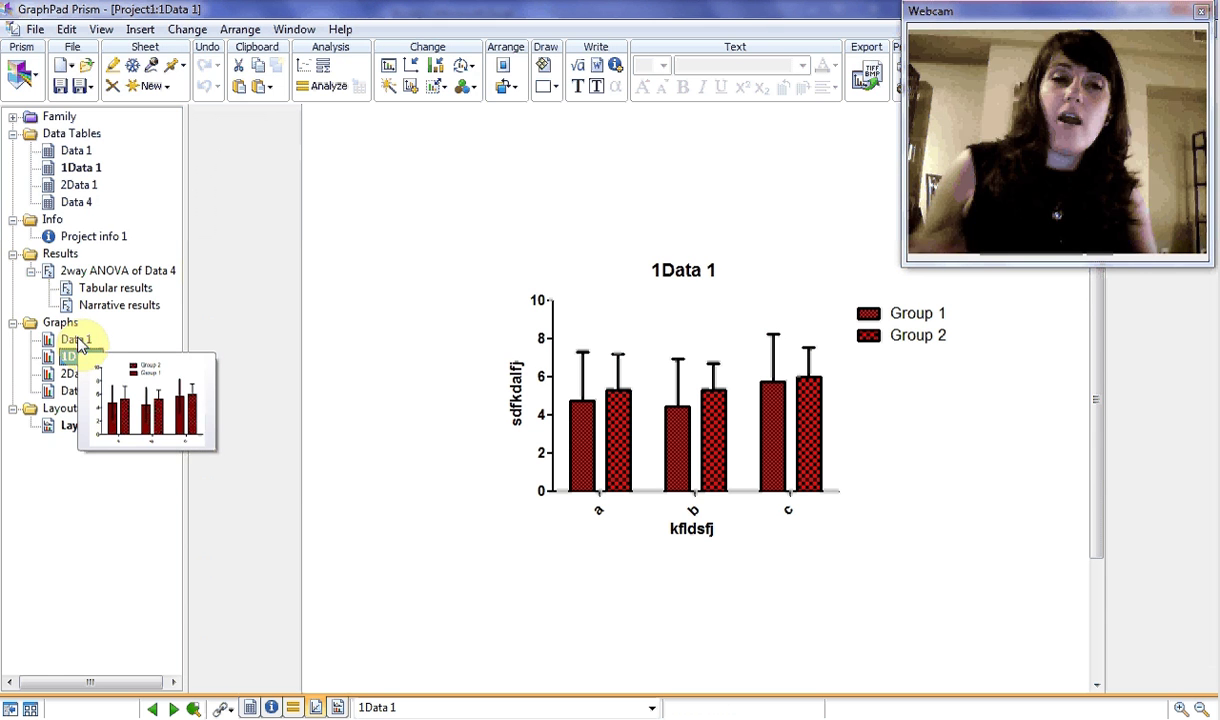
pyautogui.click(35, 30)
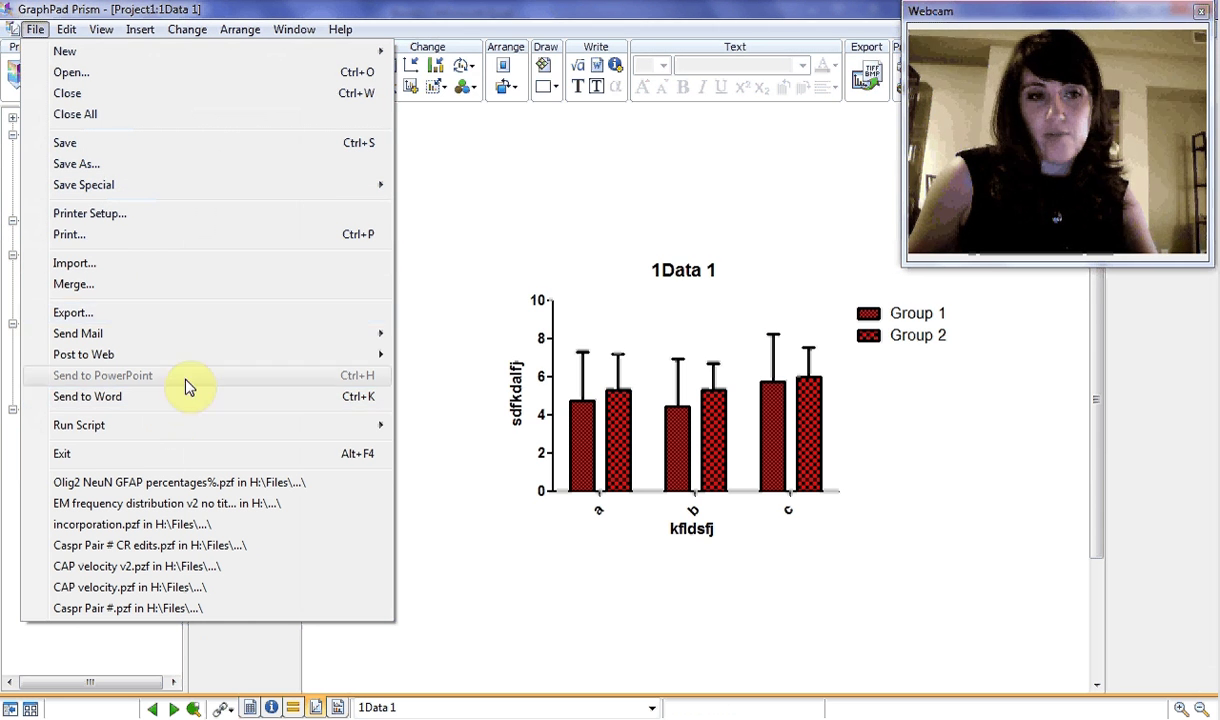
pyautogui.click(169, 393)
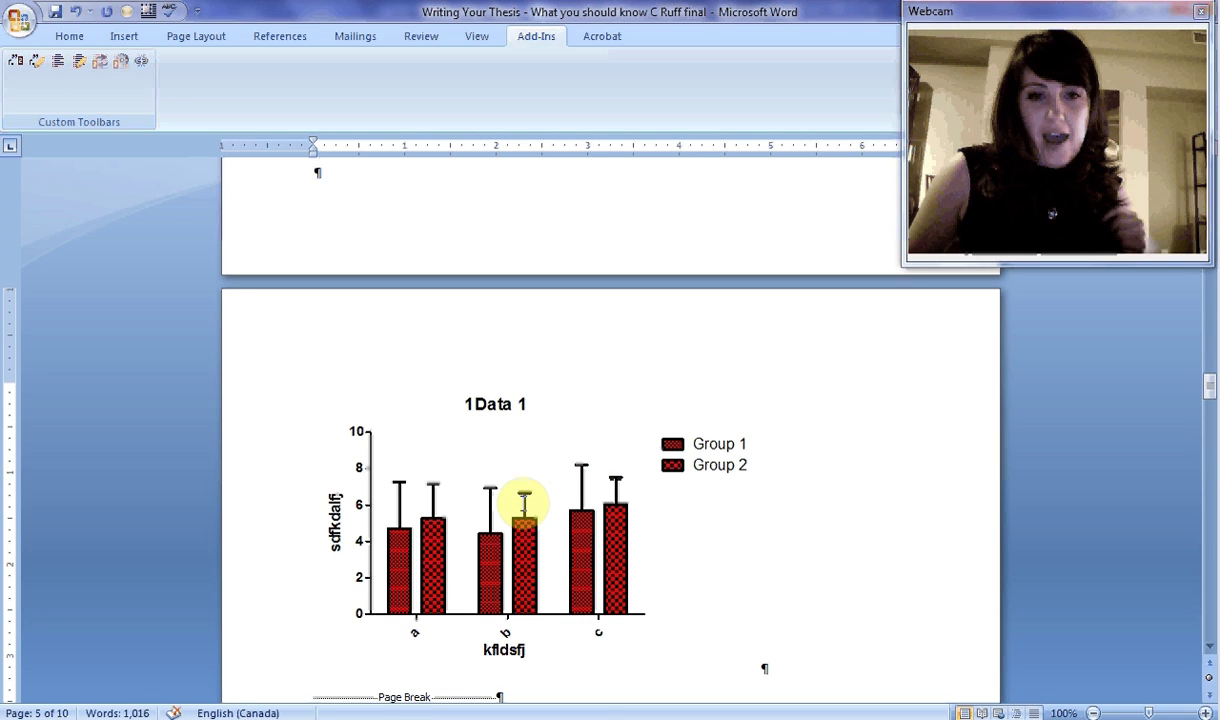
# Step: Open the pasted 1Data 1 graph for editing in Prism, then close Prism to return to Word
pyautogui.click(522, 508)
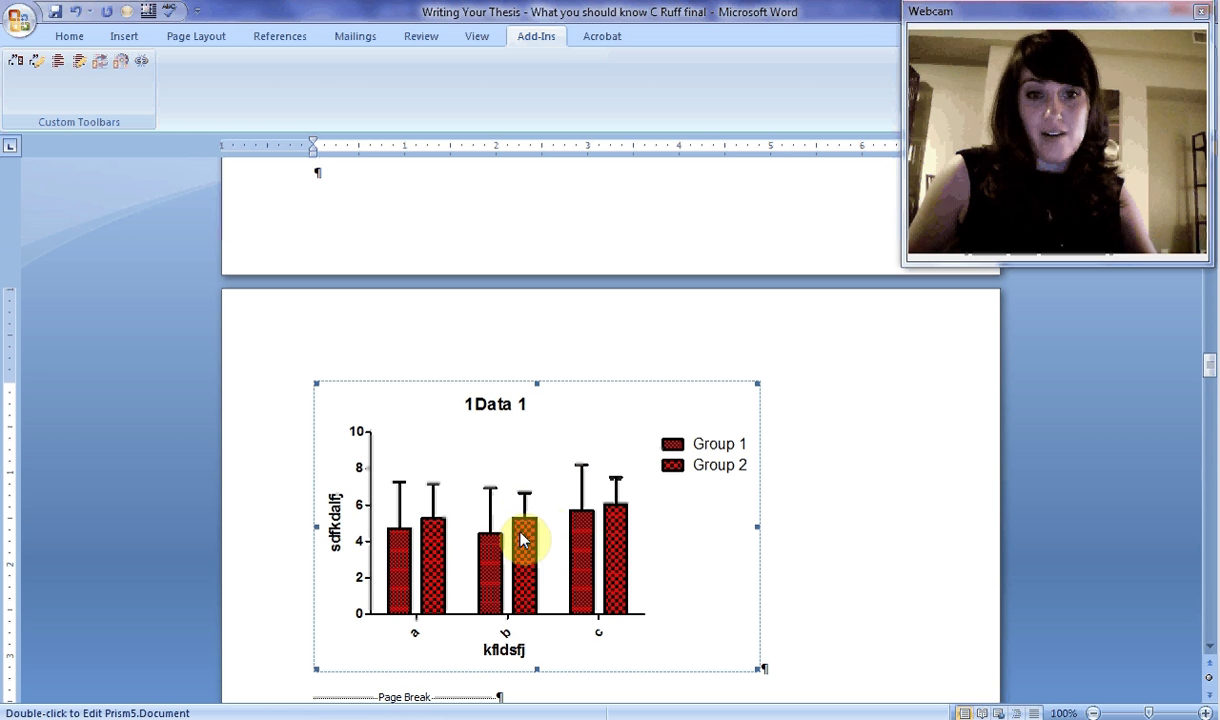
pyautogui.doubleClick(519, 532)
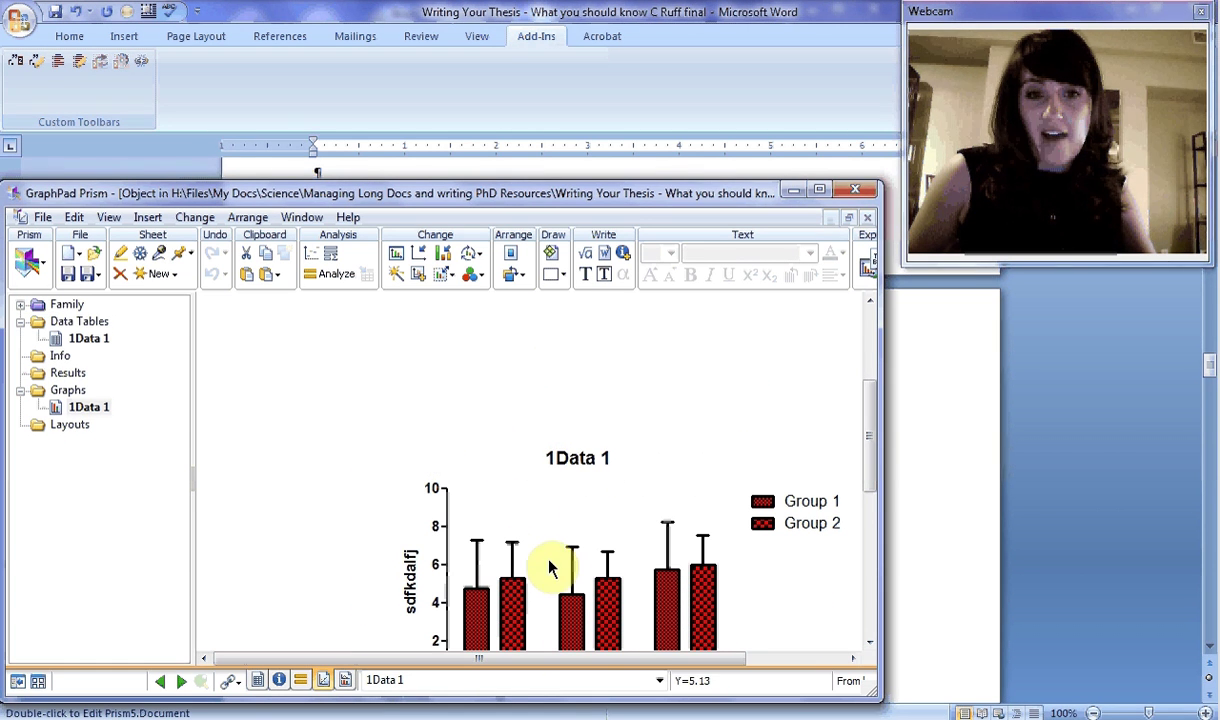
pyautogui.click(856, 193)
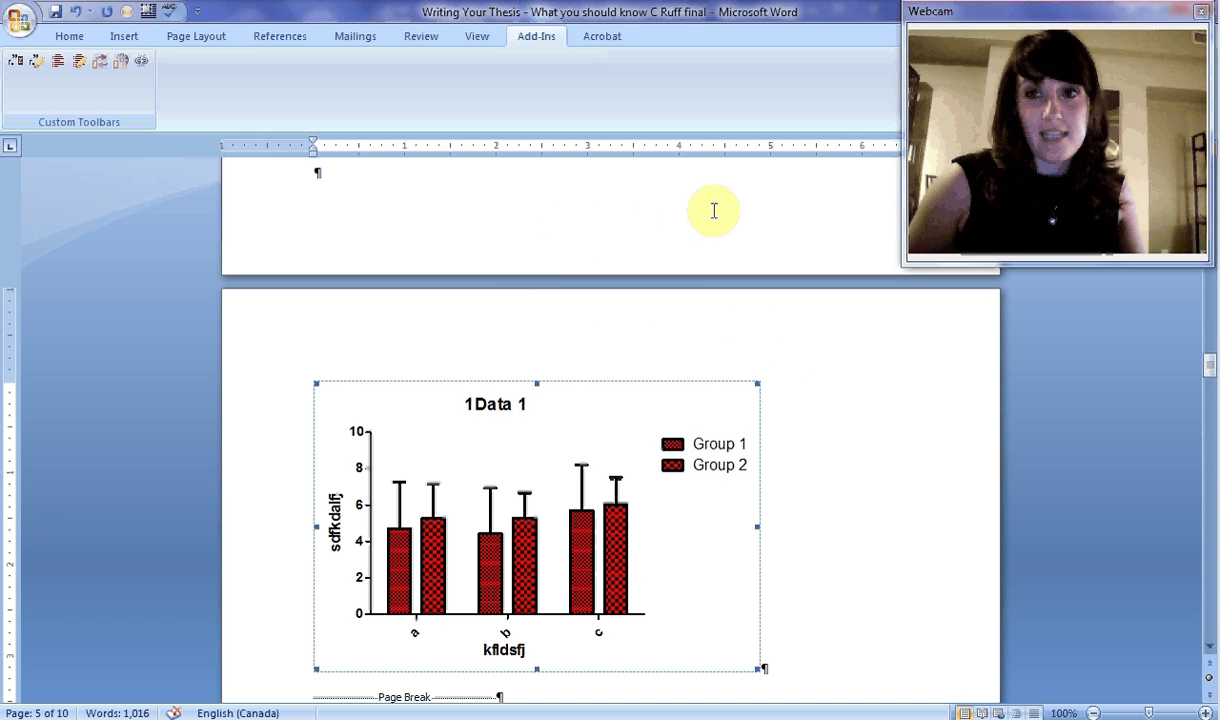
# Step: Beside the chart, apply the No Spacing style and type 'Figure 7 graph'
pyautogui.scroll(8, 714, 210)
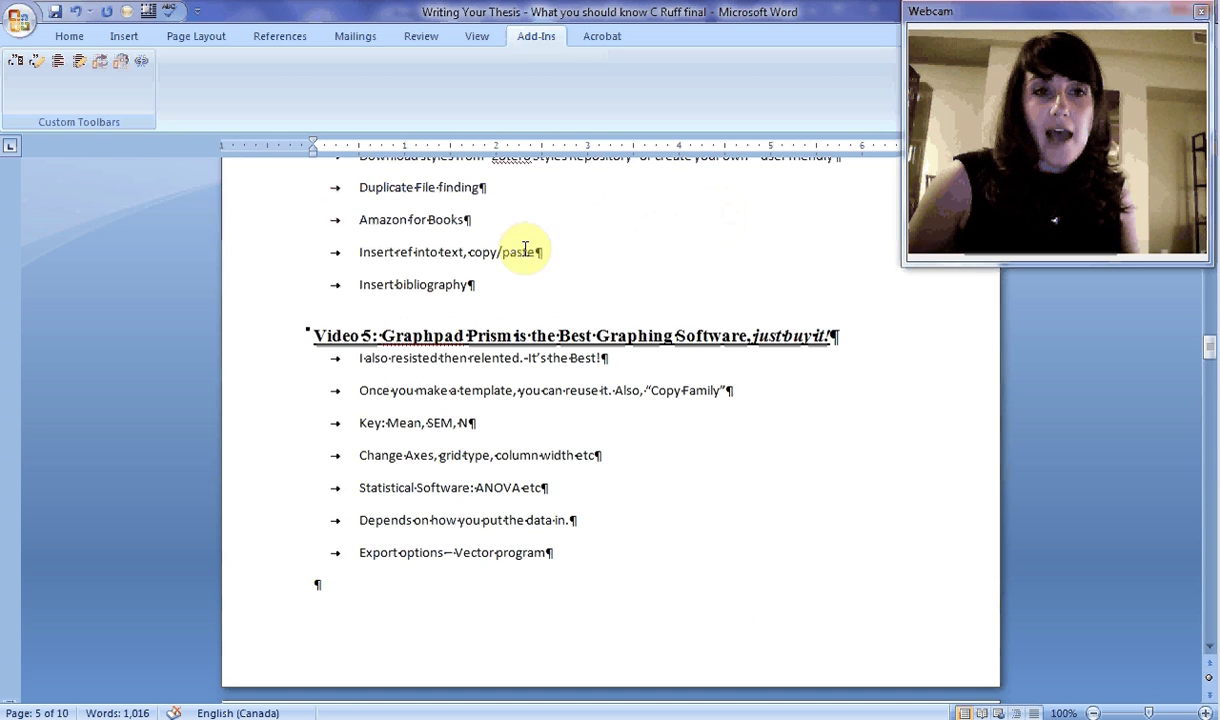
pyautogui.scroll(-15, 609, 377)
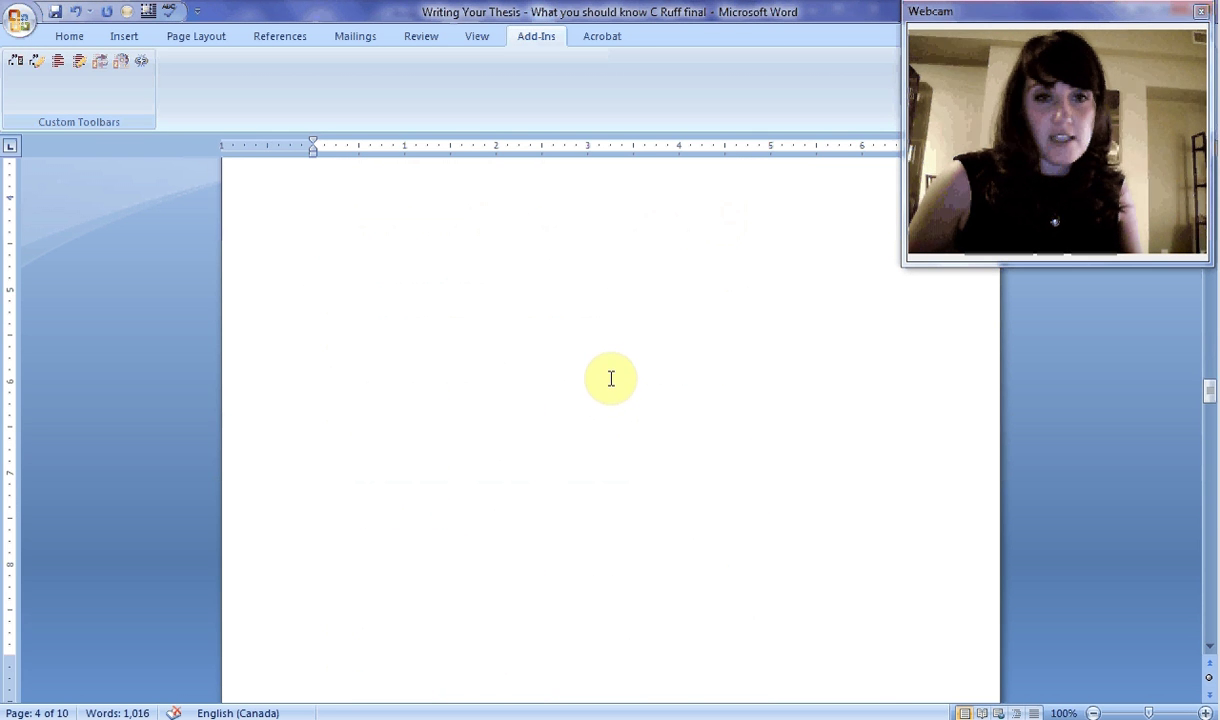
pyautogui.scroll(-10, 609, 377)
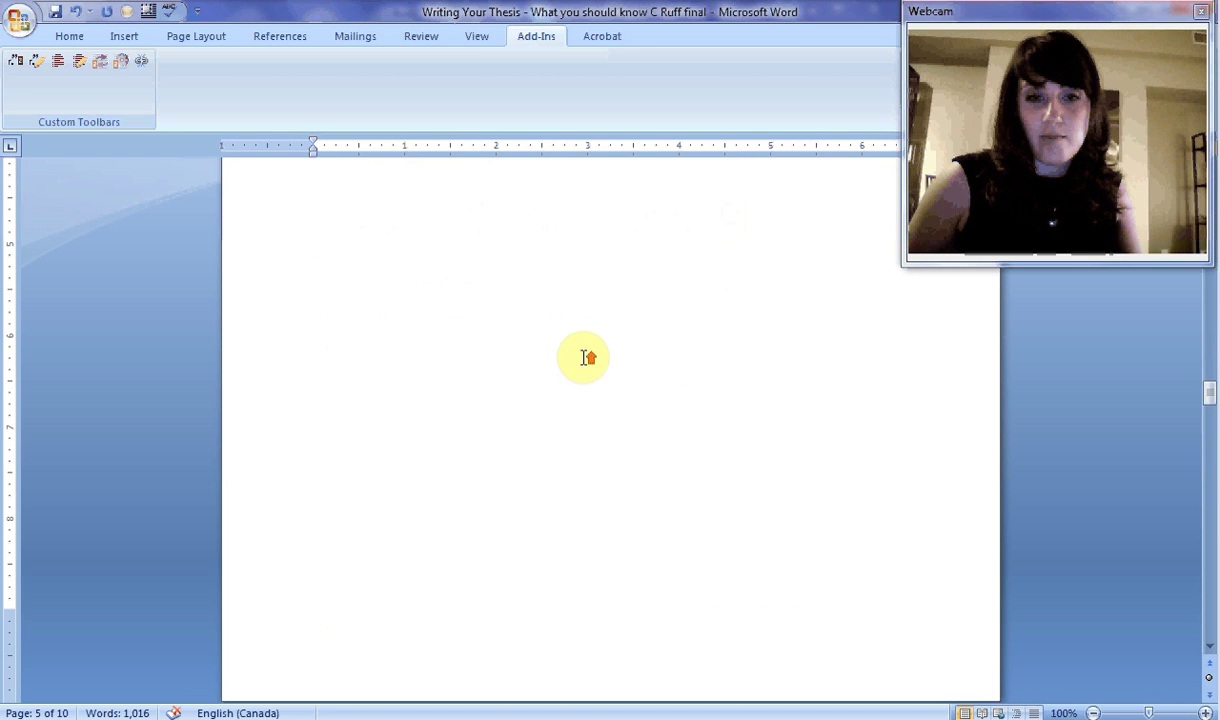
pyautogui.scroll(5, 584, 357)
pyautogui.scroll(-4, 643, 556)
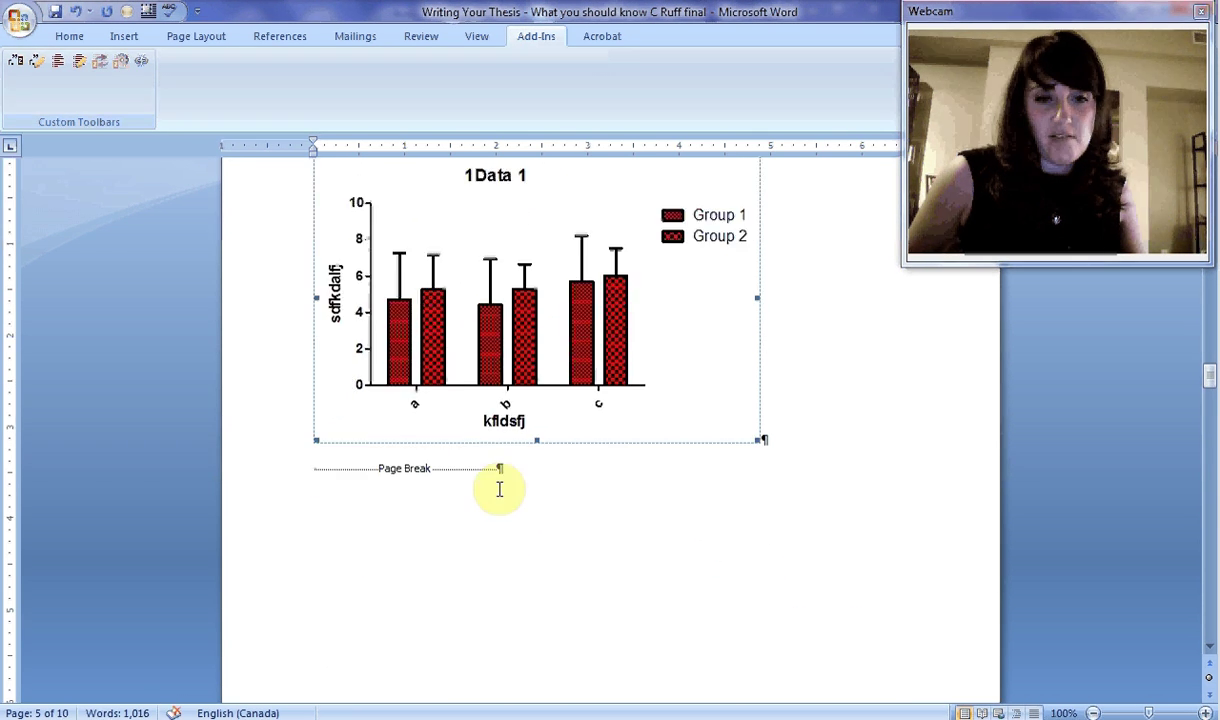
pyautogui.click(308, 447)
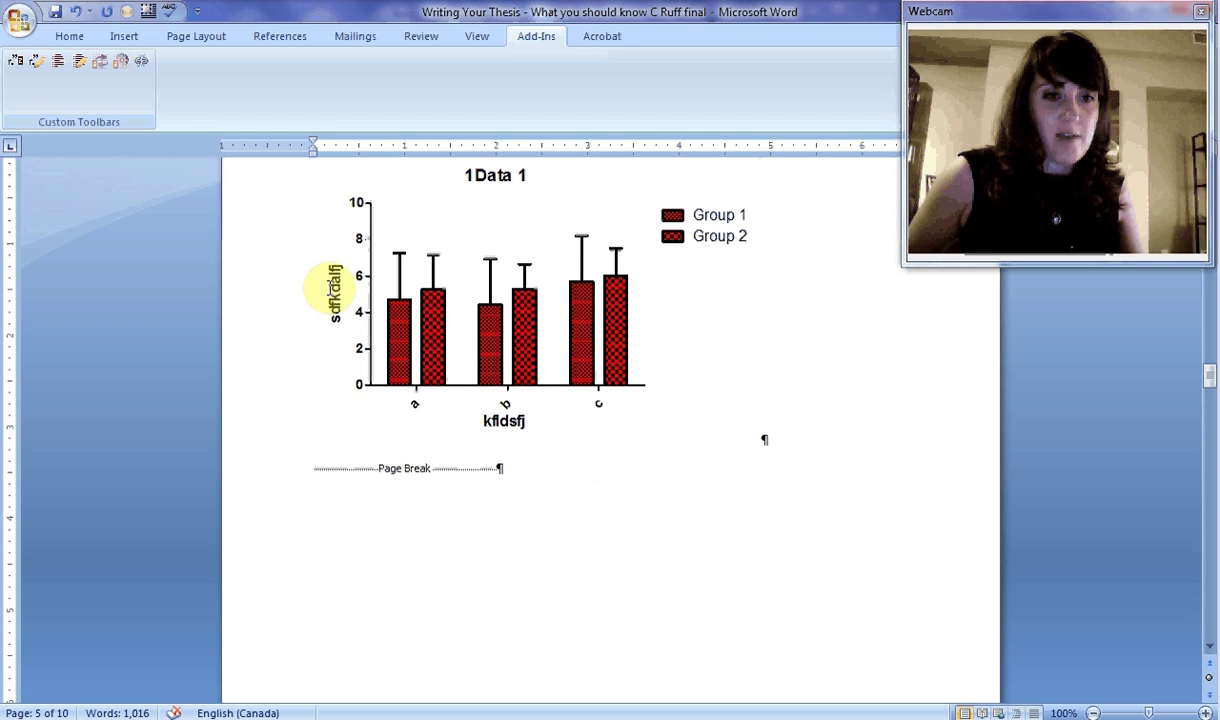
pyautogui.click(71, 35)
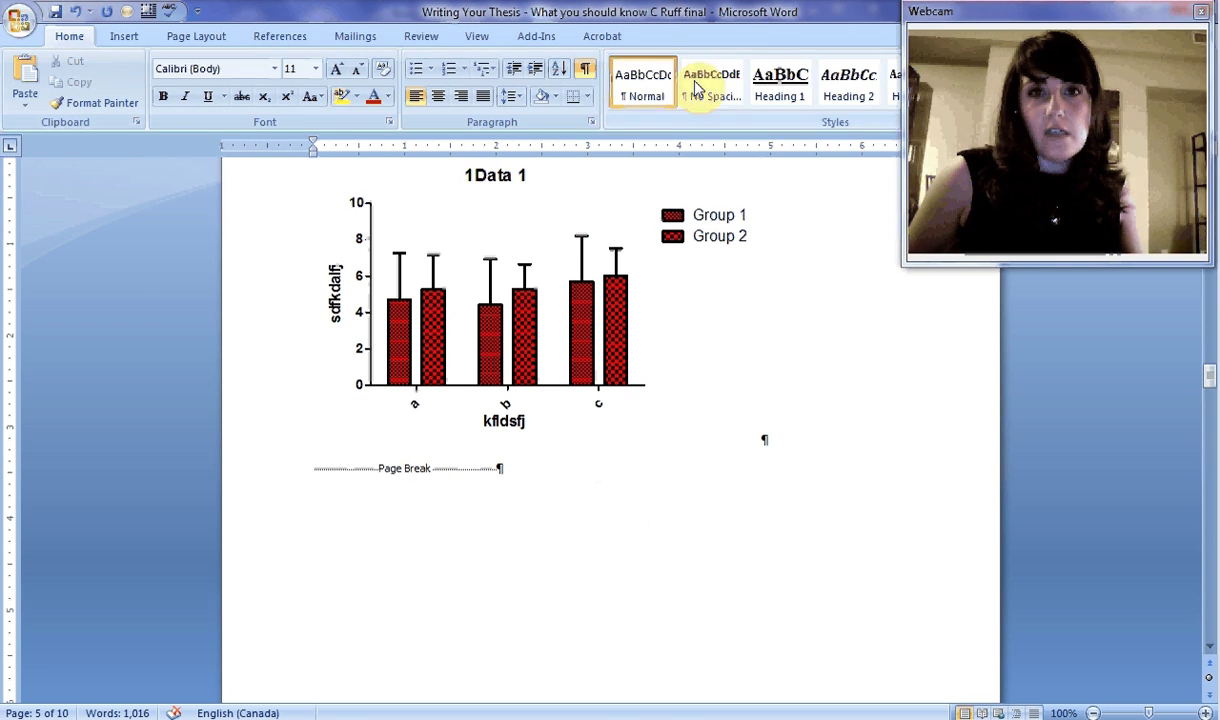
pyautogui.click(710, 90)
pyautogui.write('firg')
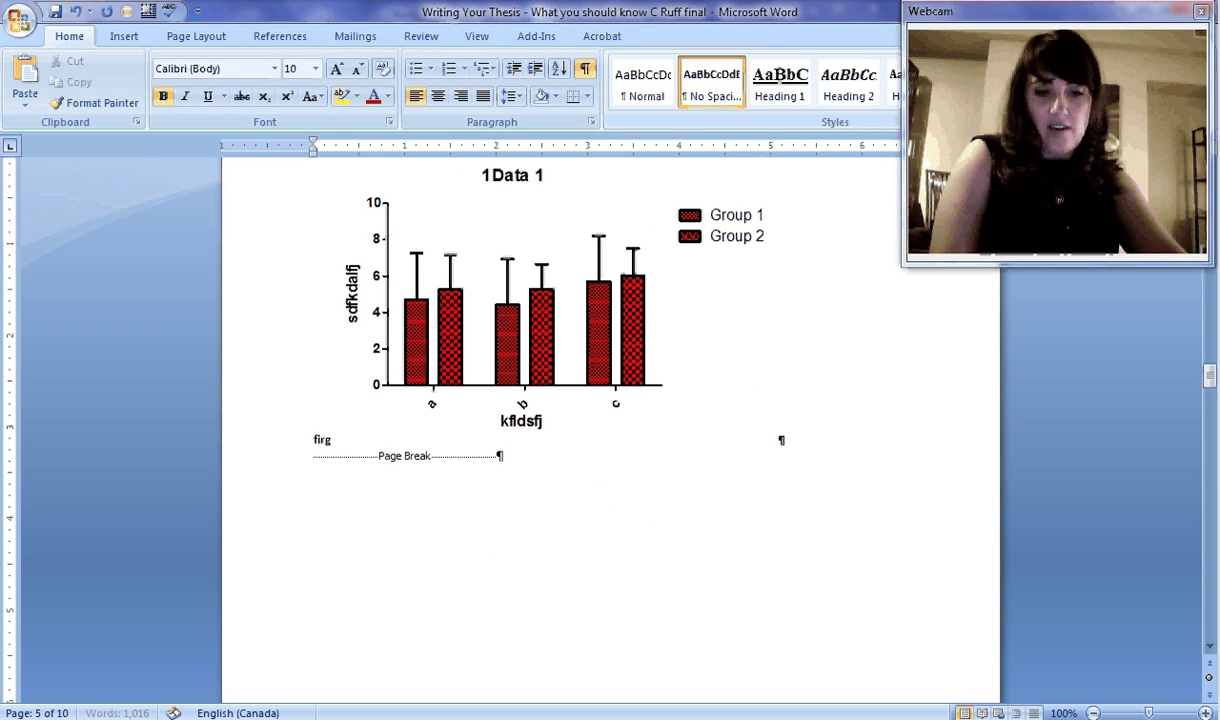
pyautogui.press('BackSpace')
pyautogui.press('BackSpace')
pyautogui.write('gure 7')
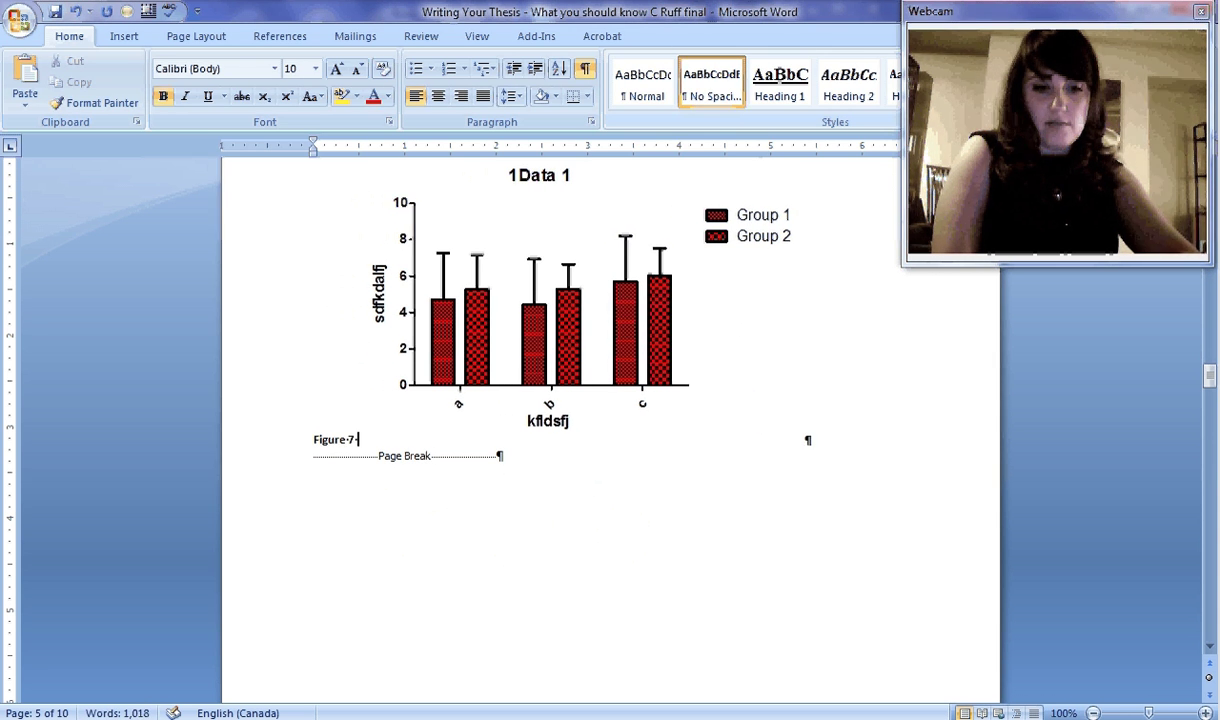
pyautogui.write(' graph')
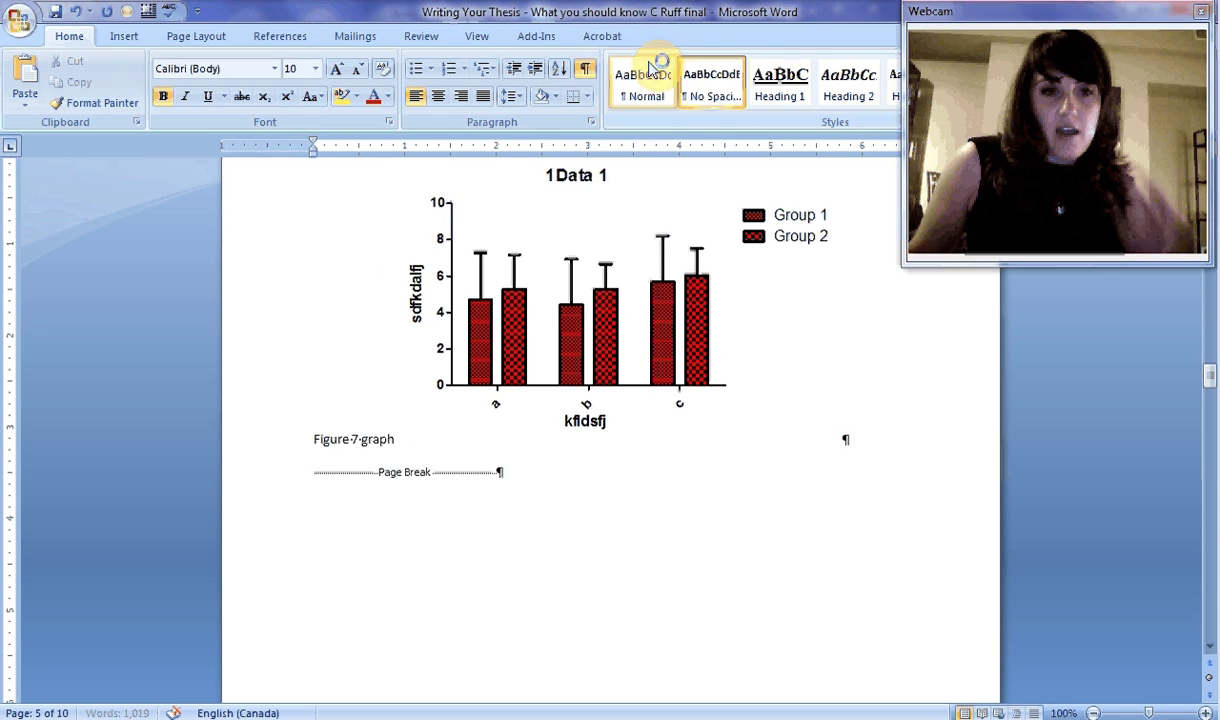
# Step: Insert the caption 'Figure 1: graph' for the chart from the References tab
pyautogui.click(420, 37)
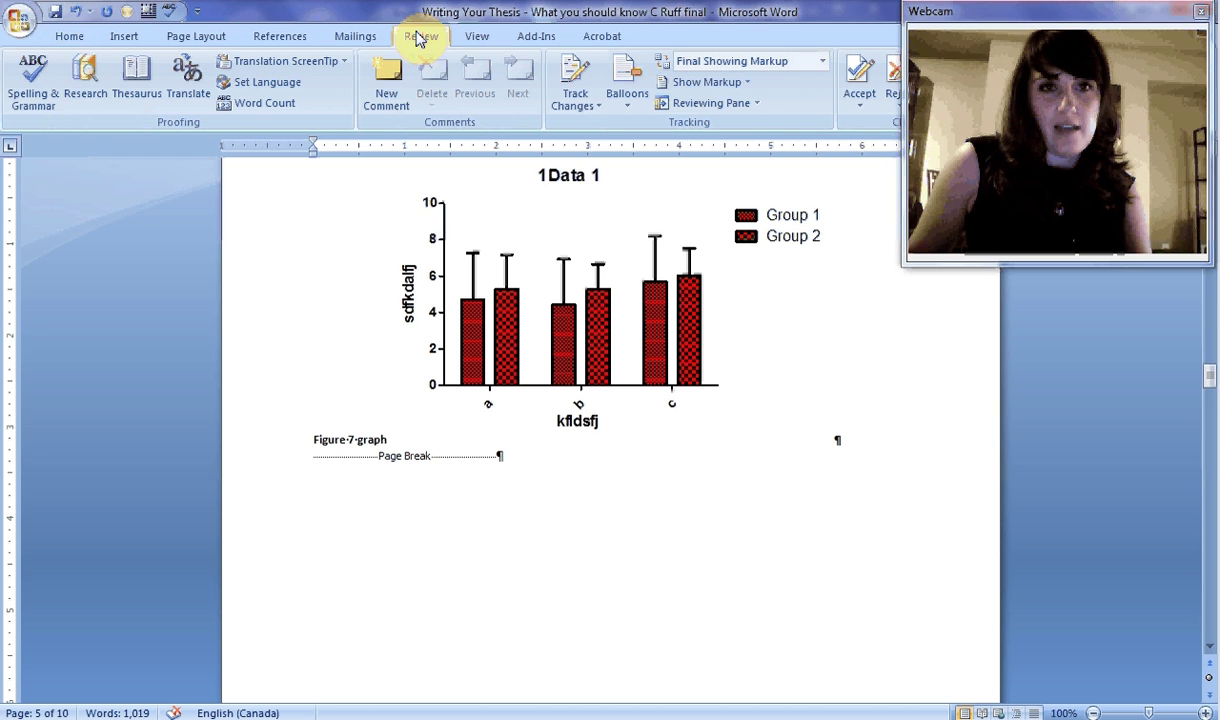
pyautogui.click(284, 40)
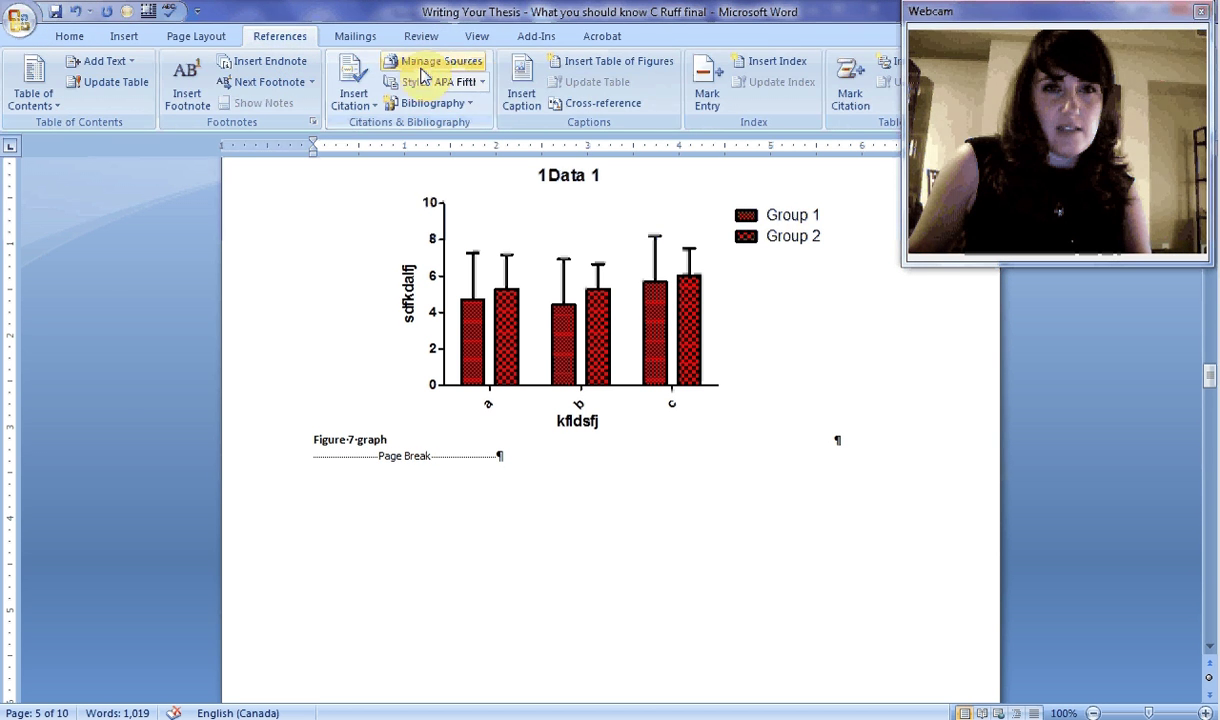
pyautogui.click(519, 85)
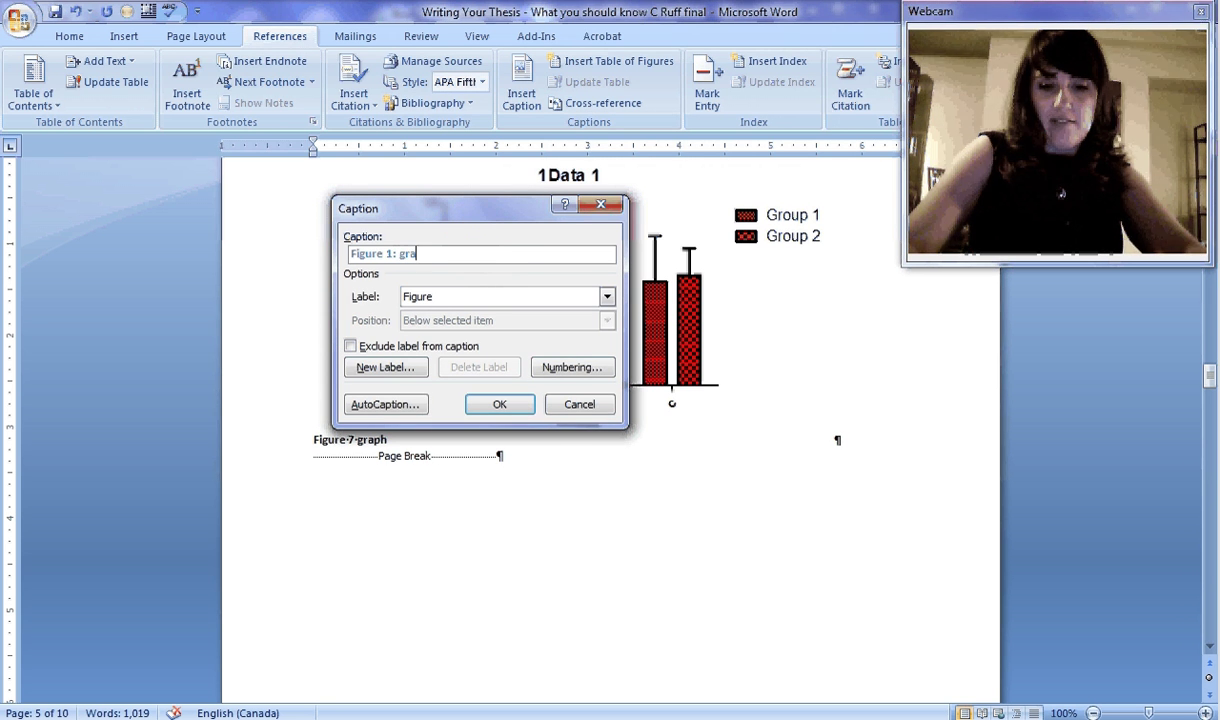
pyautogui.click(510, 404)
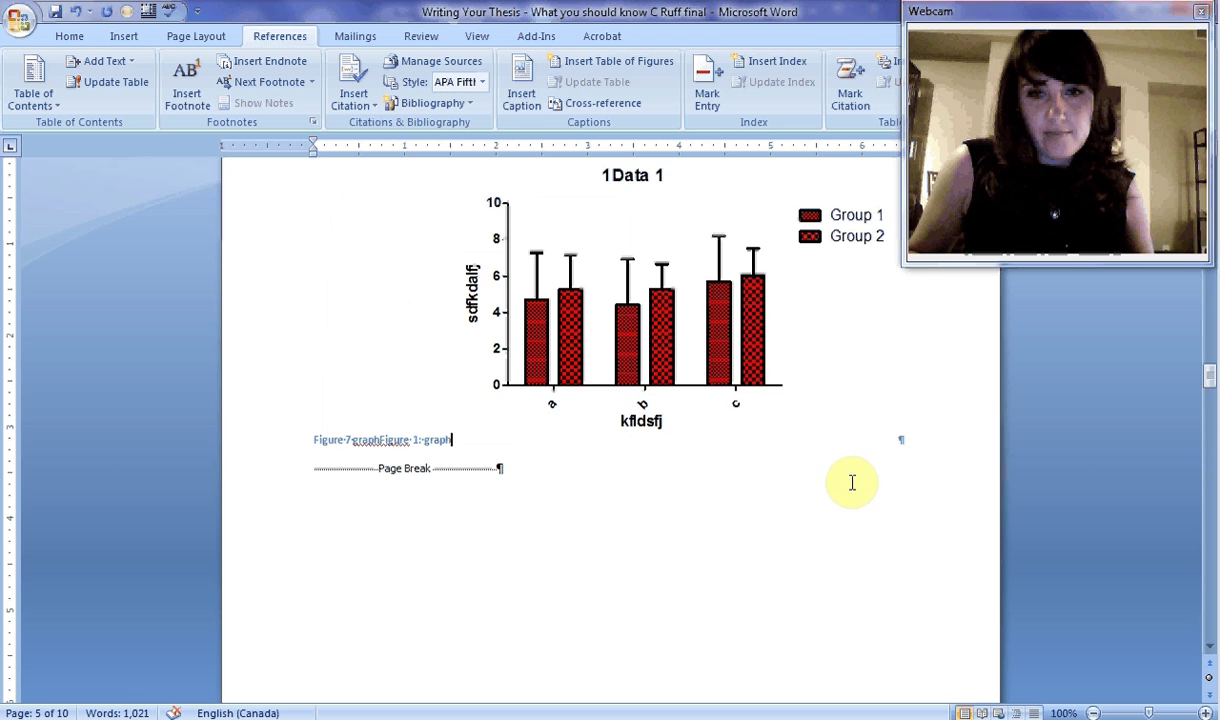
# Step: Enclose the chart and its caption together in a frame
pyautogui.moveTo(850, 479); pyautogui.dragTo(551, 370)
pyautogui.click(590, 490)
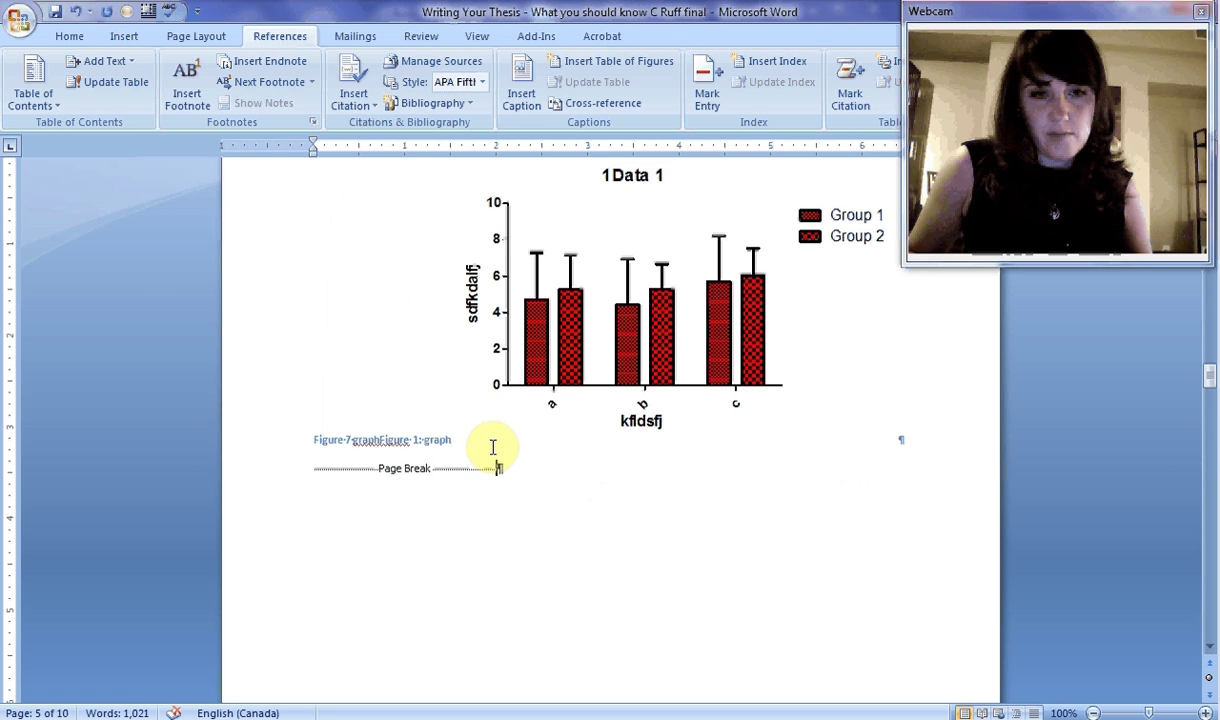
pyautogui.click(462, 446)
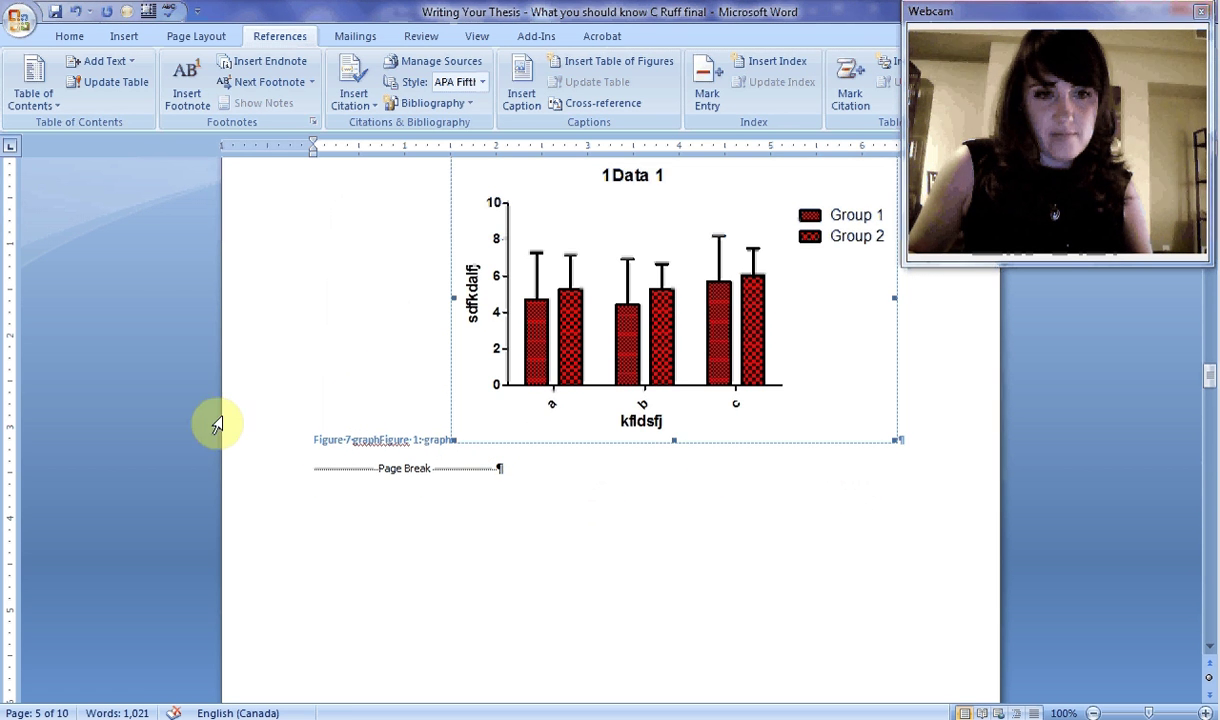
pyautogui.moveTo(308, 433); pyautogui.dragTo(722, 455)
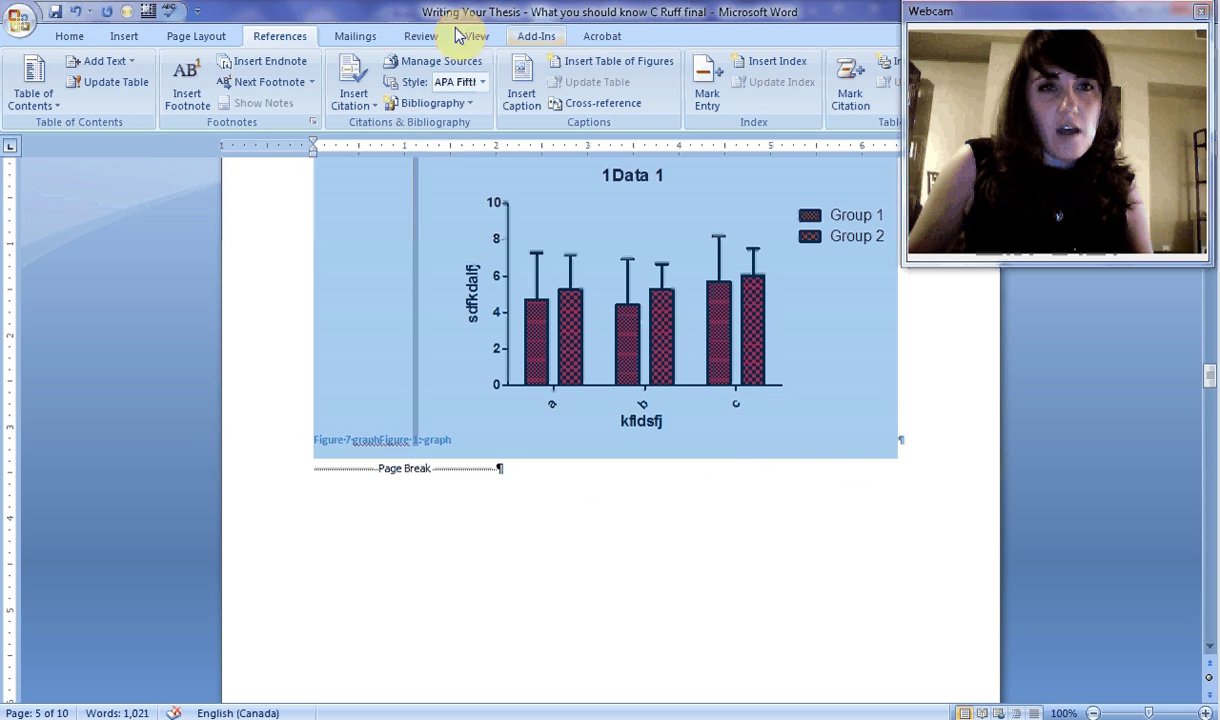
pyautogui.click(150, 14)
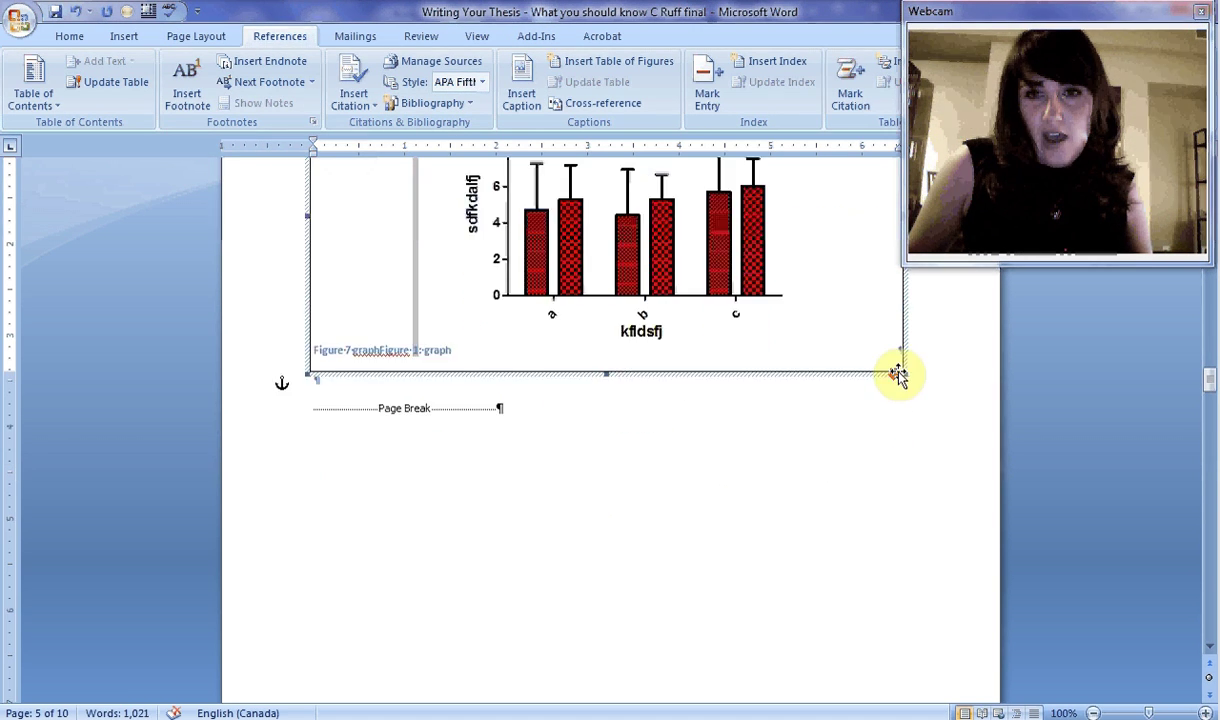
# Step: Scroll to the 'Paragraph 1: Fruits' section on page 6
pyautogui.scroll(-10, 913, 372)
pyautogui.scroll(1, 831, 342)
pyautogui.scroll(3, 831, 342)
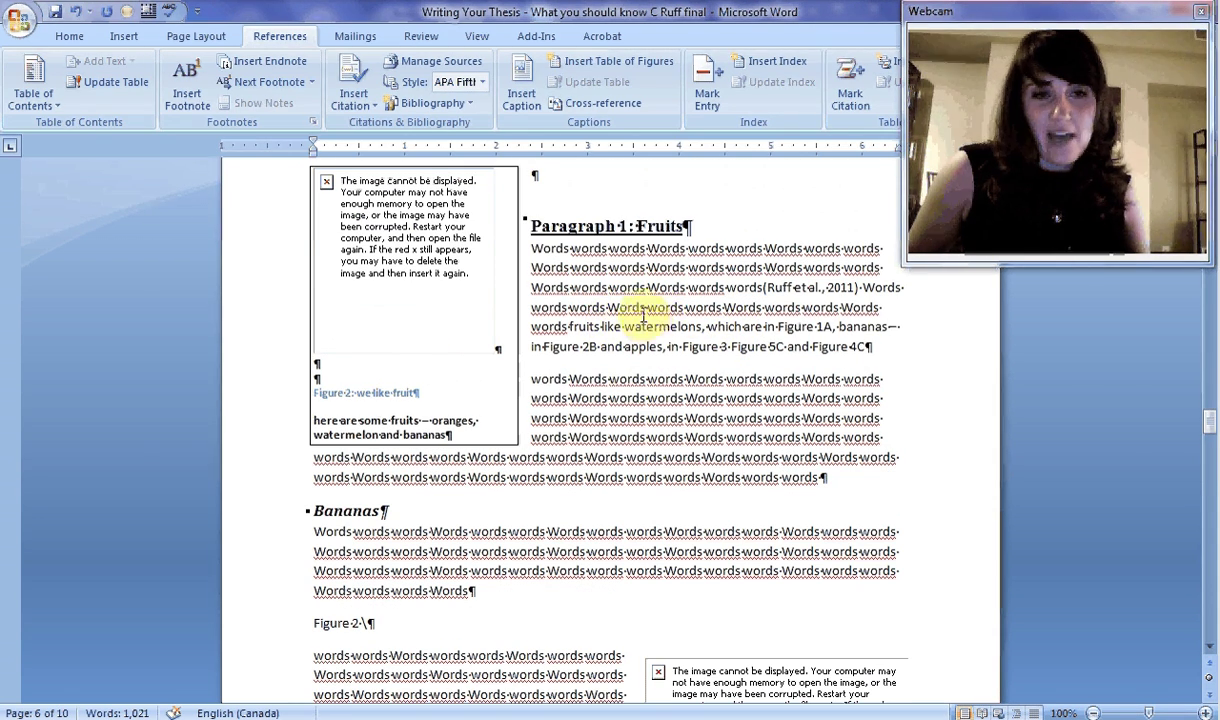
# Step: Update the fields in the Fruits paragraph so its citations renumber to Figures 2A, 3B, 4, 6C and 5C
pyautogui.moveTo(606, 250); pyautogui.dragTo(824, 377)
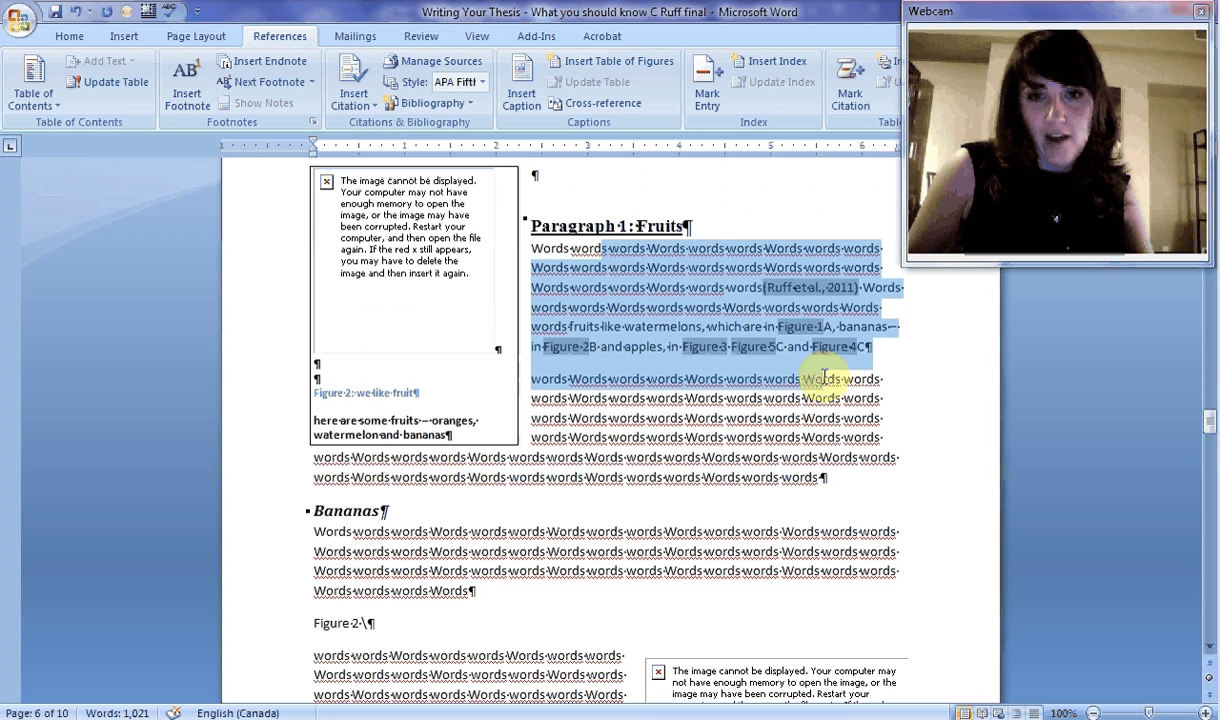
pyautogui.rightClick(802, 326)
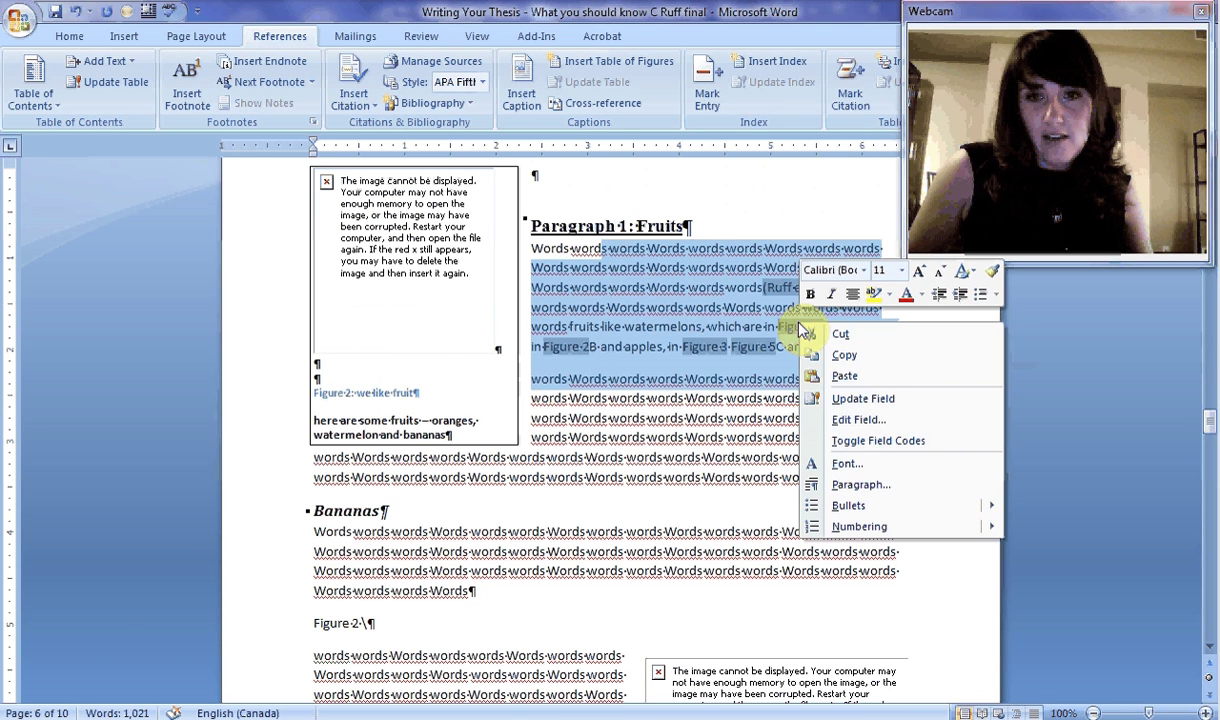
pyautogui.click(855, 398)
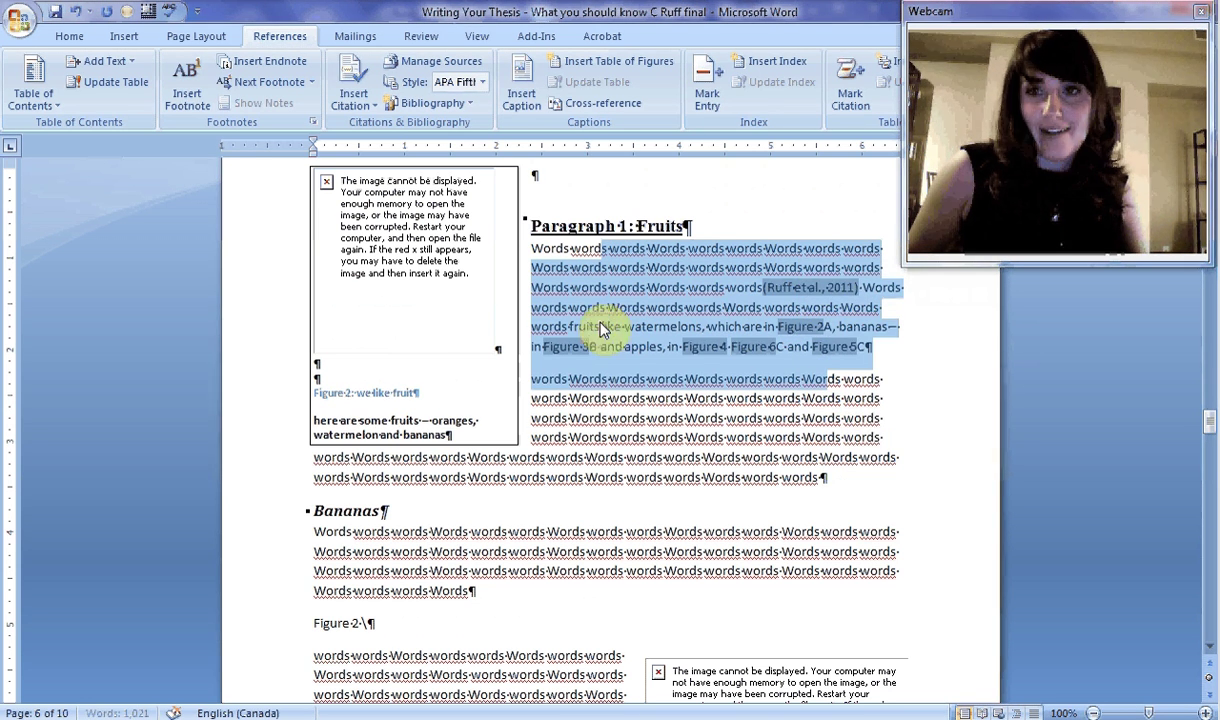
pyautogui.click(729, 205)
pyautogui.scroll(10, 717, 295)
pyautogui.scroll(15, 717, 295)
pyautogui.scroll(5, 718, 302)
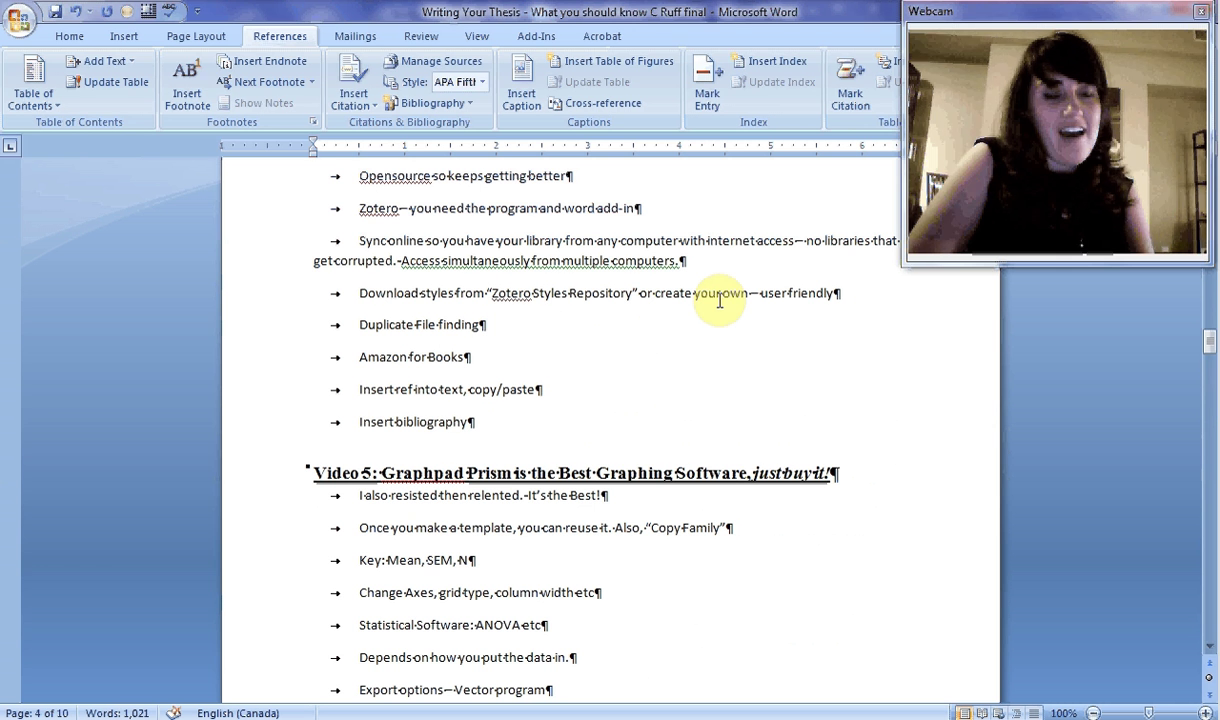